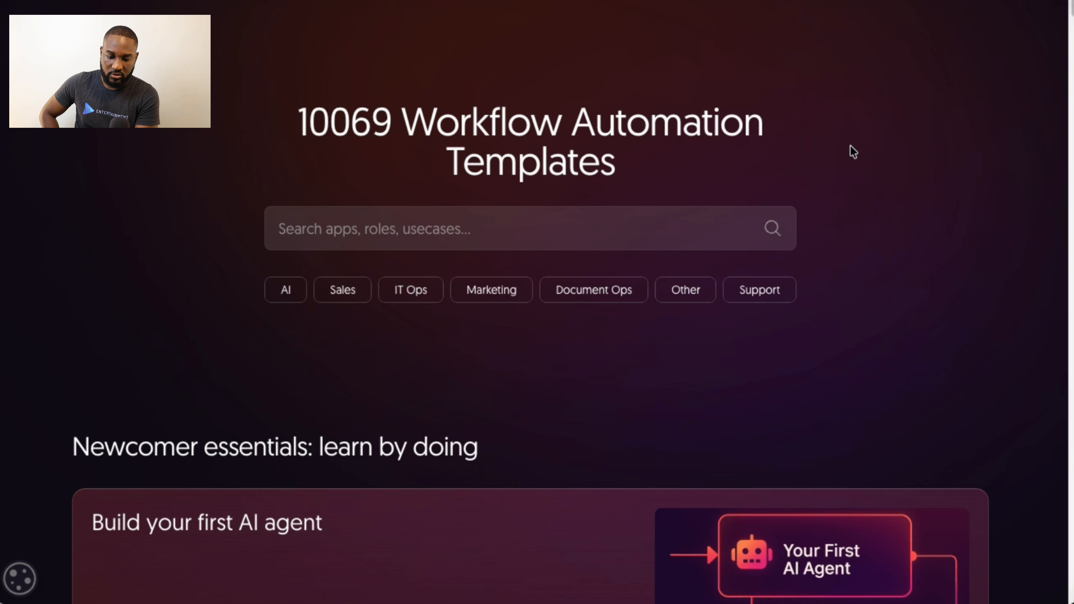
Step: Open the newcomer template "Personal life manager with Telegram, Google services & voice-enabled AI"
scroll(850, 138, "down", 4)
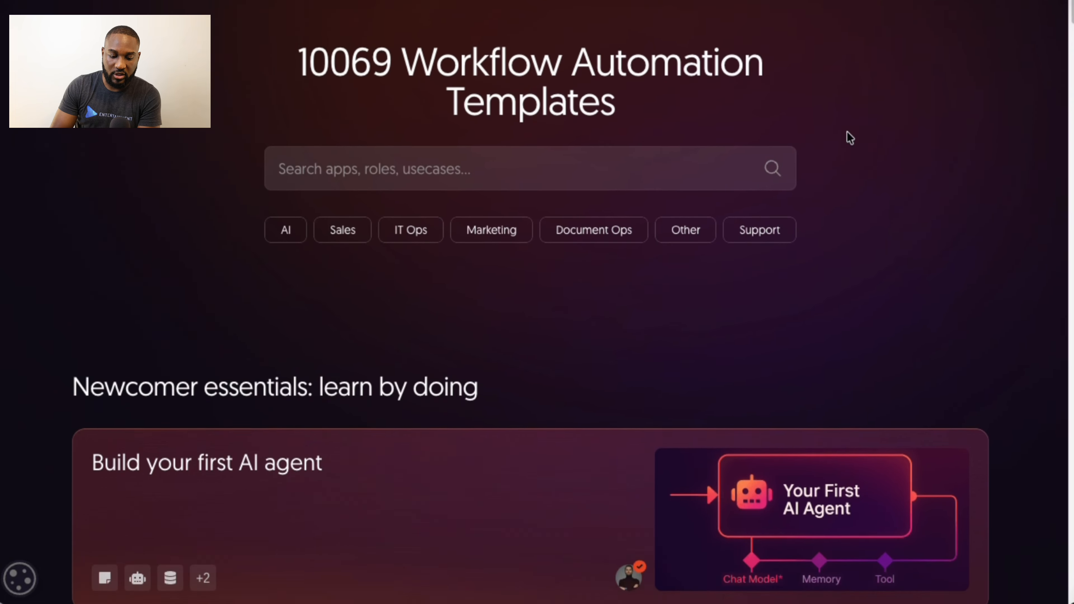
scroll(850, 138, "up", 2)
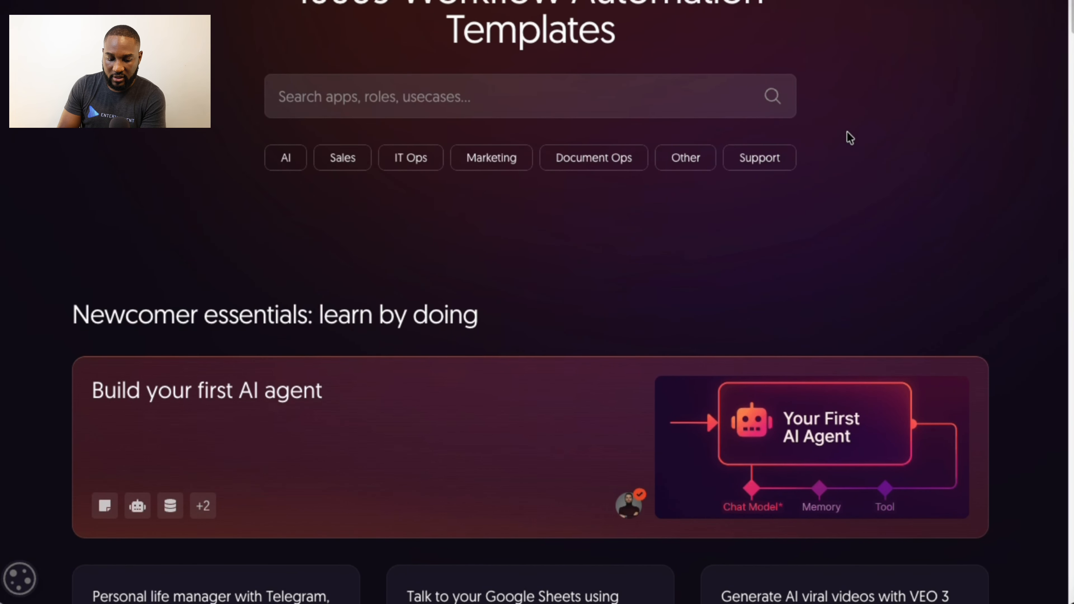
scroll(735, 295, "down", 4)
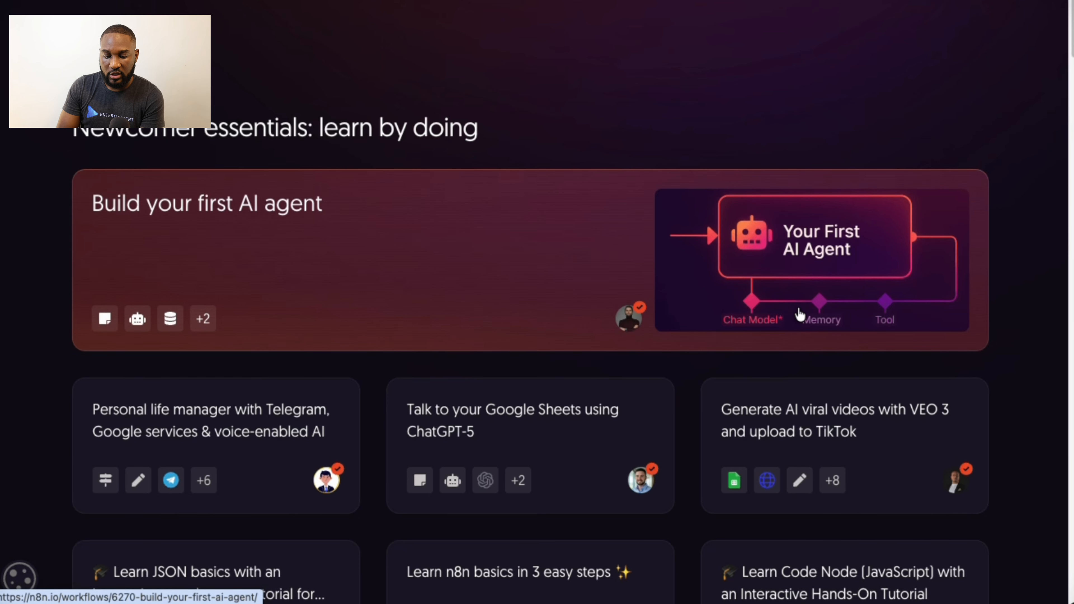
scroll(718, 337, "down", 4)
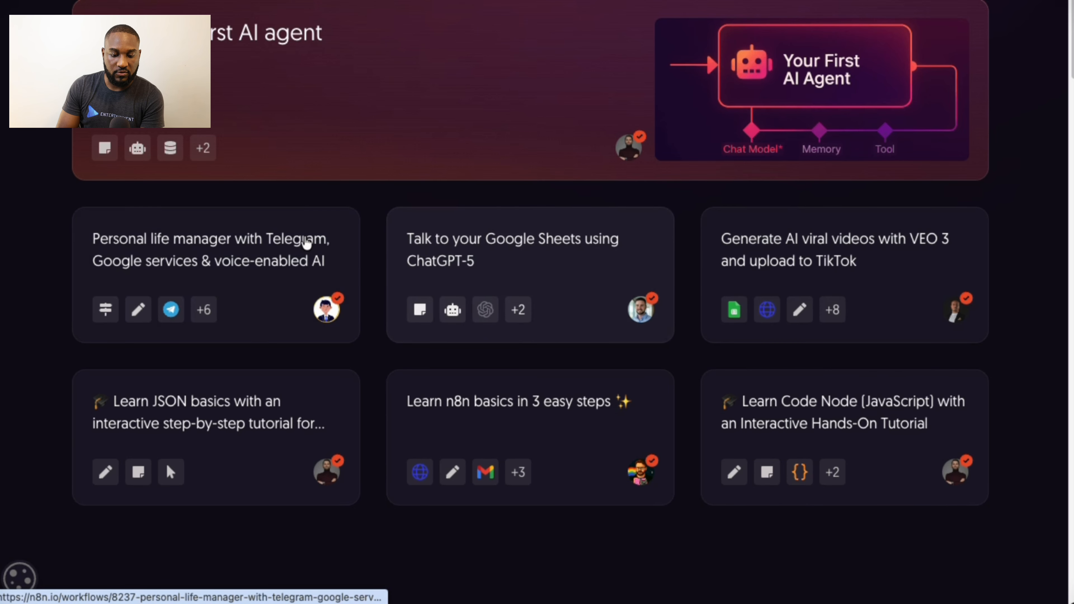
left_click(259, 281)
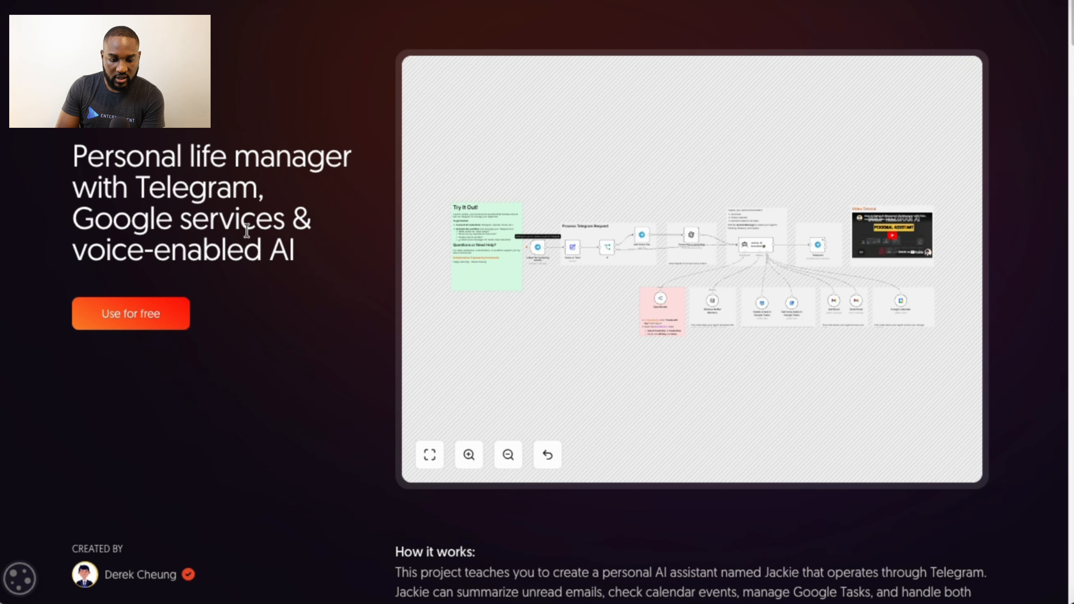
Step: Explore the interactive workflow preview of the personal life manager template, from the Telegram trigger to the AI assistant and its tool nodes
mouse_move(476, 259)
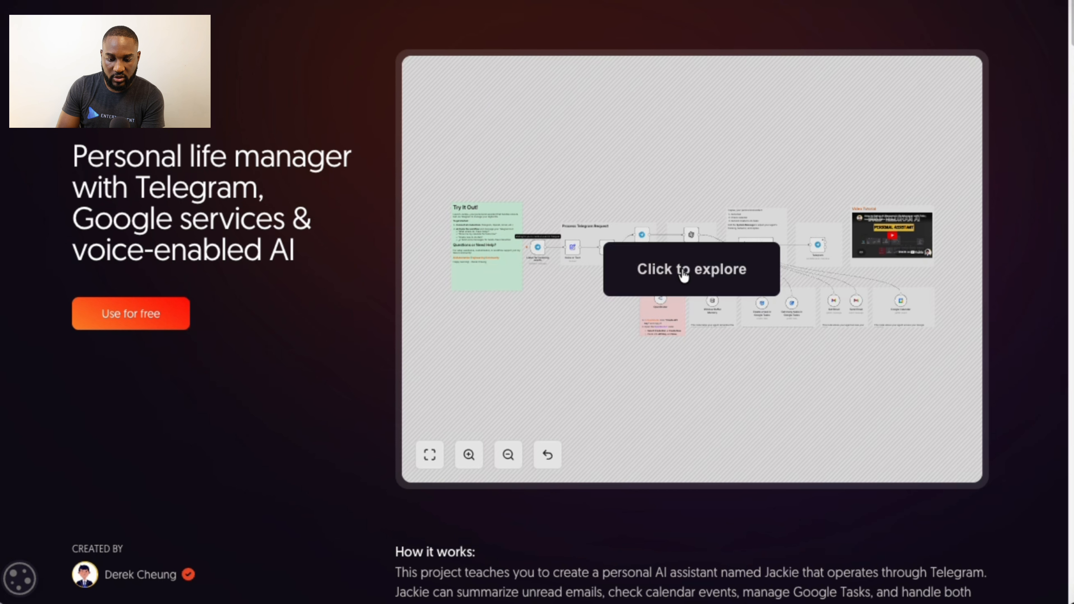
left_click(684, 275)
scroll(684, 276, "up", 5)
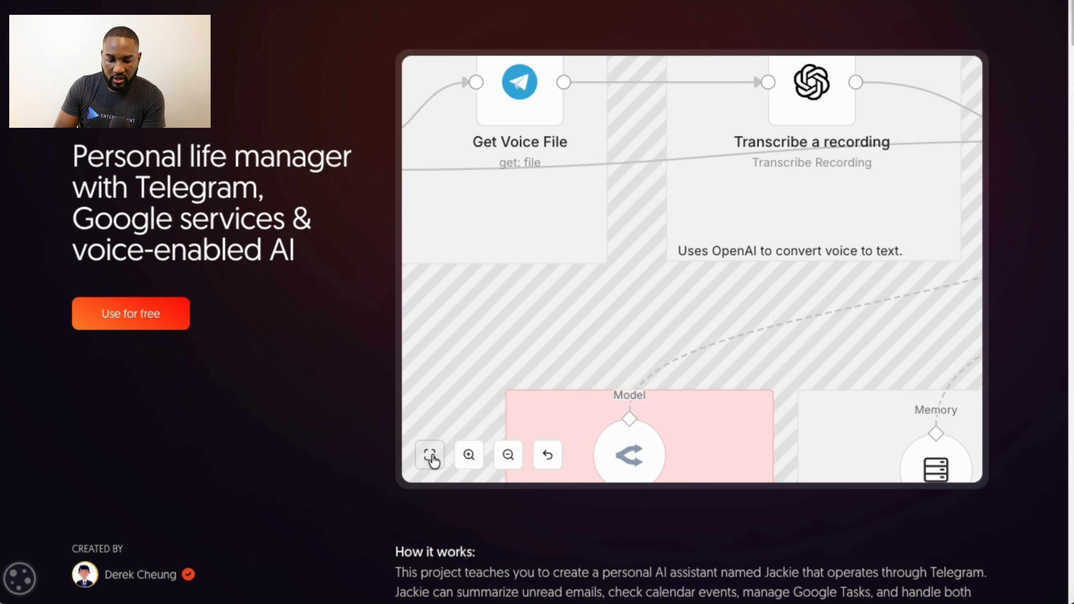
left_click(429, 455)
scroll(580, 309, "up", 5)
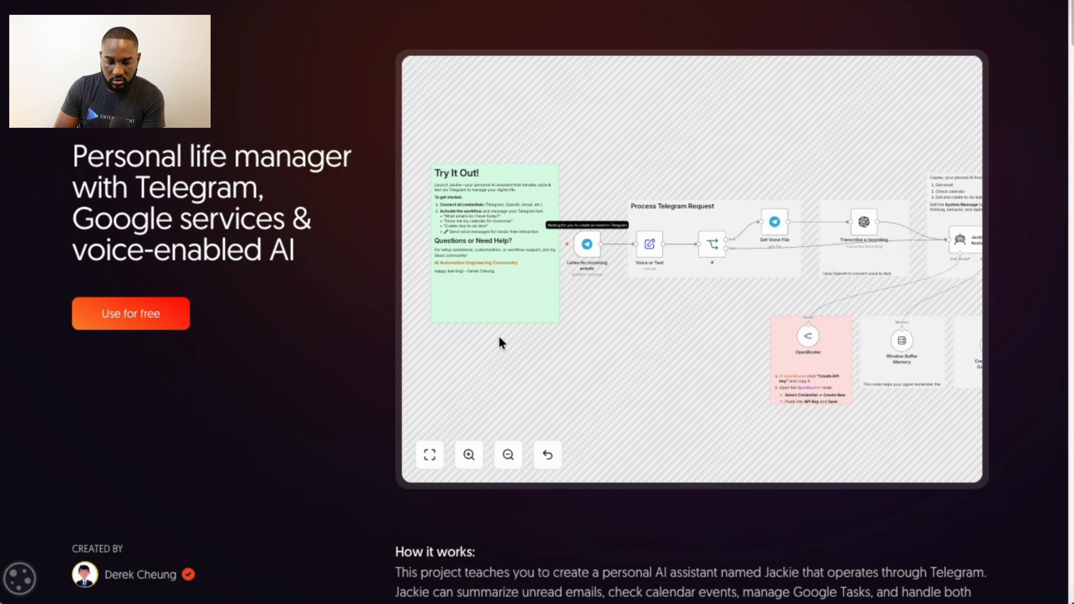
scroll(283, 475, "down", 5)
scroll(282, 480, "up", 5)
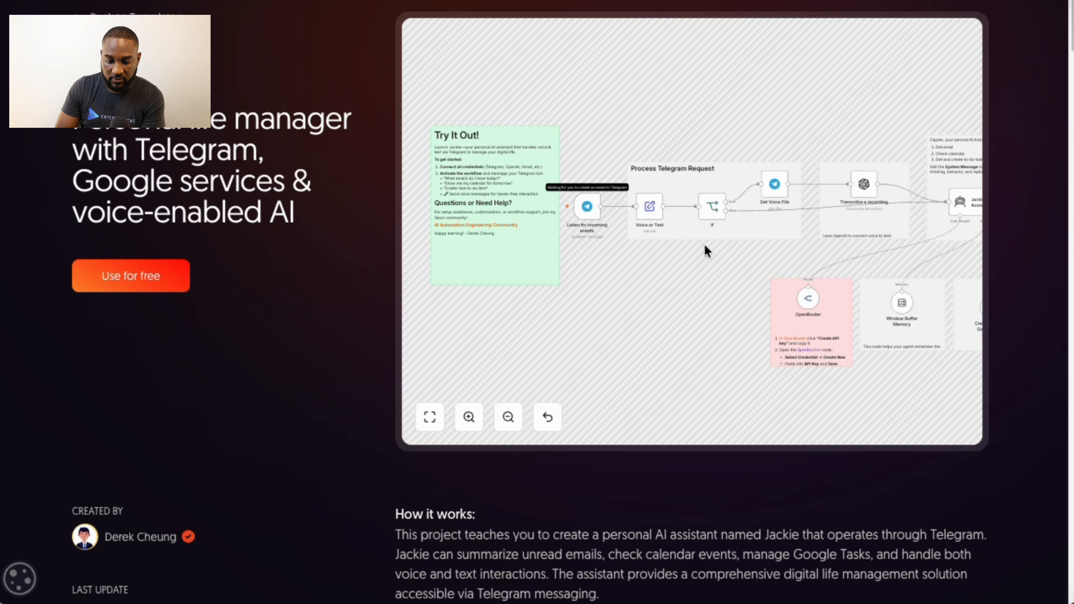
scroll(705, 251, "right", 10)
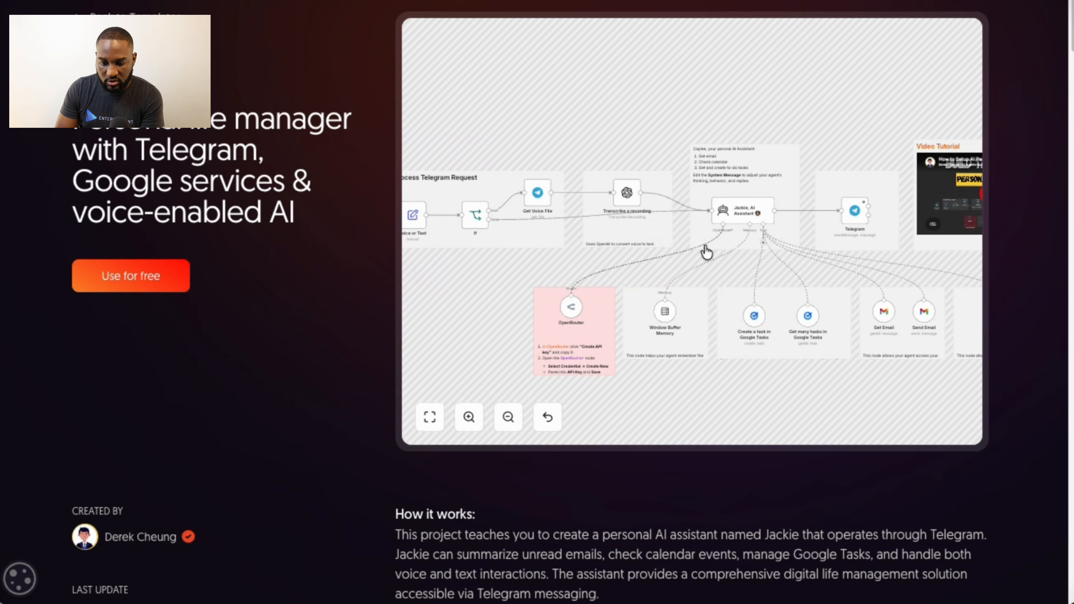
scroll(707, 253, "right", 5)
scroll(707, 253, "left", 5)
scroll(707, 252, "down", 3)
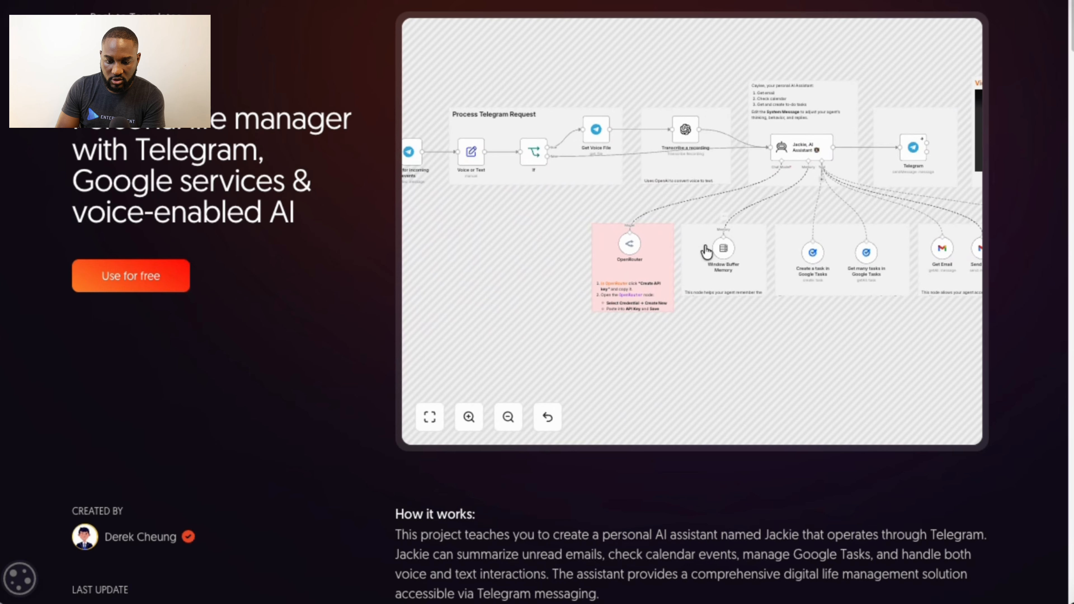
Step: Read the template's description and open the same creator's "Traveler co-pilot" template for language and image translation
scroll(346, 485, "down", 10)
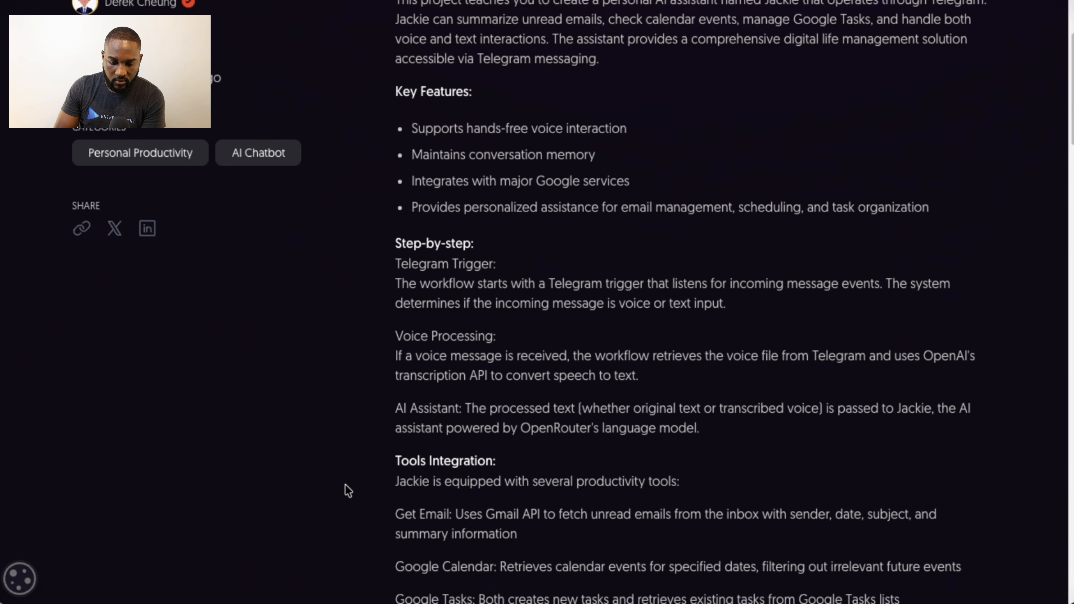
scroll(345, 485, "down", 15)
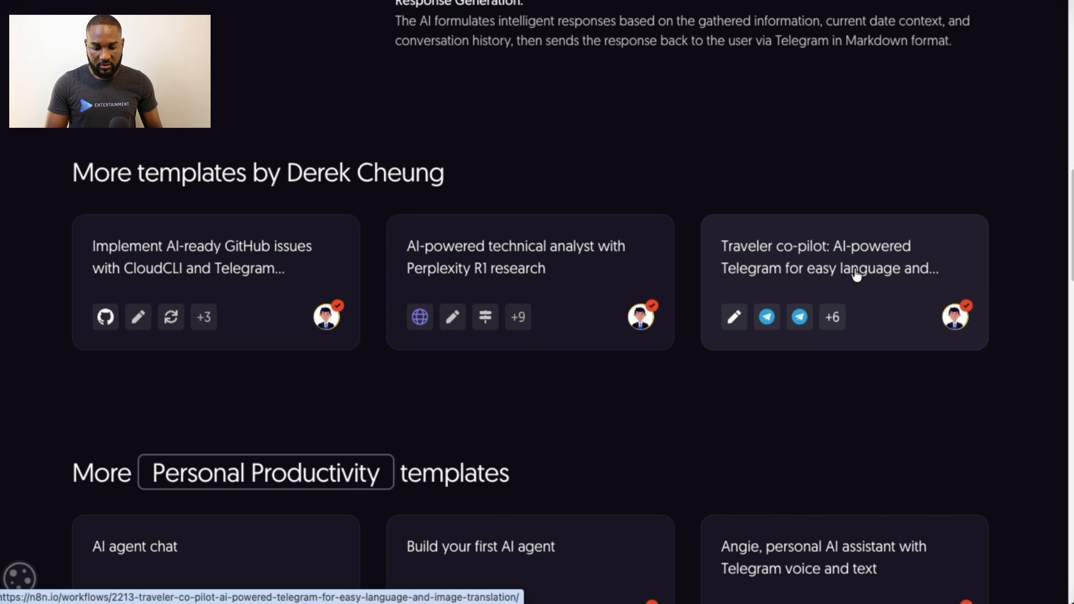
left_click(871, 266)
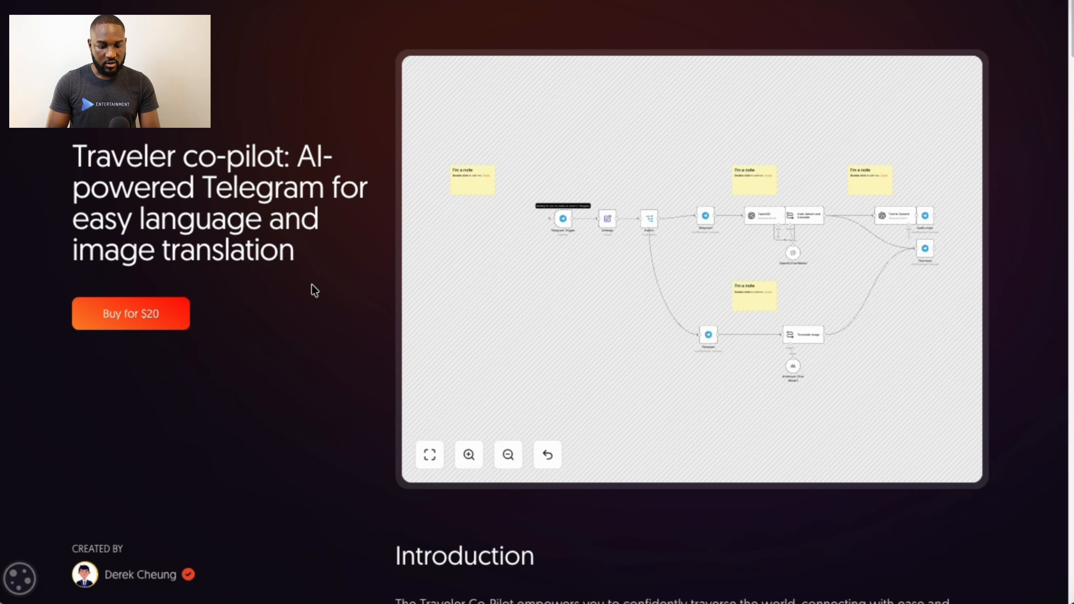
Step: Examine the Traveler co-pilot workflow in full-screen preview, covering the Telegram, OpenAI translation, image translation and reply nodes
mouse_move(658, 275)
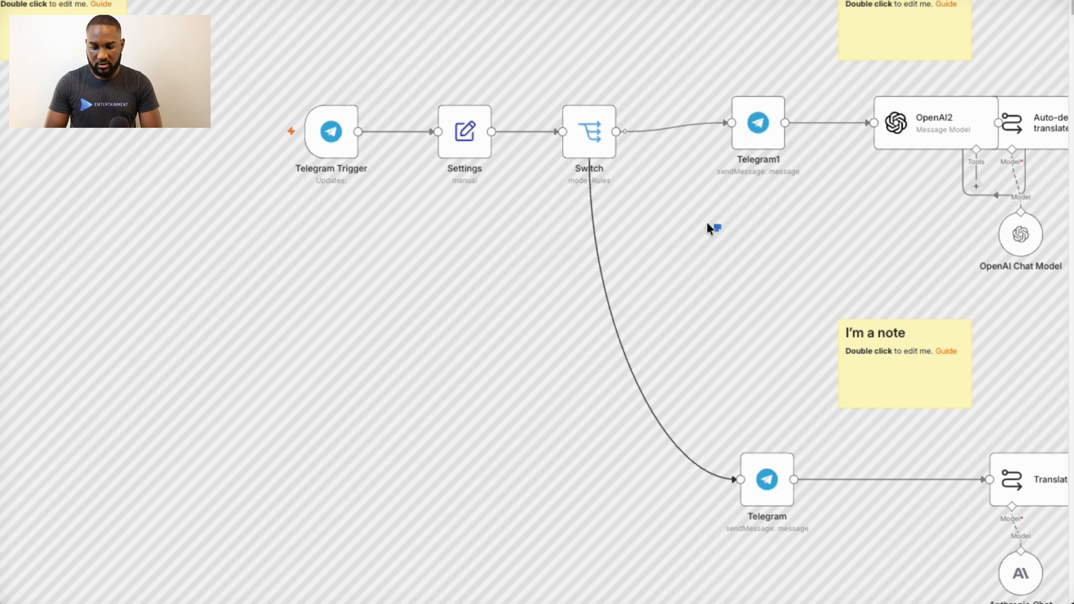
scroll(707, 228, "right", 10)
scroll(707, 224, "left", 5)
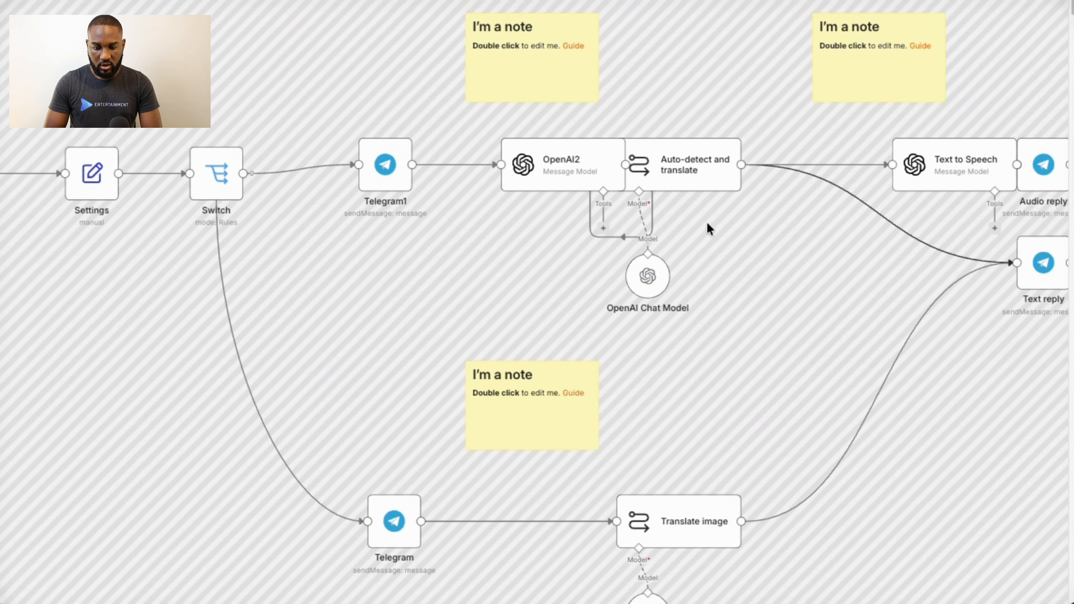
scroll(707, 224, "down", 3)
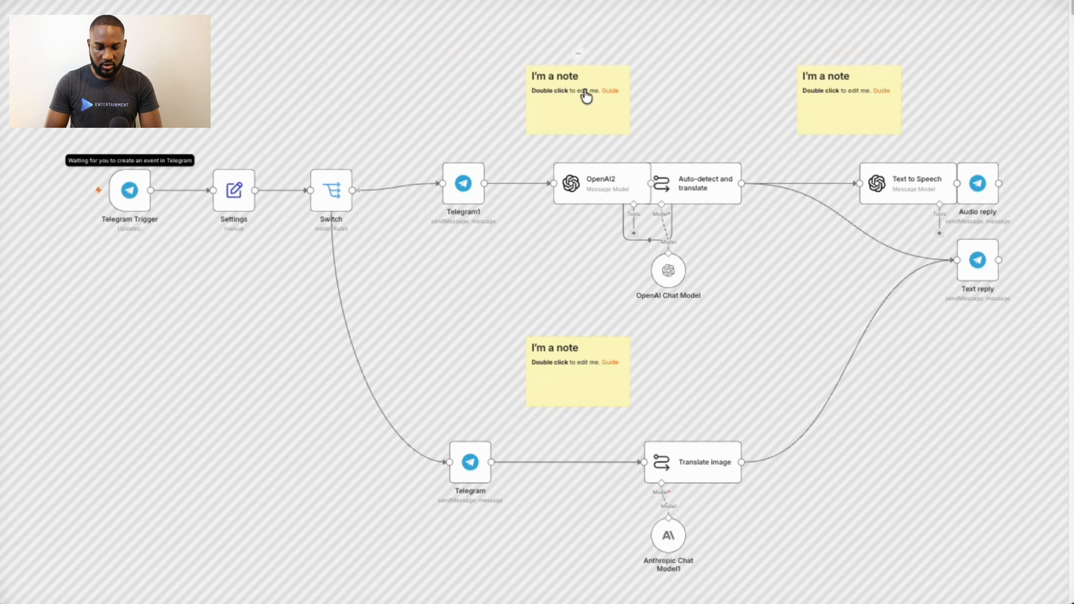
scroll(585, 97, "down", 3)
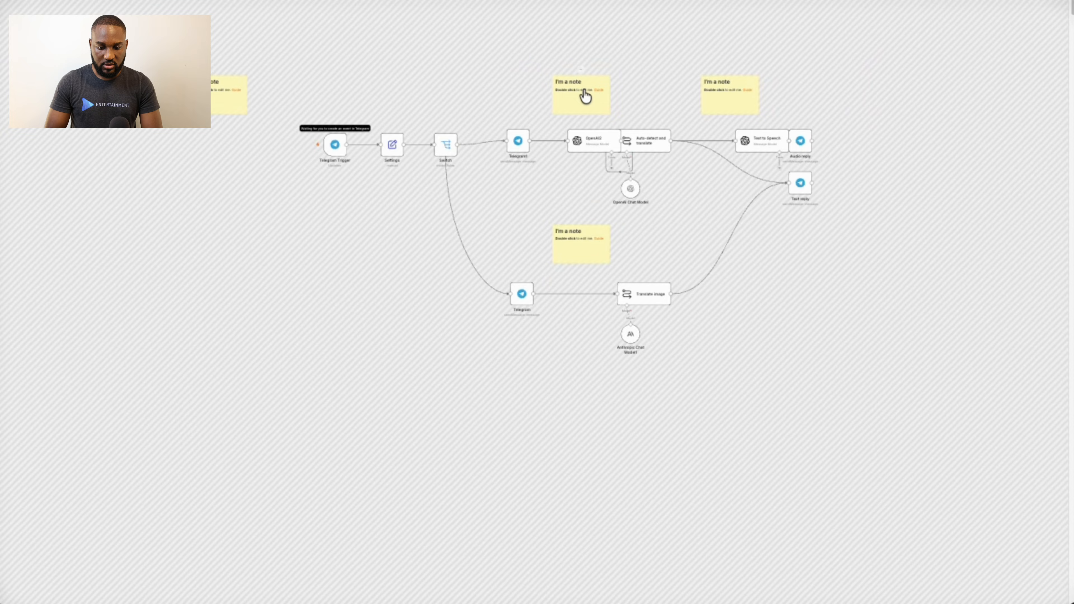
scroll(287, 215, "down", 3)
scroll(158, 411, "down", 7)
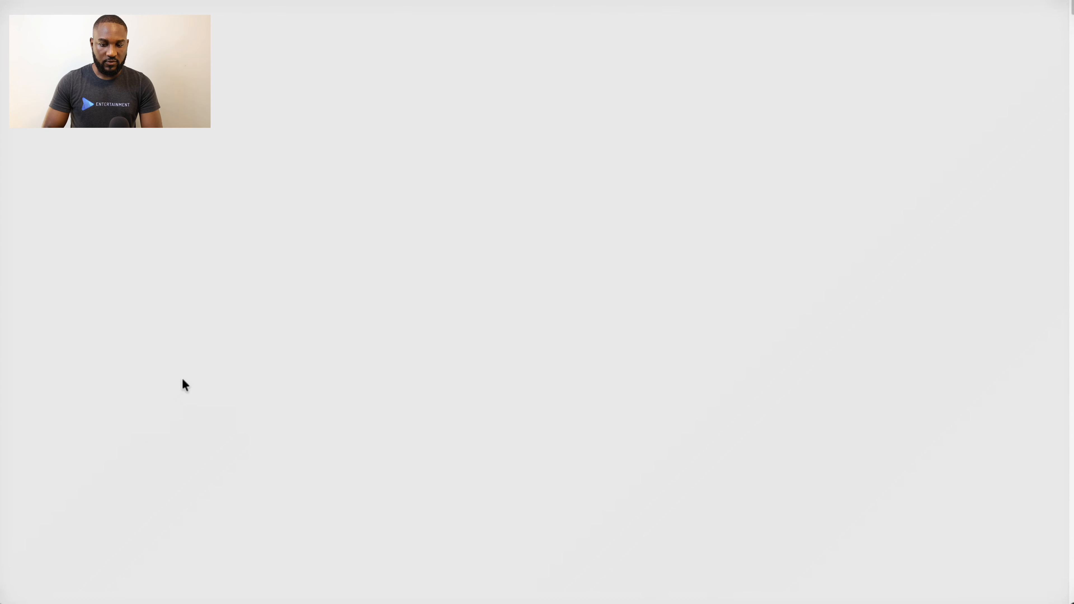
scroll(359, 324, "up", 12)
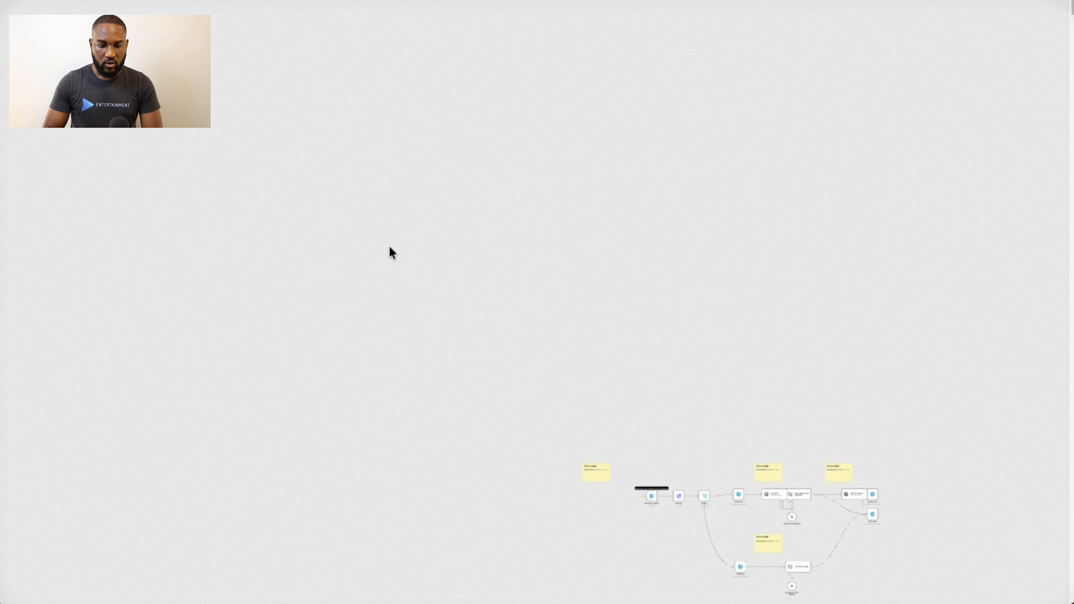
scroll(390, 247, "right", 1)
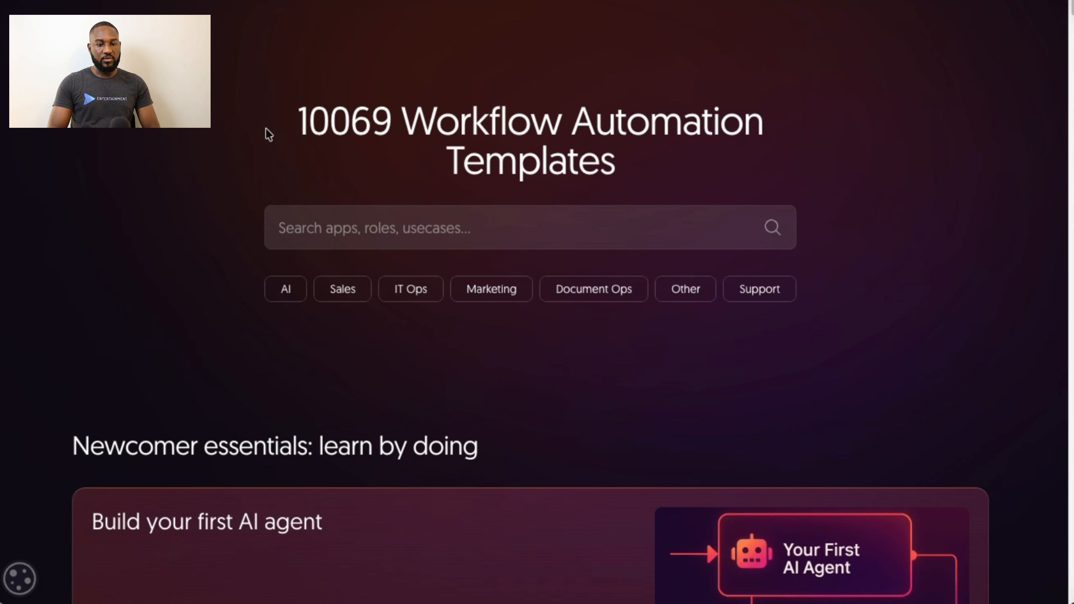
Step: Browse the trending AI, featured and recently added templates in the workflow template library
scroll(269, 135, "down", 20)
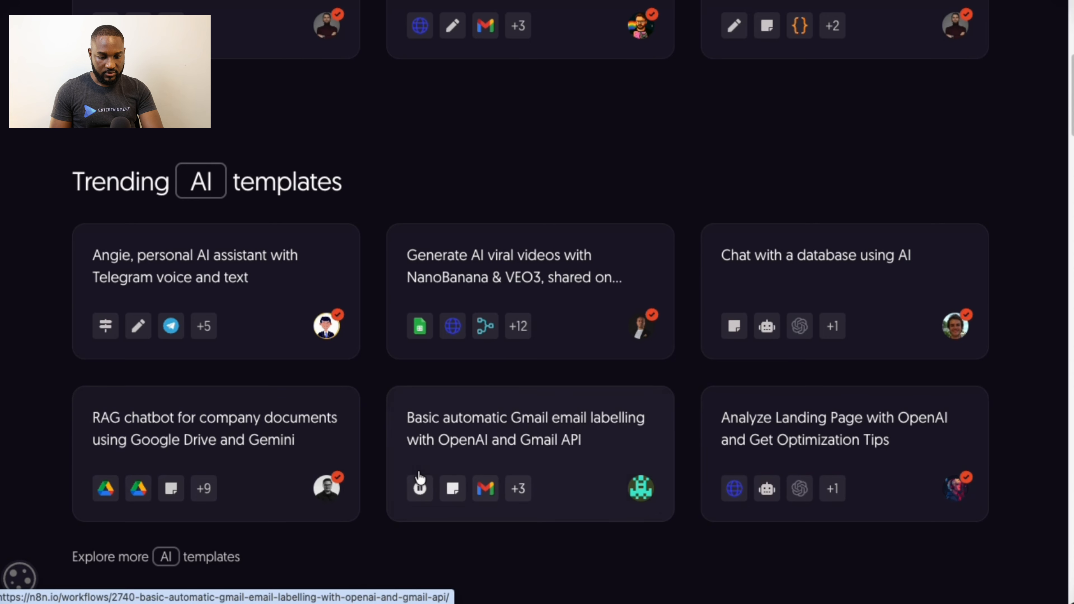
scroll(420, 489, "down", 3)
scroll(421, 489, "down", 15)
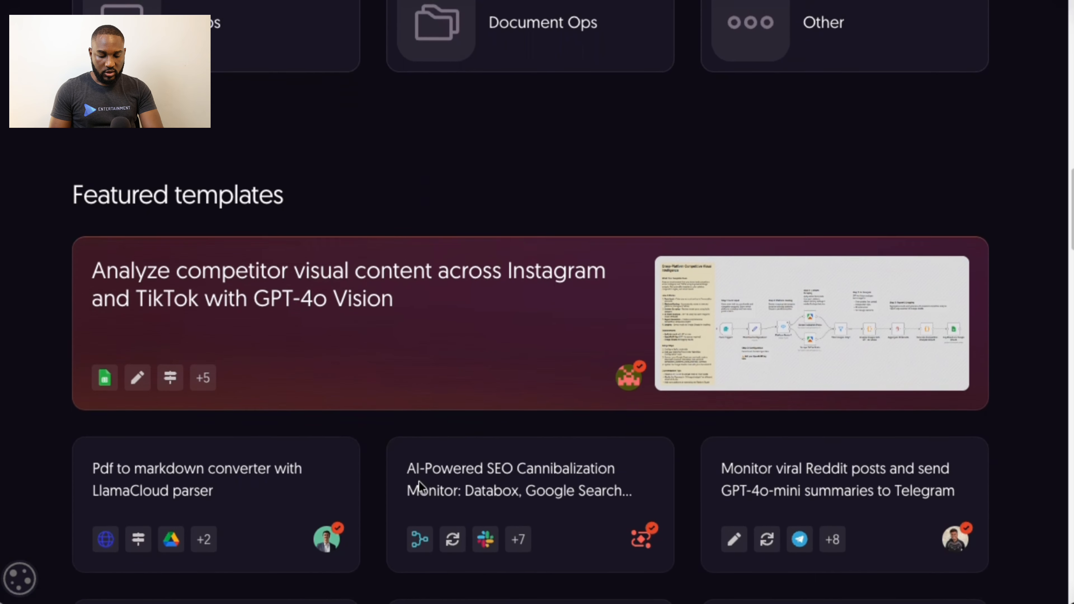
scroll(421, 489, "down", 4)
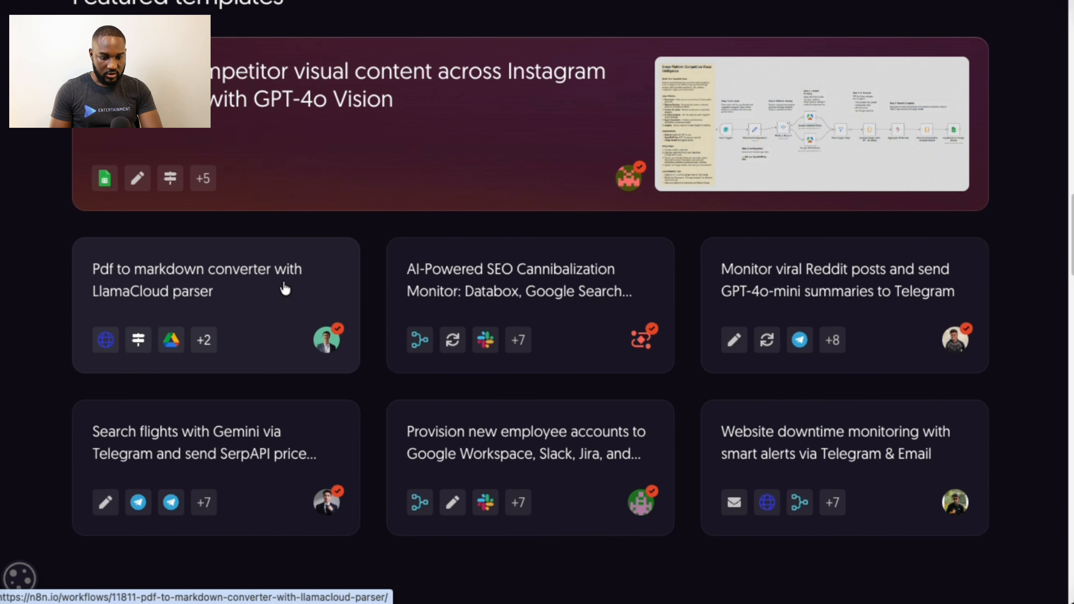
scroll(285, 289, "down", 1)
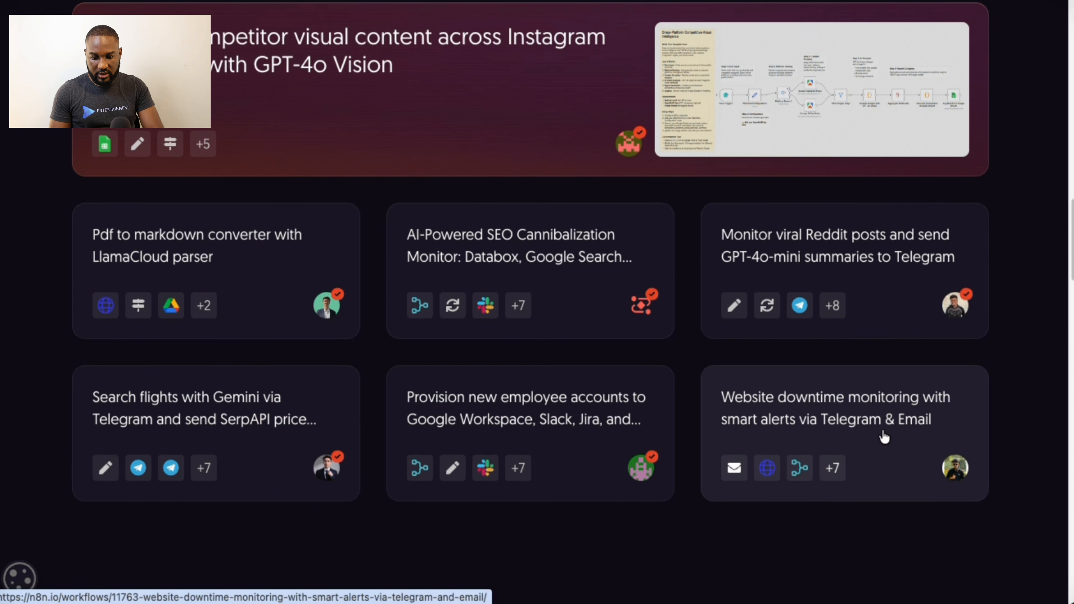
scroll(682, 387, "down", 10)
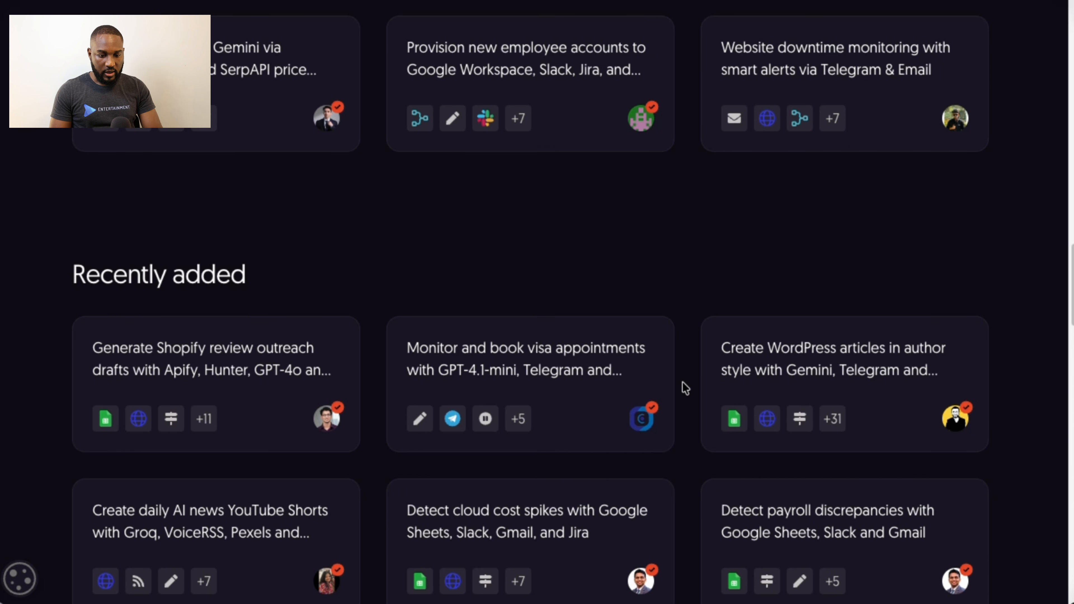
scroll(685, 388, "down", 10)
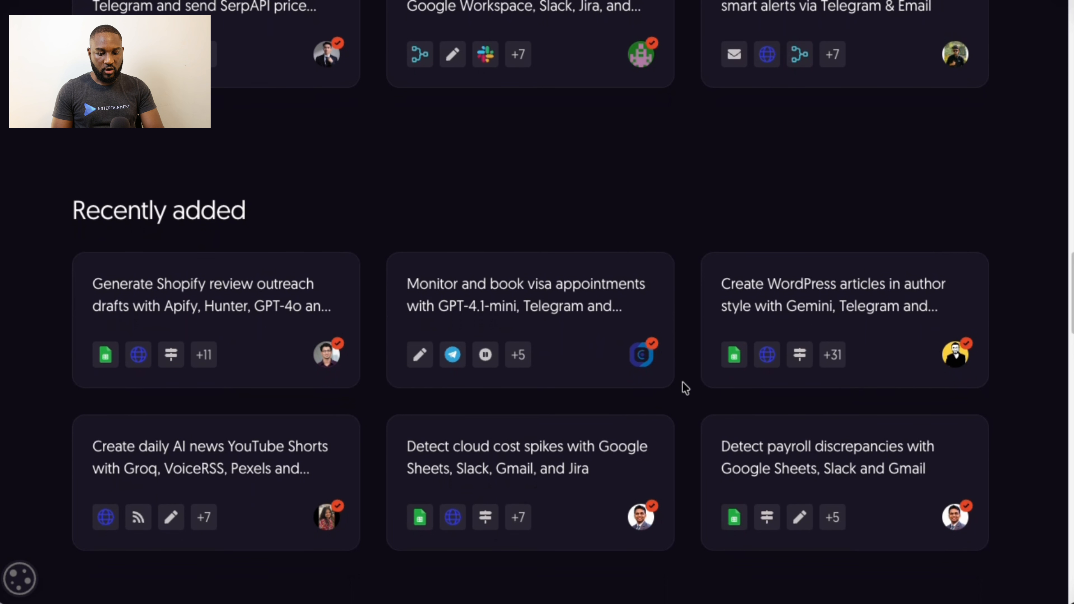
scroll(685, 388, "up", 20)
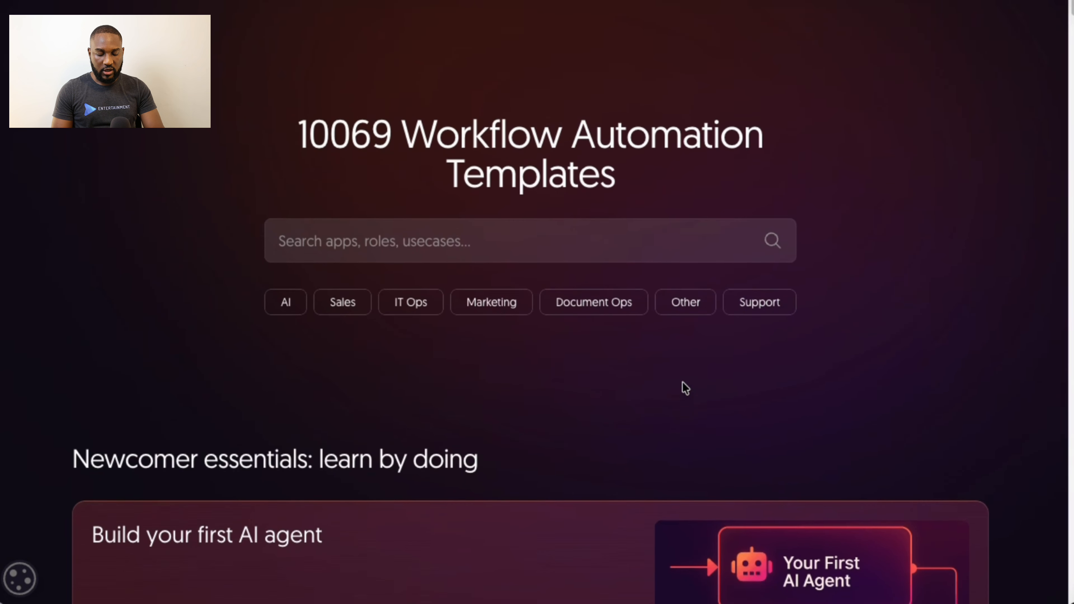
Step: Open the free "Talk to your Google Sheets using ChatGPT-5" template and copy it to the clipboard as JSON
scroll(685, 387, "down", 13)
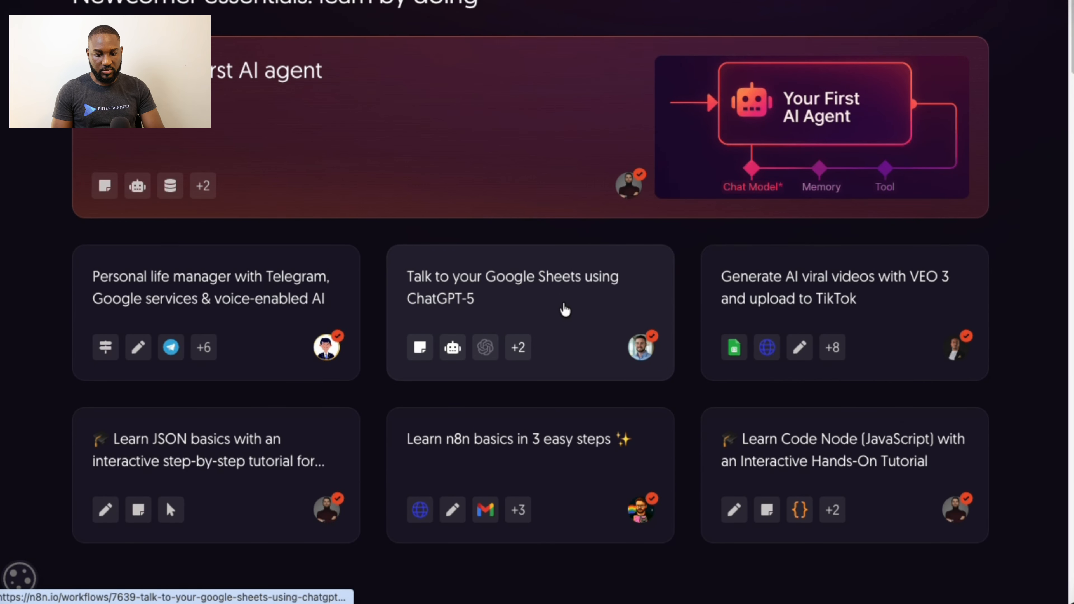
left_click(565, 310)
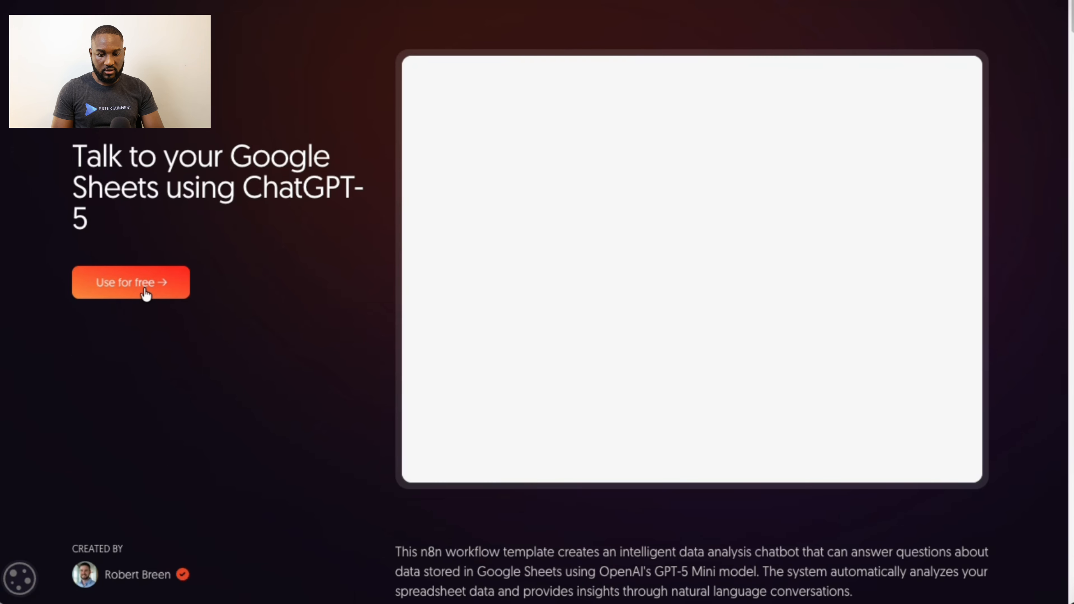
left_click(140, 284)
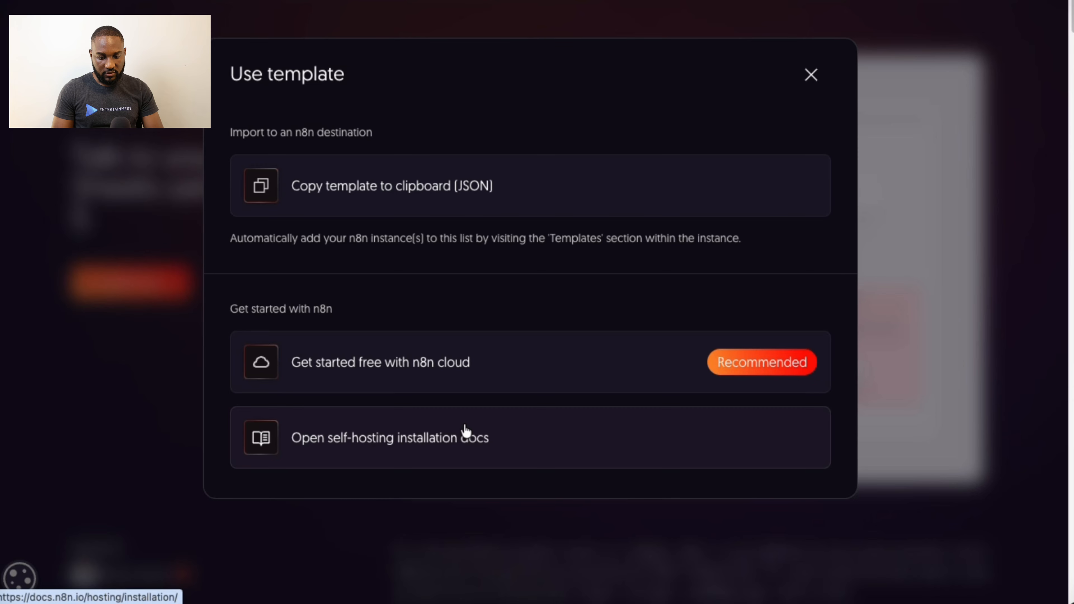
left_click(426, 187)
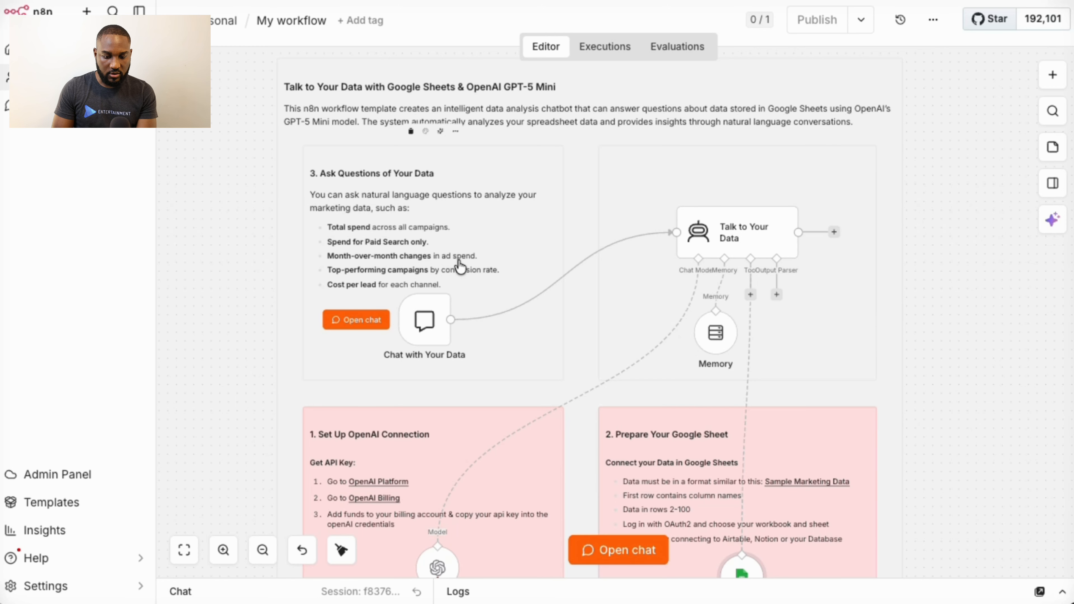
Step: Examine the imported Google Sheets chat workflow on the editor canvas, including the Chat with Your Data trigger and its agent connection
scroll(460, 268, "up", 5)
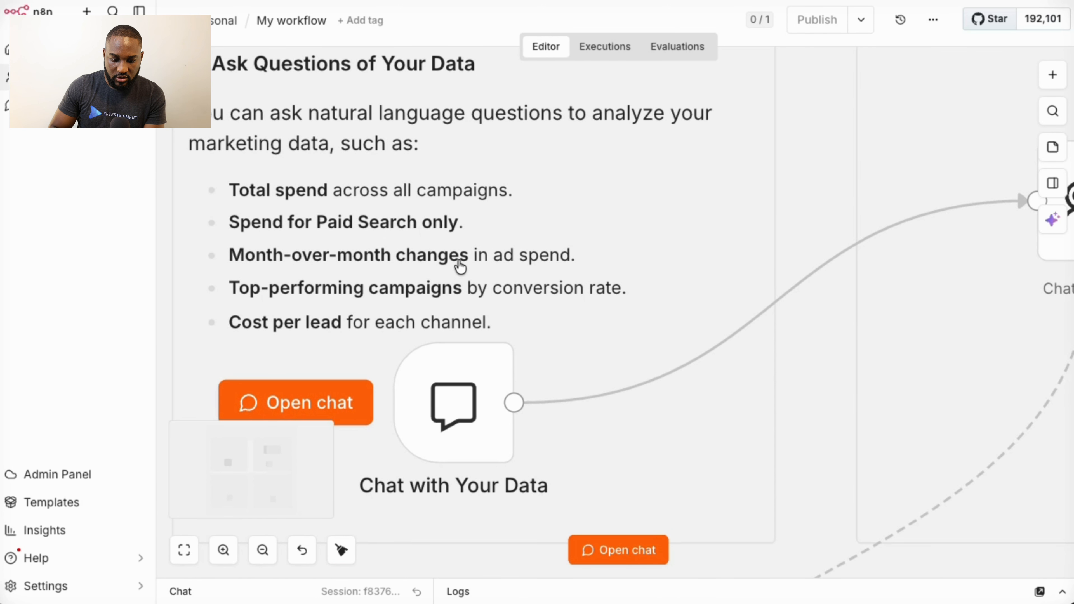
scroll(460, 267, "down", 2)
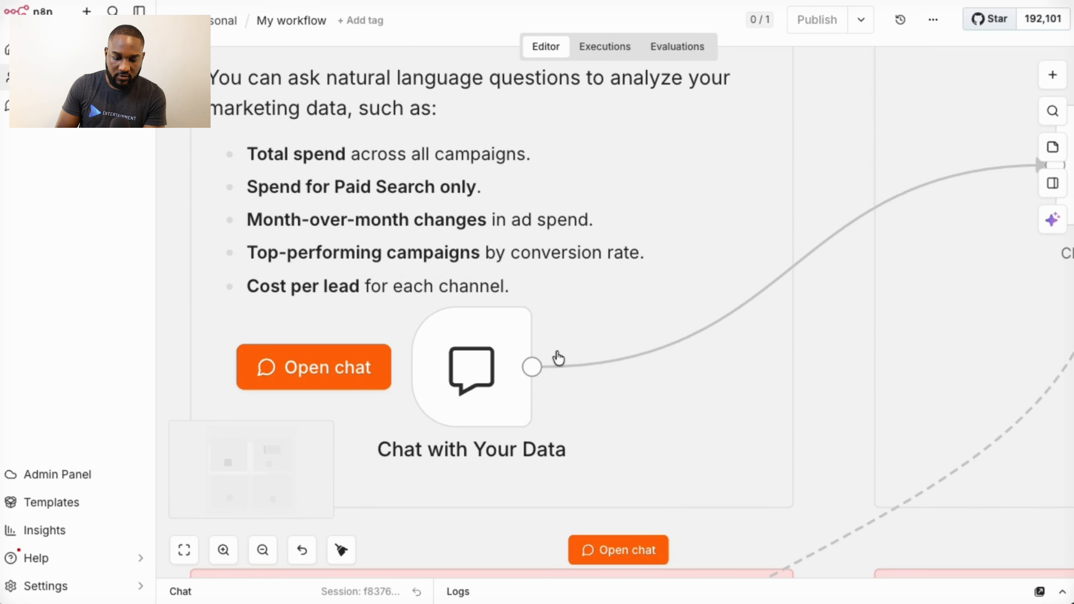
scroll(529, 377, "down", 2)
scroll(529, 377, "down", 2)
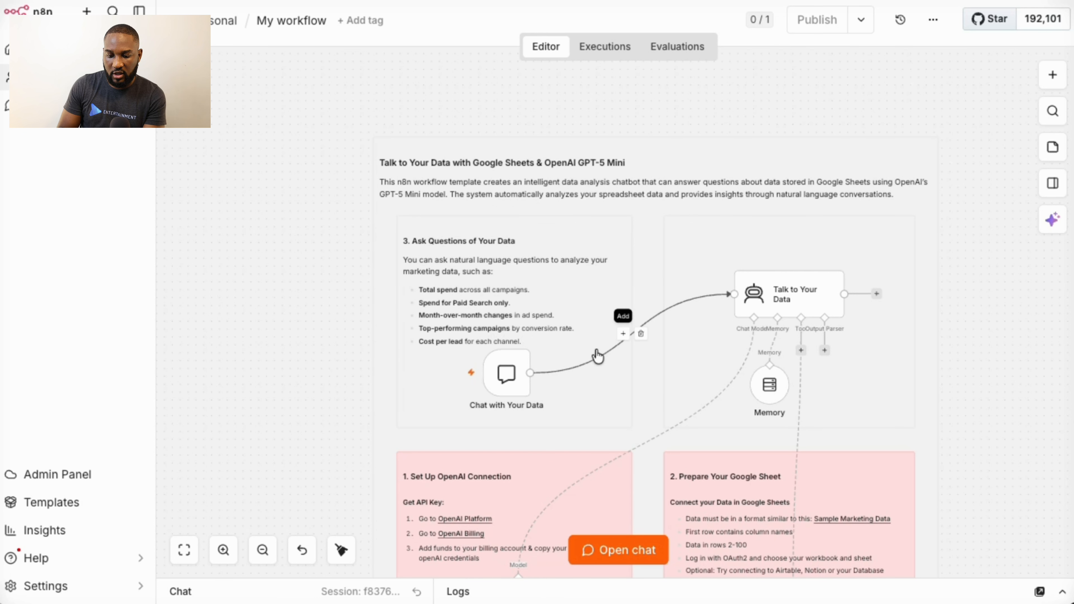
Step: Examine the Talk to Your Data agent's Chat Model and Memory connections and the Set Up OpenAI Connection instructions
scroll(639, 441, "down", 3)
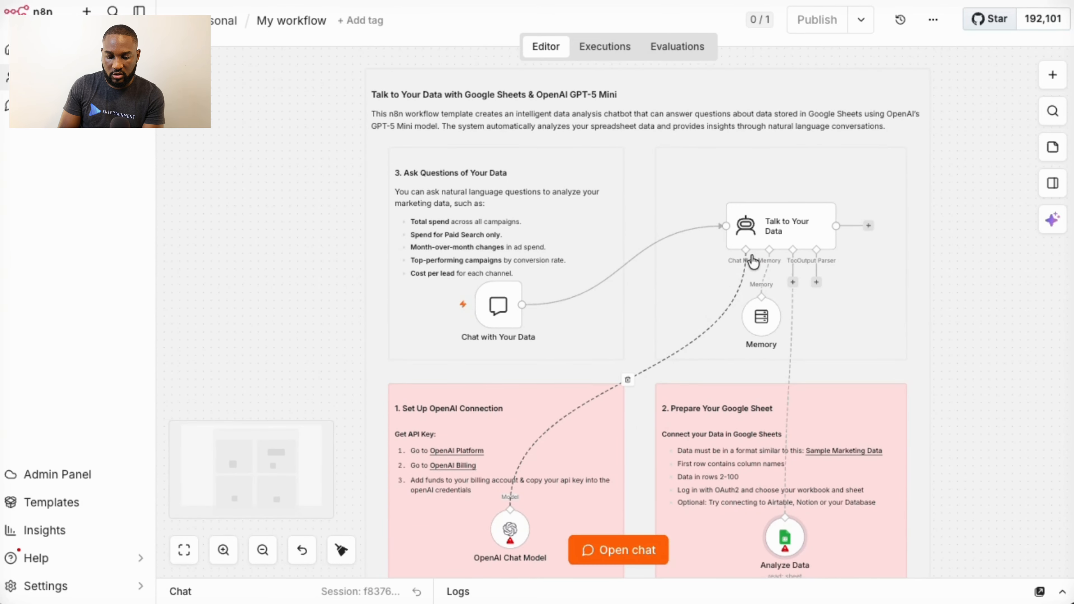
scroll(727, 237, "up", 5)
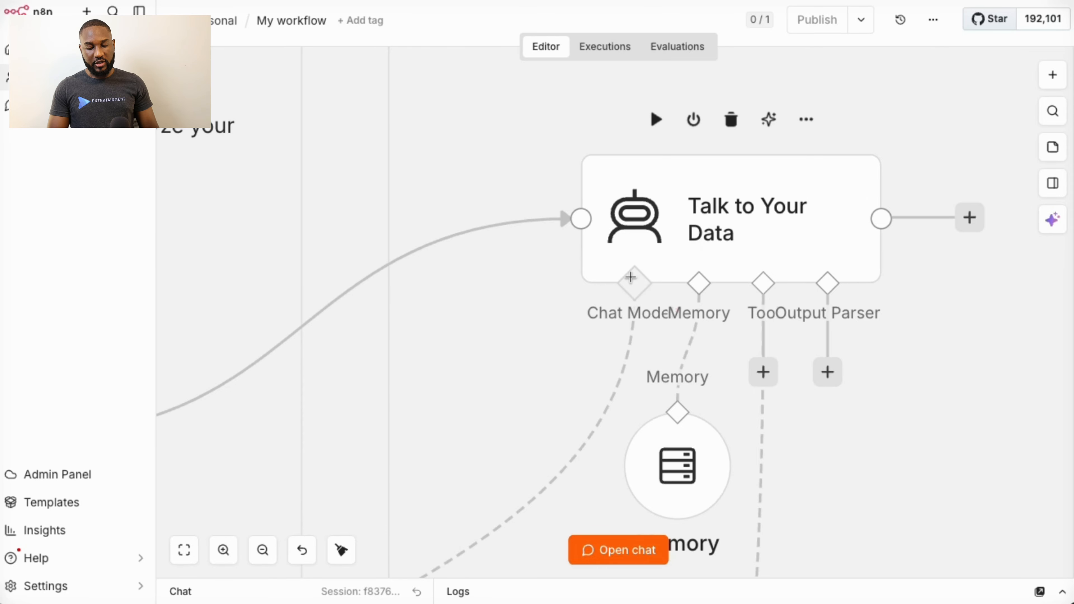
scroll(600, 350, "down", 3)
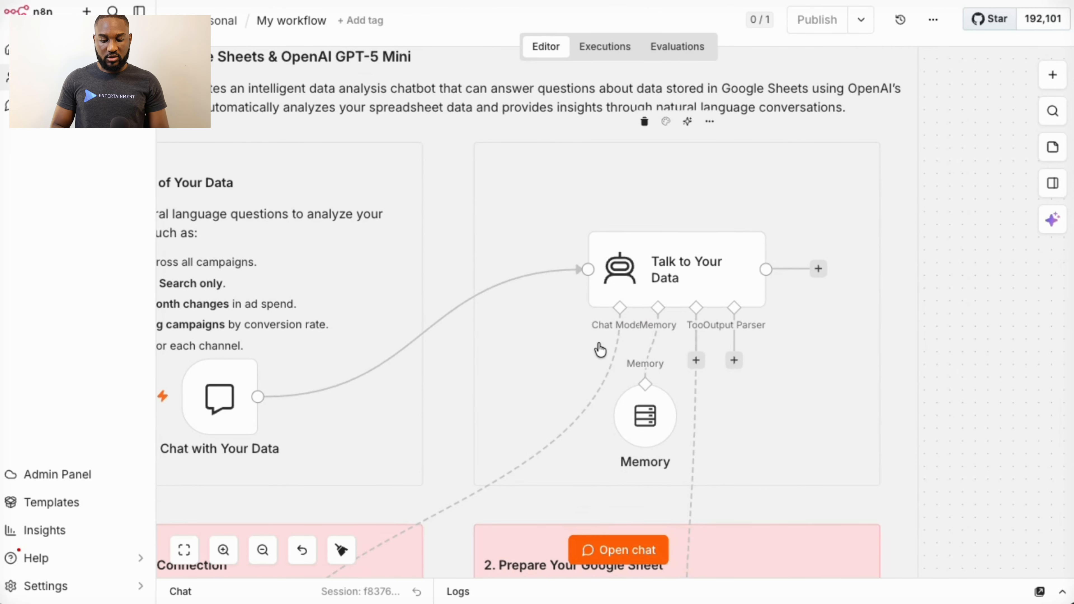
scroll(549, 416, "down", 10)
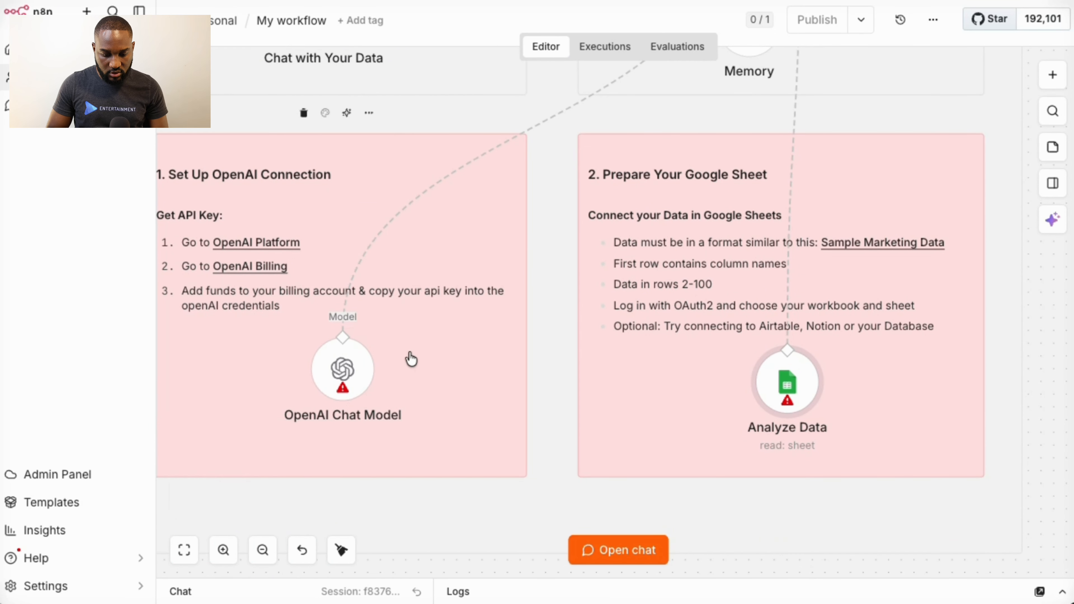
scroll(410, 358, "left", 3)
scroll(410, 358, "left", 1)
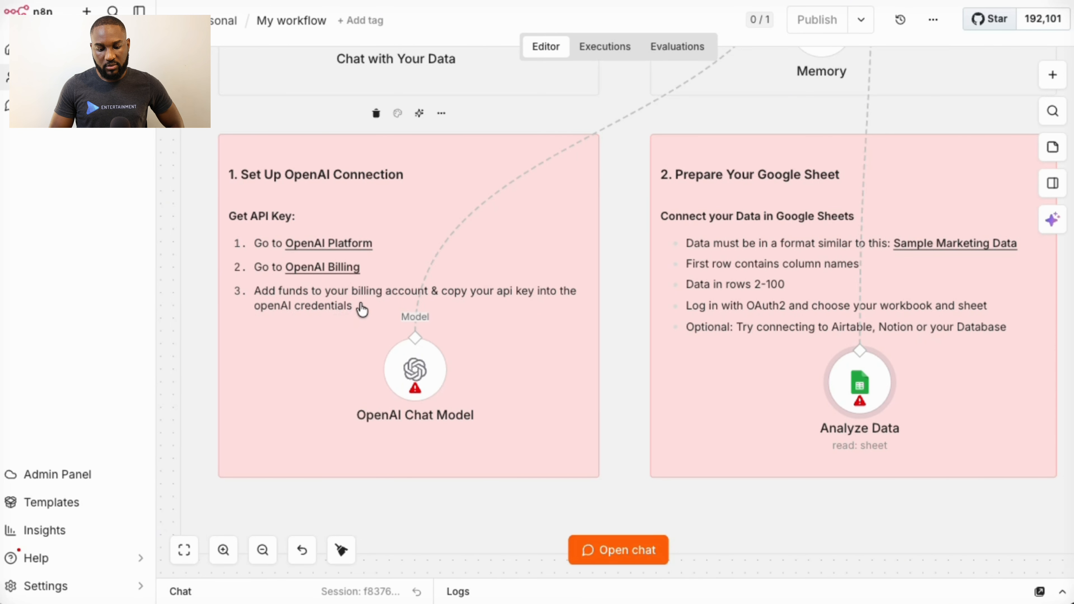
scroll(363, 310, "down", 5)
scroll(360, 307, "up", 3)
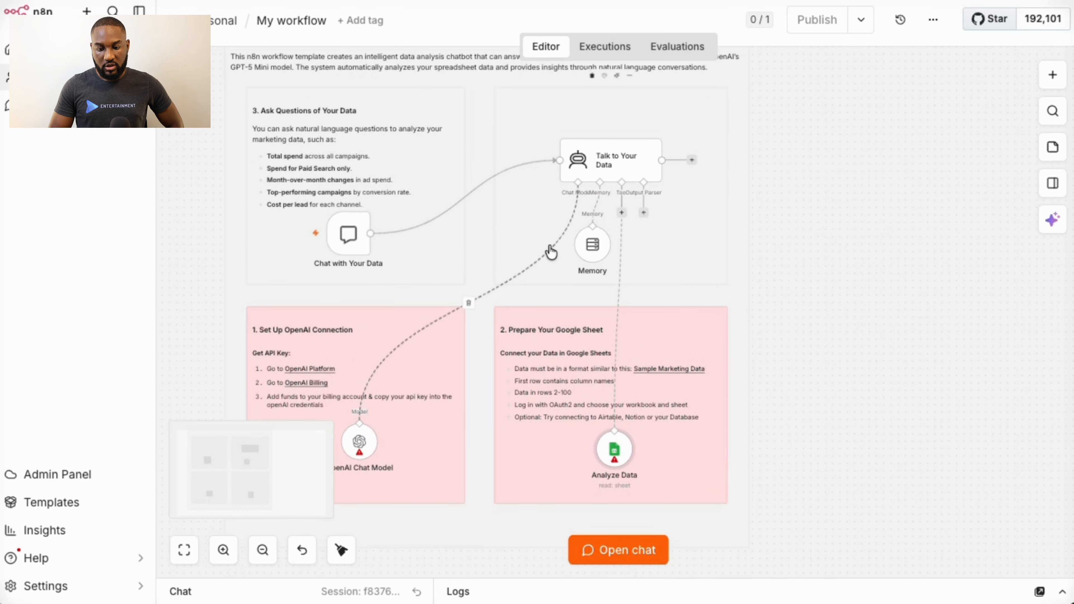
Step: Move the Memory node slightly lower beneath the Talk to Your Data agent
scroll(580, 207, "up", 5)
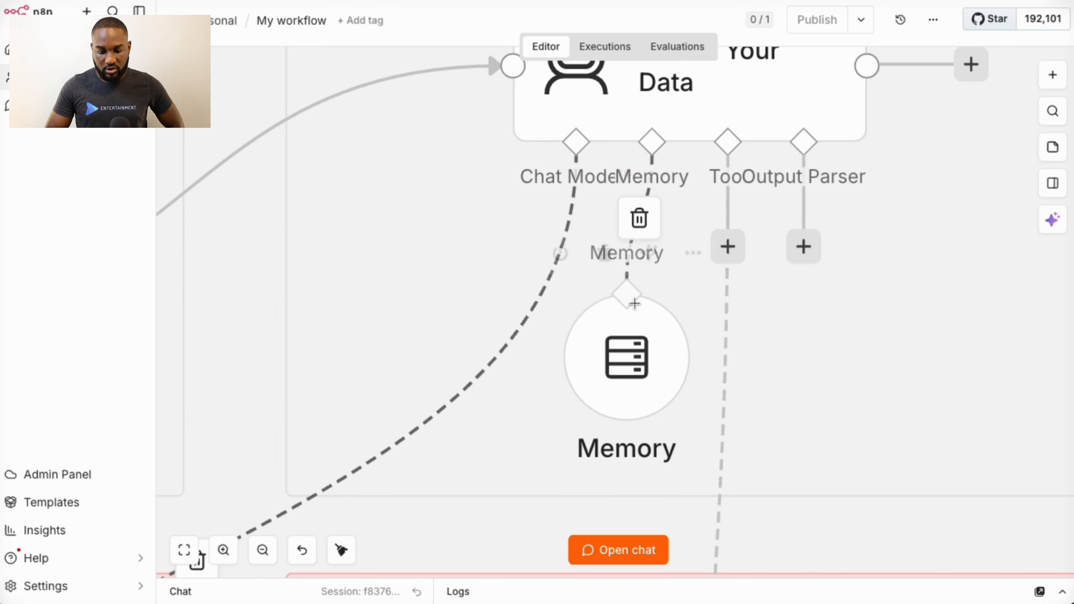
left_click_drag(629, 338, 632, 378)
scroll(628, 385, "right", 2)
scroll(628, 386, "up", 1)
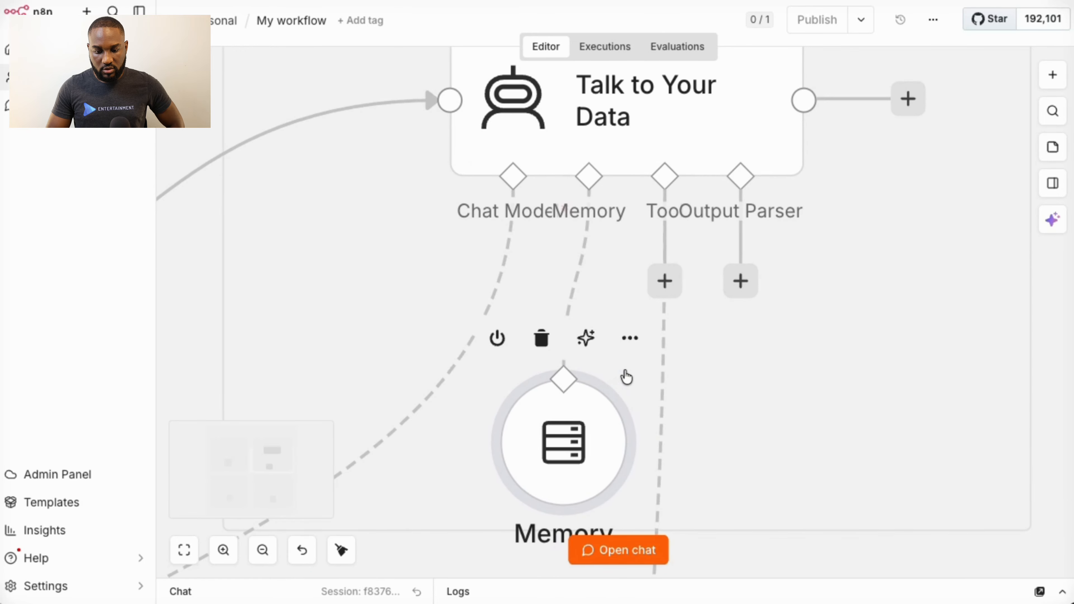
Step: Examine the agent's tool connection, the Prepare Your Google Sheet instructions and the Chat with Your Data trigger
scroll(653, 283, "down", 5)
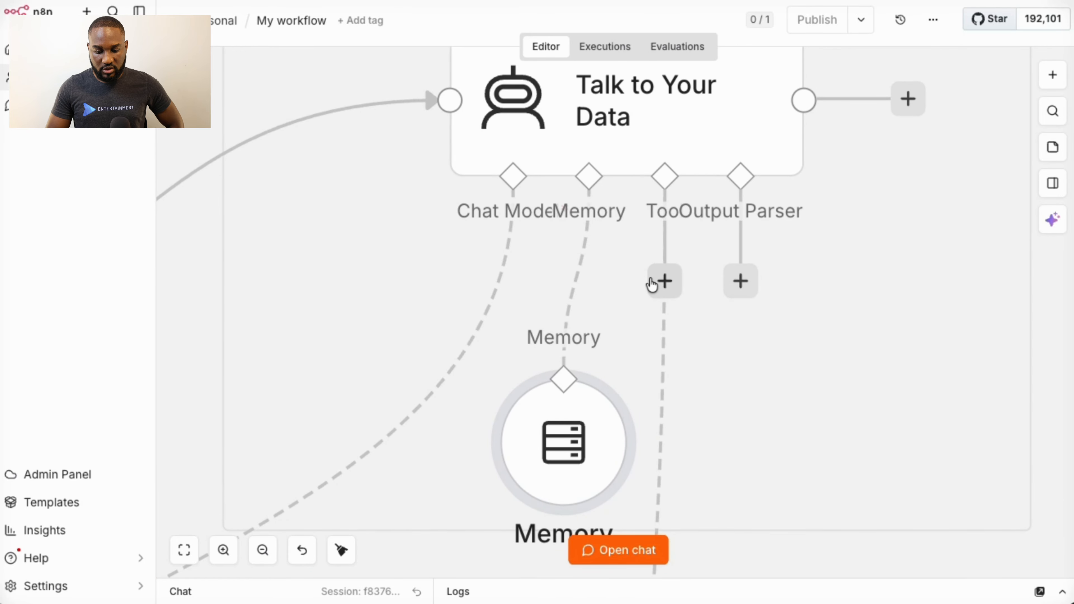
scroll(654, 440, "down", 5)
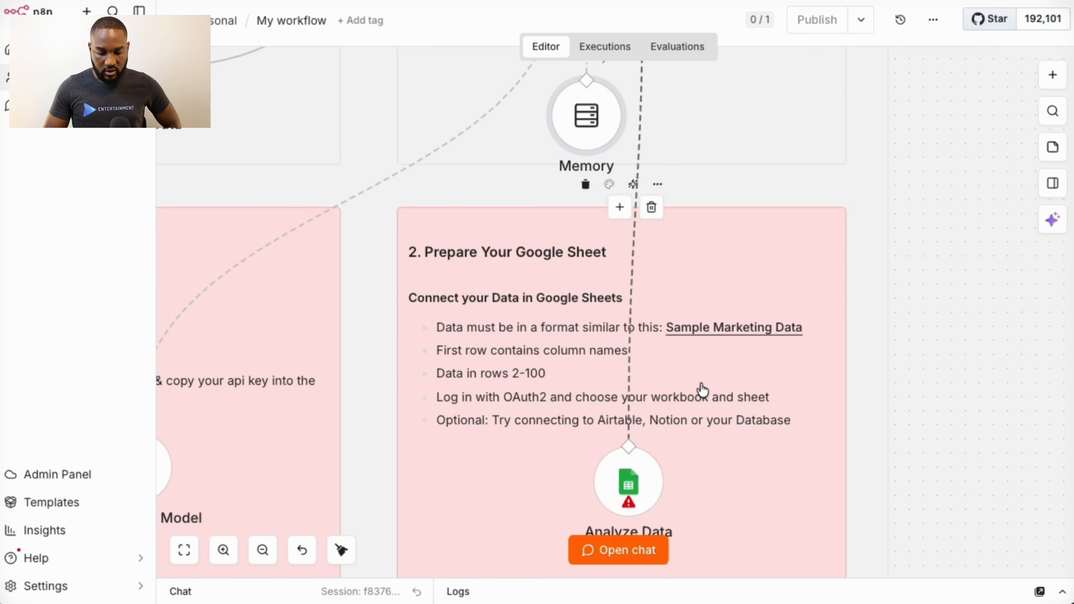
scroll(702, 389, "up", 5)
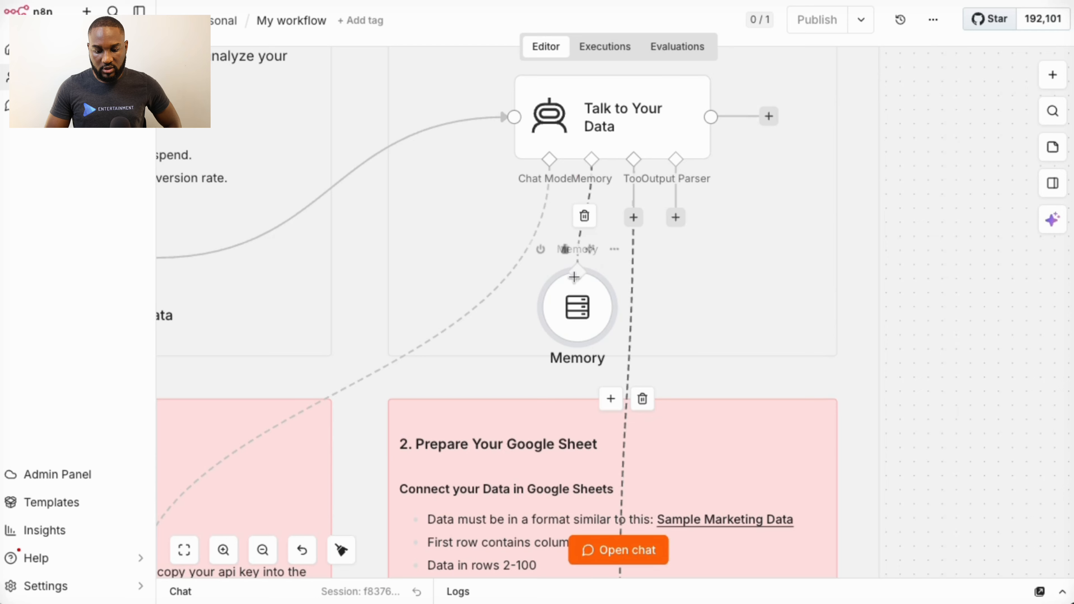
scroll(574, 279, "left", 5)
mouse_move(226, 247)
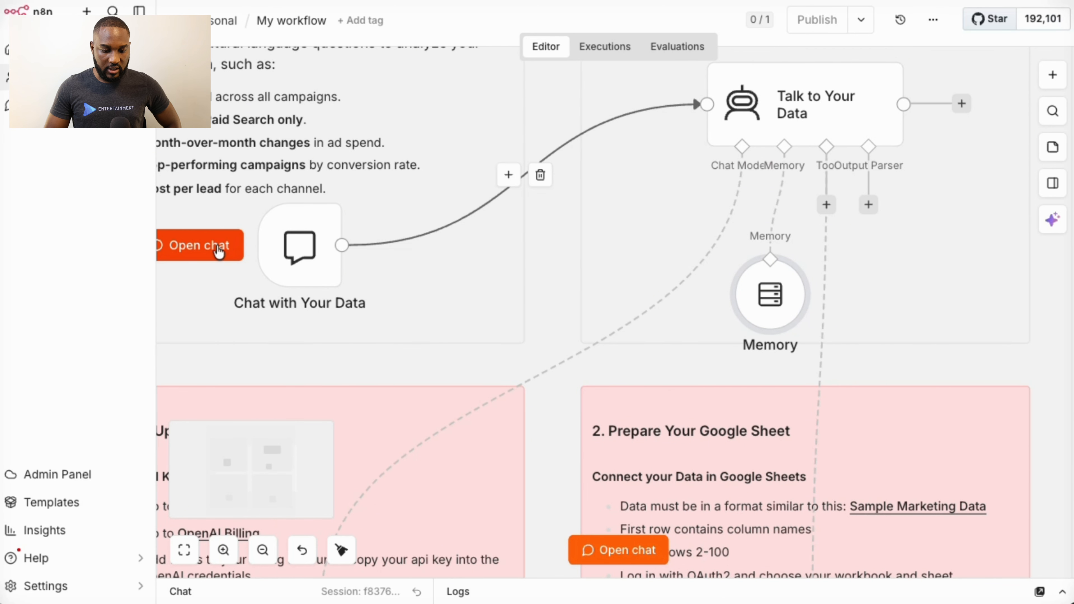
scroll(219, 249, "left", 1)
scroll(218, 251, "down", 5)
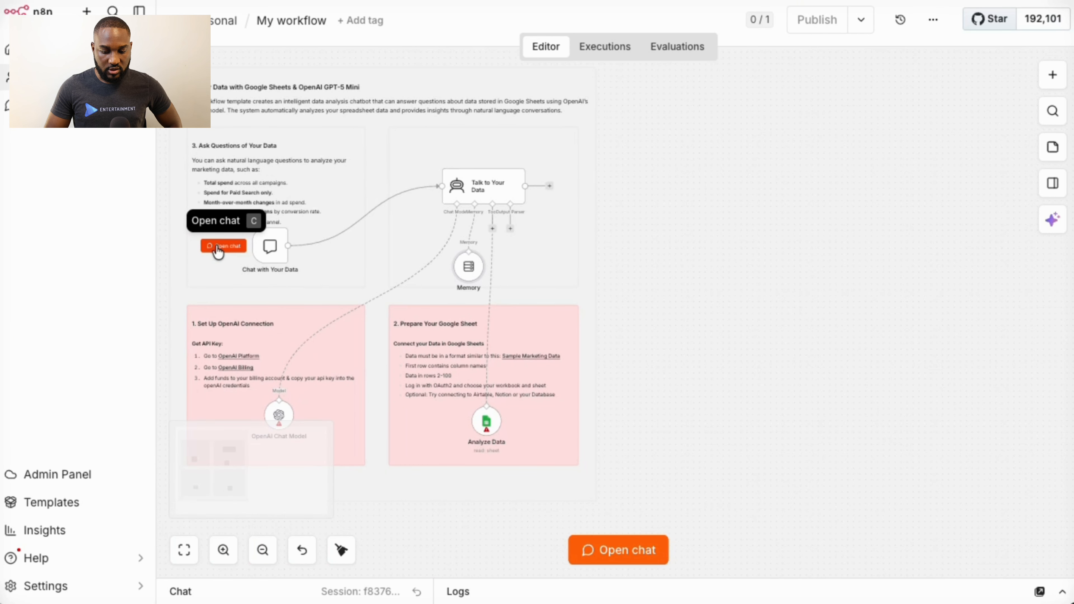
scroll(265, 249, "up", 5)
scroll(262, 249, "down", 2)
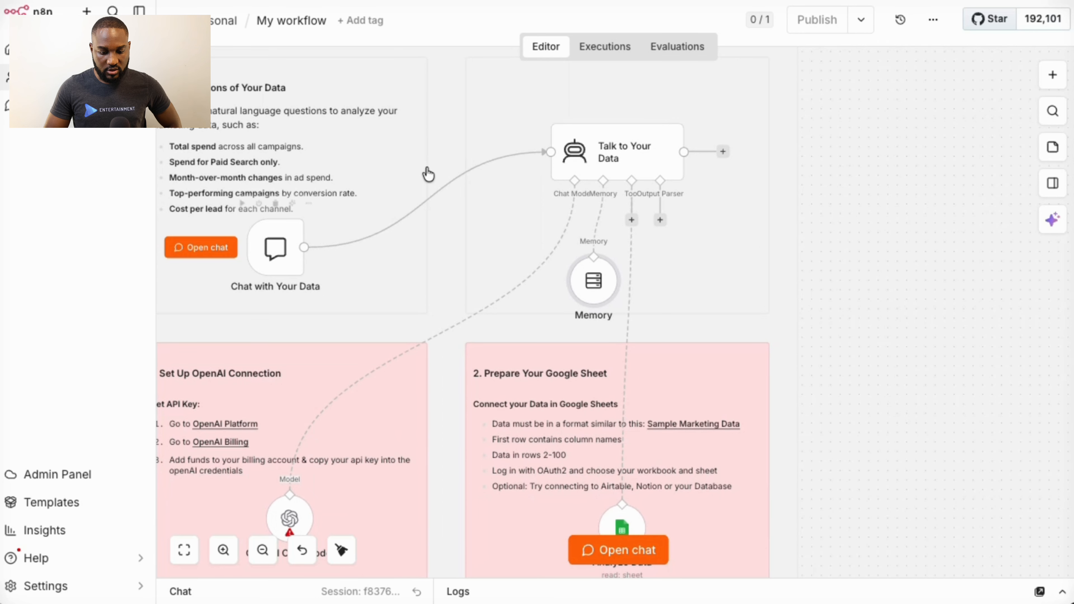
Step: Inspect the Talk to Your Data agent and its Memory, OpenAI Chat Model and Analyze Data sub-nodes
scroll(595, 154, "up", 5)
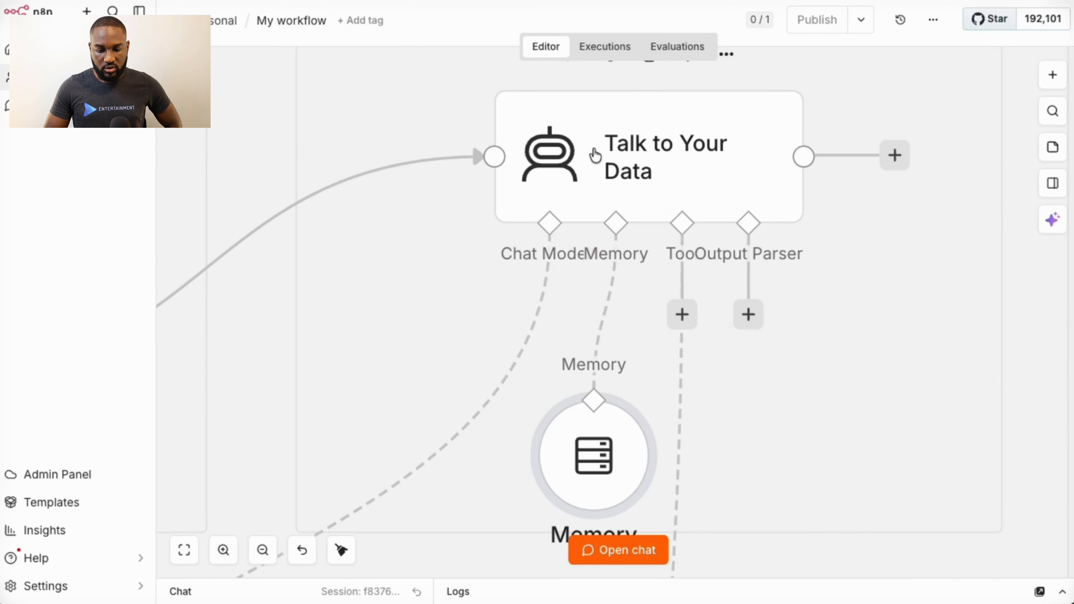
scroll(595, 153, "down", 2)
scroll(598, 360, "up", 3)
scroll(601, 362, "down", 3)
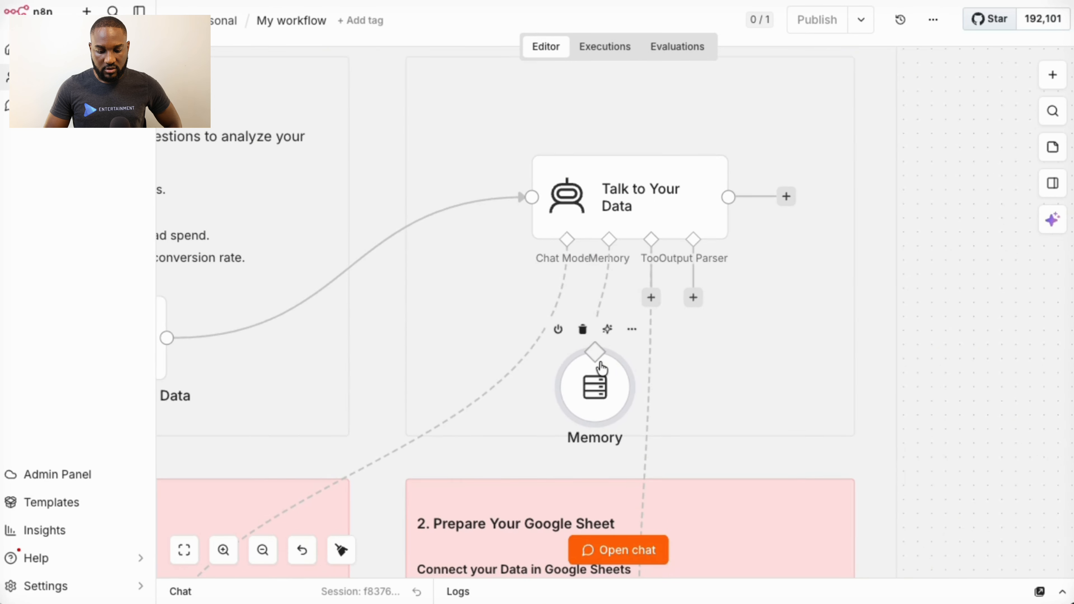
scroll(548, 451, "down", 3)
scroll(550, 455, "down", 5)
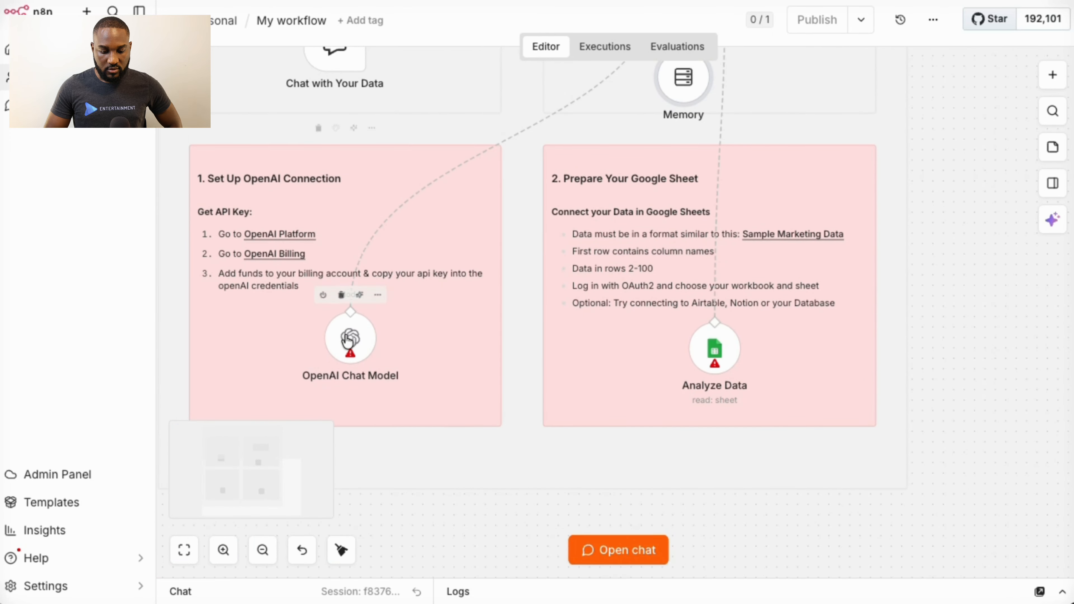
scroll(350, 339, "up", 3)
scroll(350, 338, "down", 3)
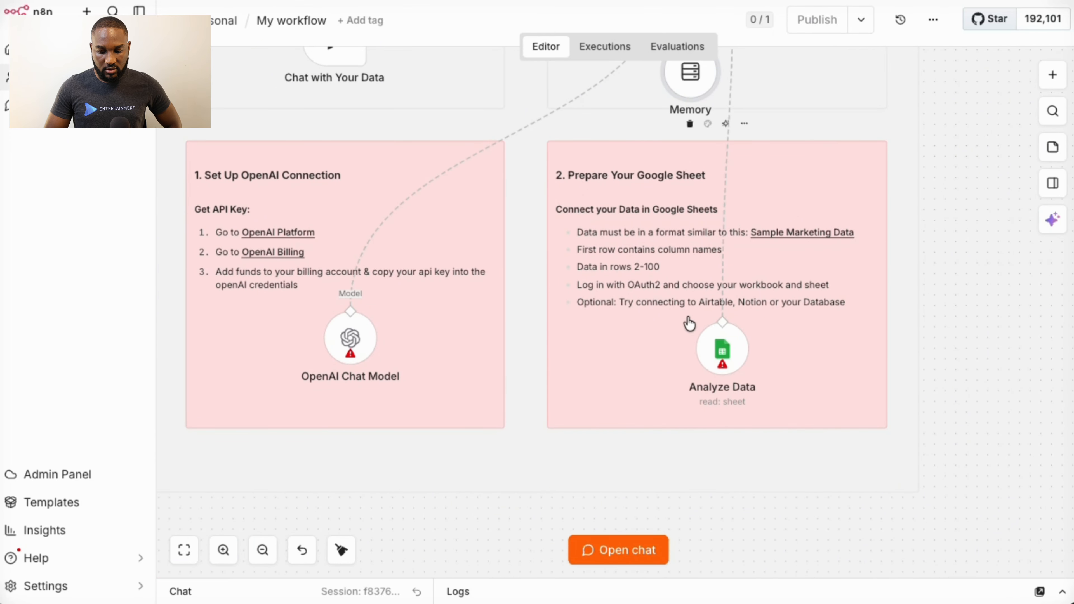
scroll(688, 321, "up", 1)
scroll(722, 324, "up", 5)
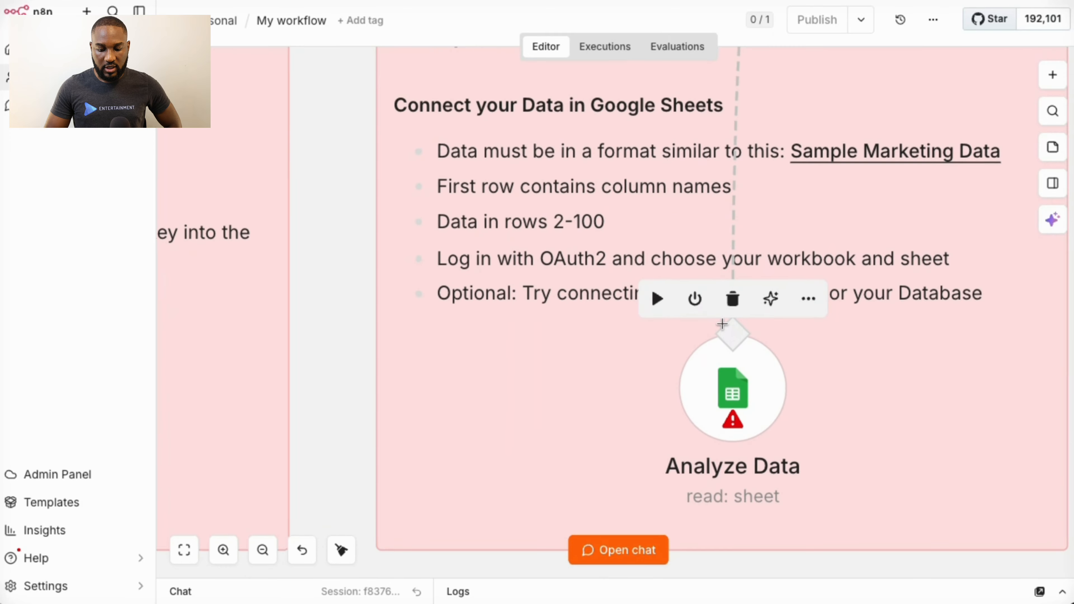
scroll(722, 325, "down", 5)
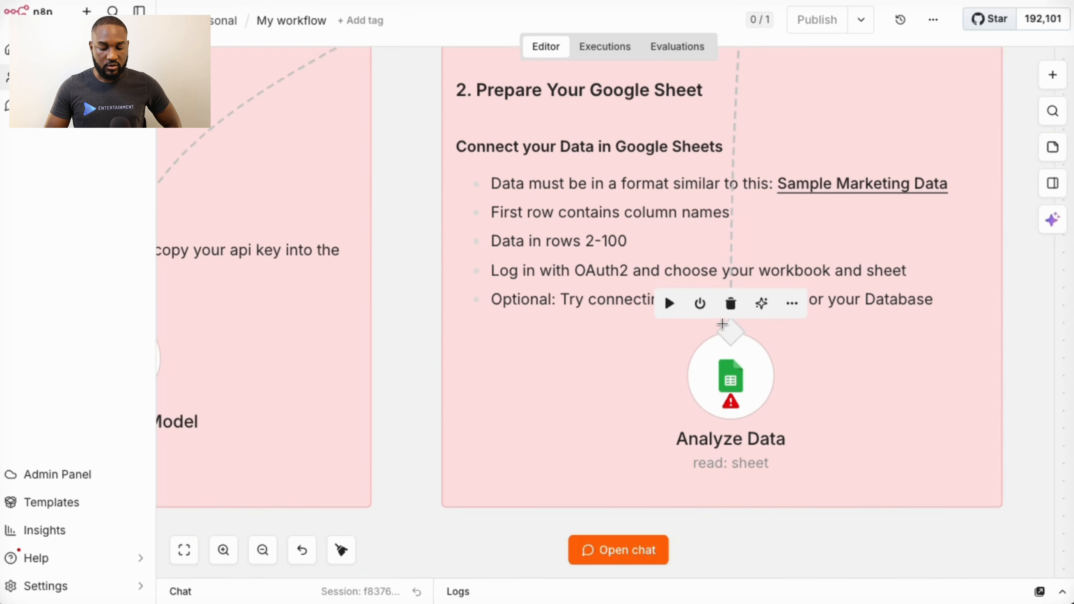
Step: Open the workflow chat from the Chat with Your Data trigger and send the test message "hello"
scroll(723, 324, "up", 3)
scroll(722, 324, "up", 3)
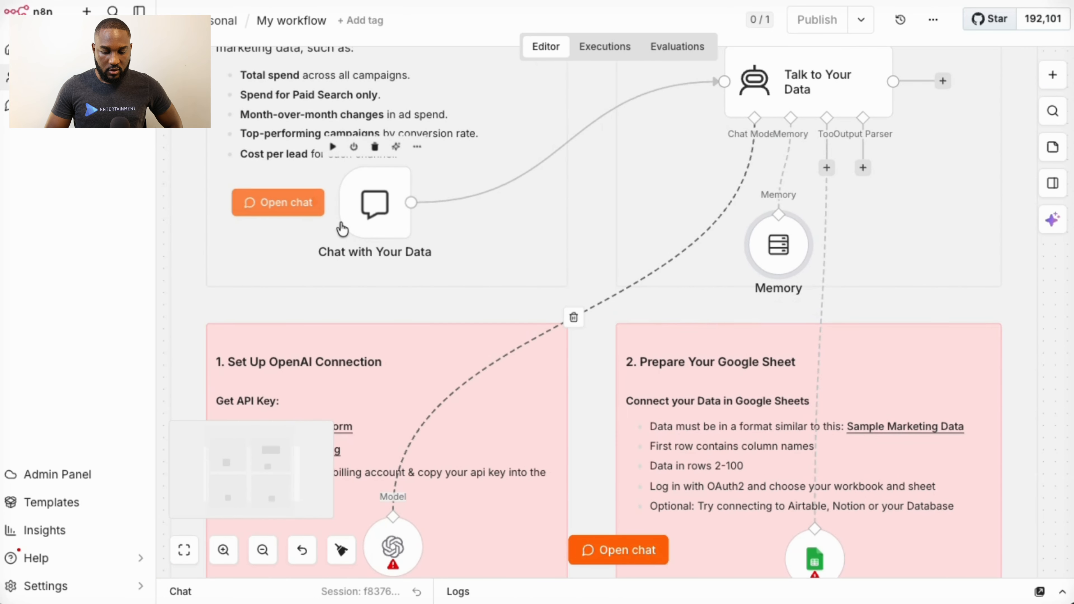
left_click(288, 203)
left_click(242, 557)
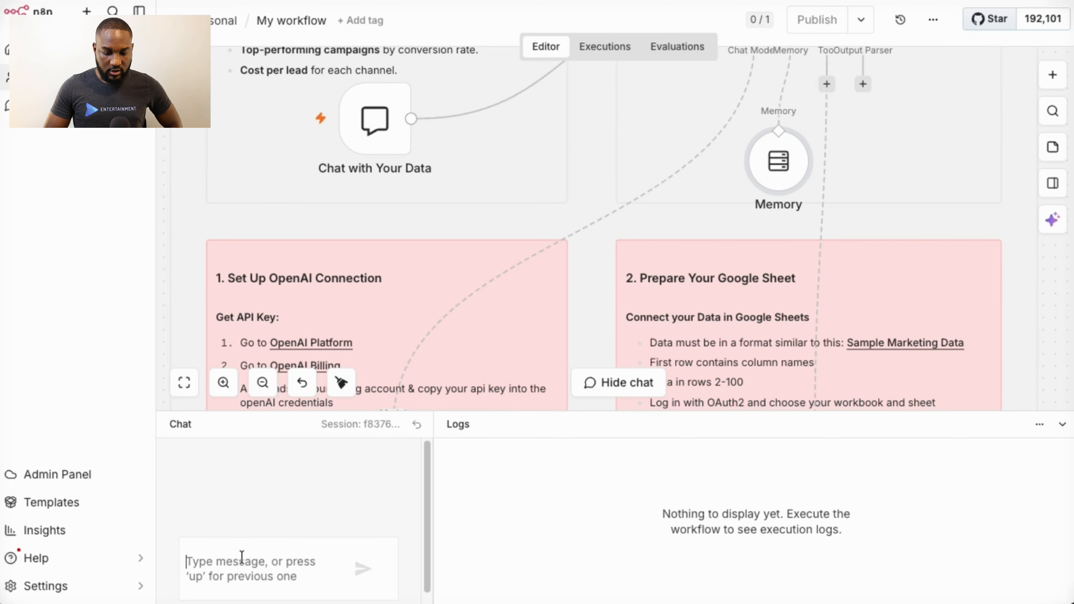
type("hello")
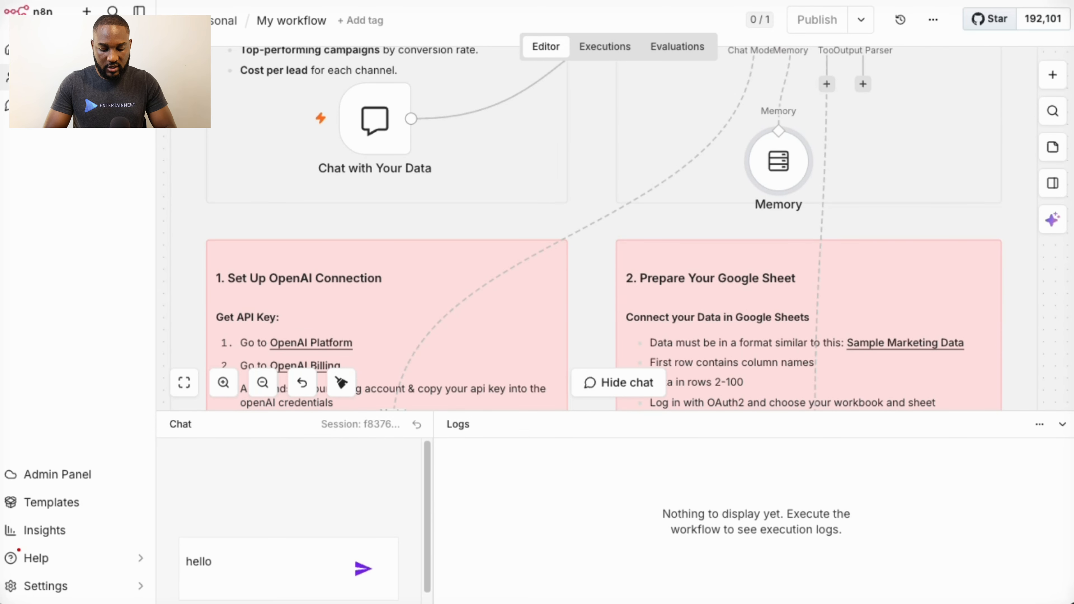
key("Return")
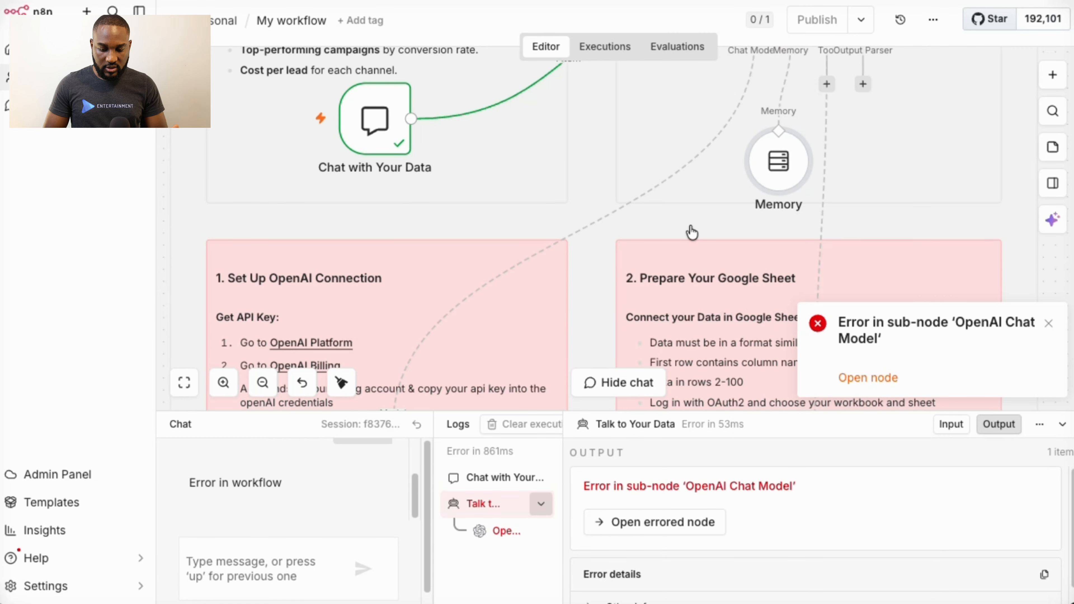
Step: Review the Talk to Your Data agent's parameters, including its prompt source, output format and system message, and close them
scroll(692, 232, "down", 5)
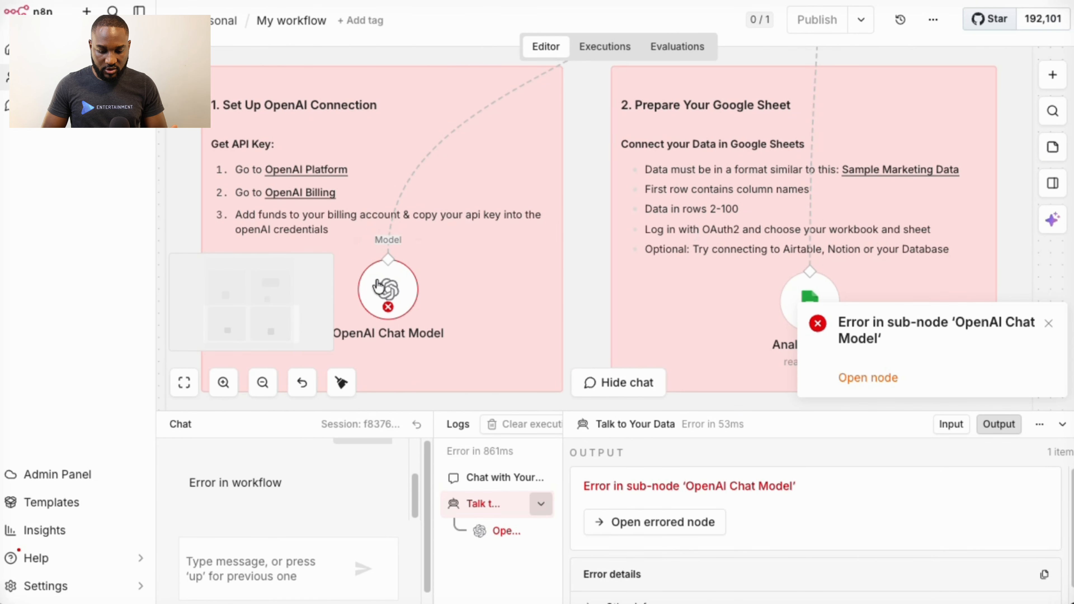
scroll(420, 296, "up", 6)
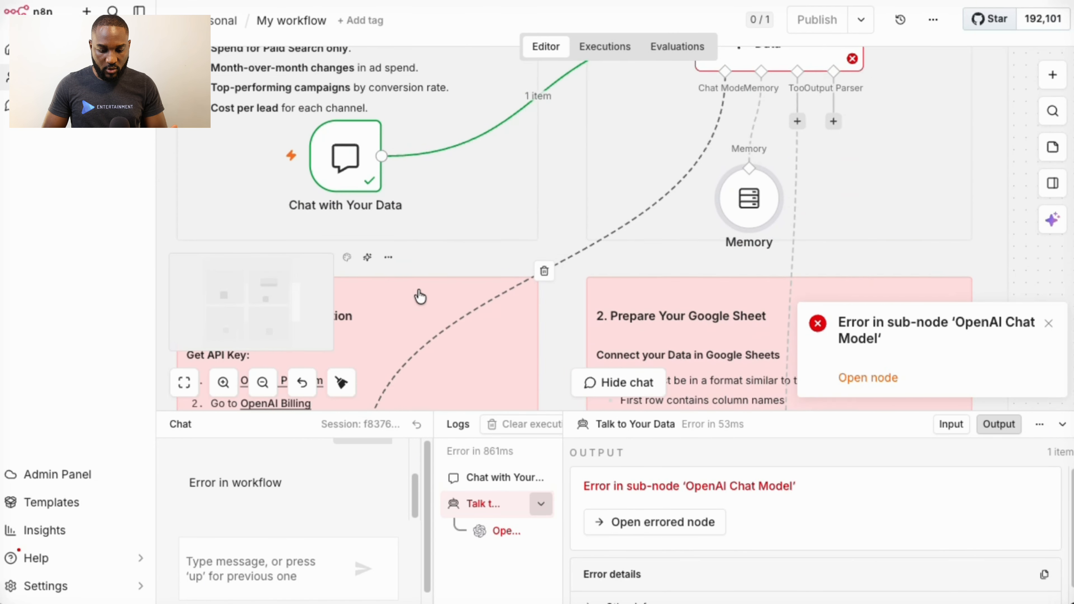
scroll(420, 297, "up", 4)
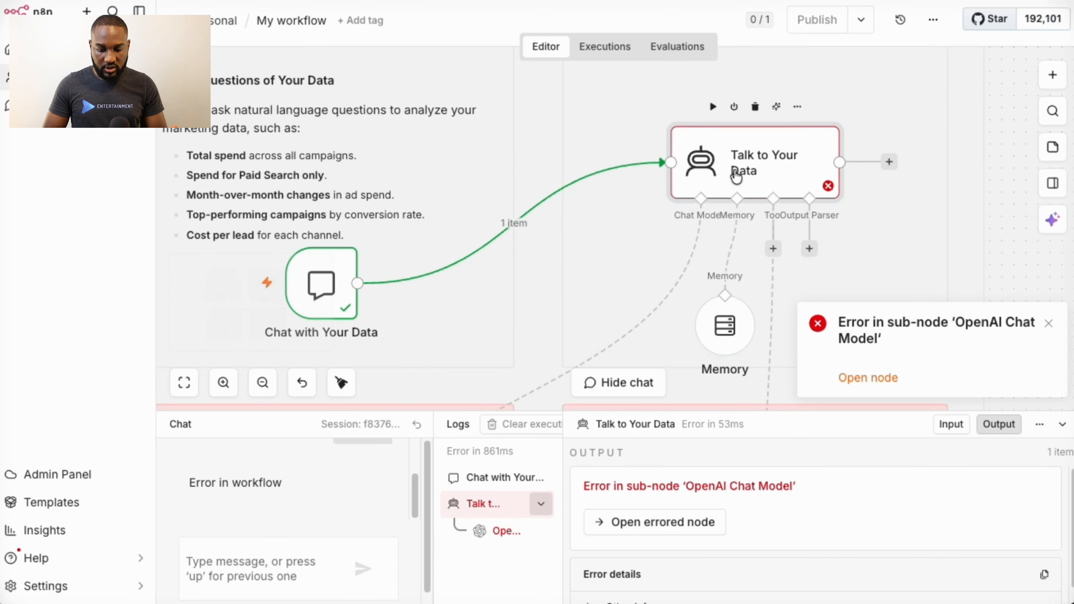
double_click(737, 175)
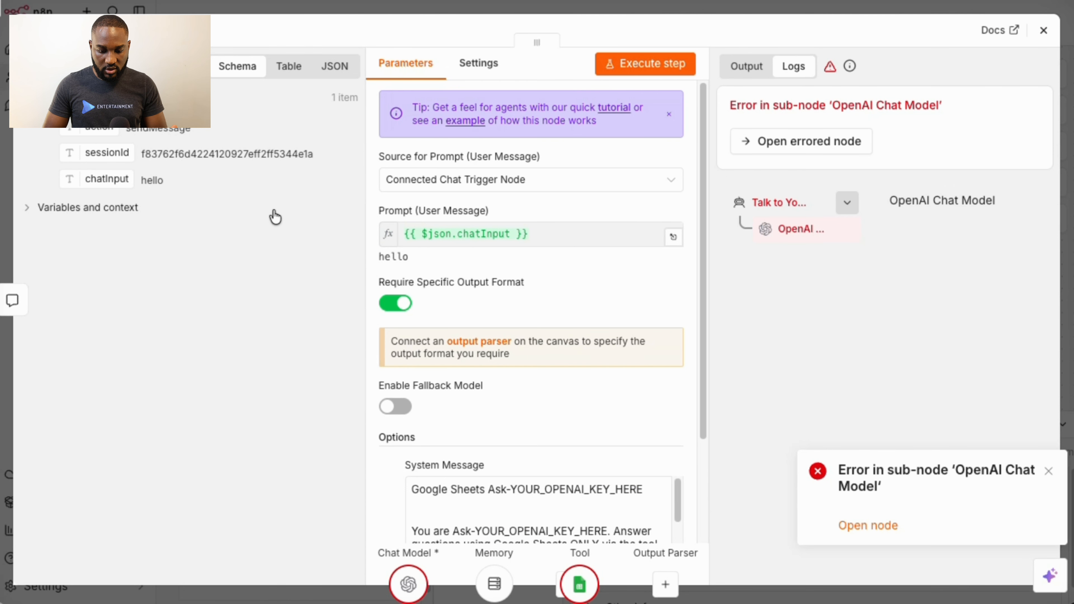
scroll(500, 355, "down", 2)
scroll(499, 355, "down", 1)
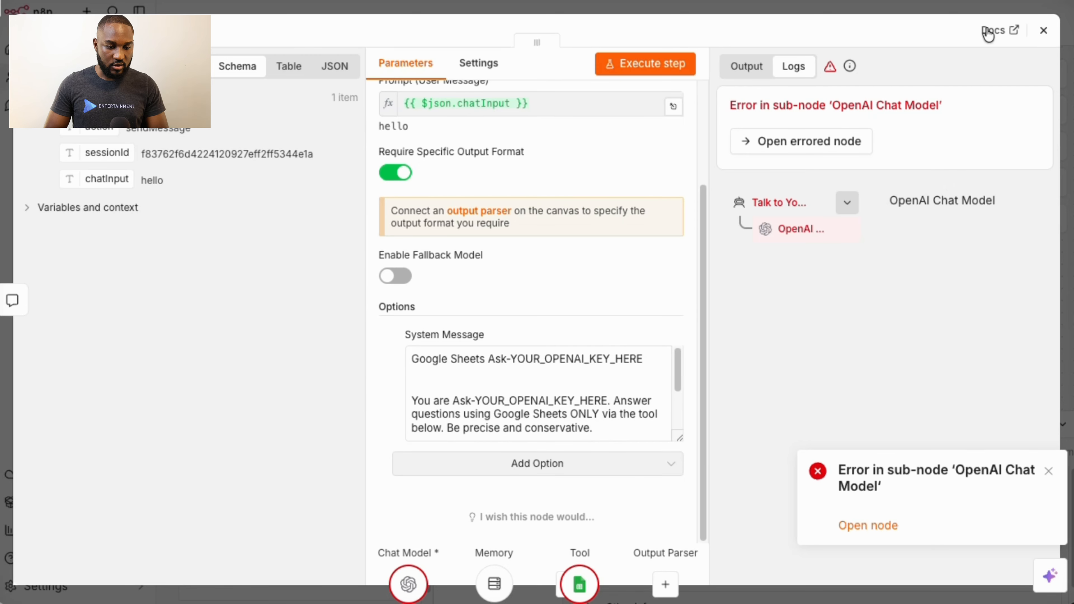
left_click(1044, 30)
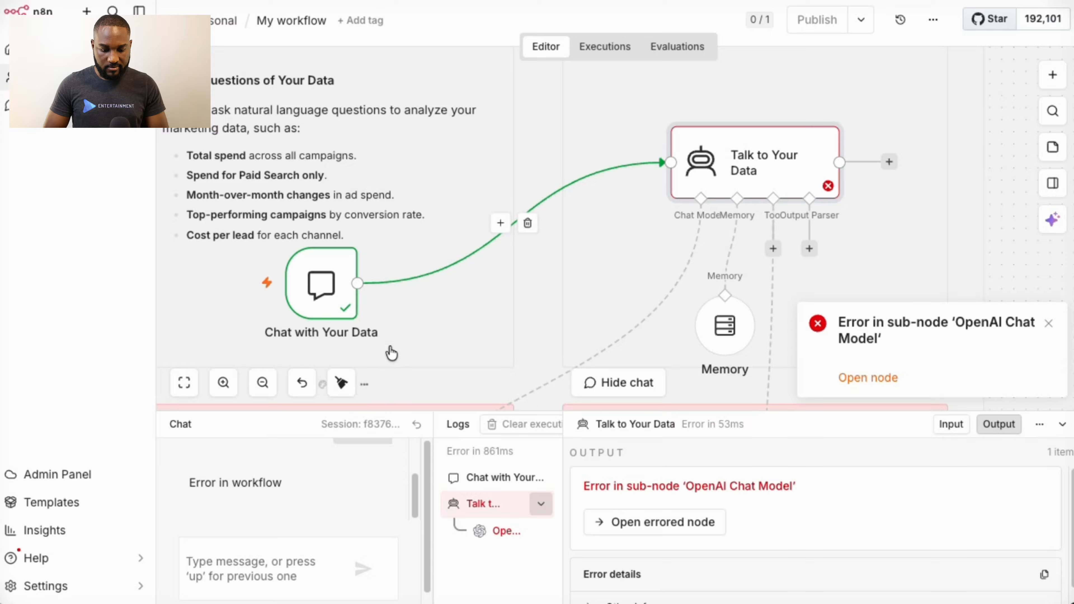
Step: Sign in with Google to the OpenAI Platform linked in the setup note, view its API keys page, and return to the n8n workflow
scroll(453, 331, "down", 10)
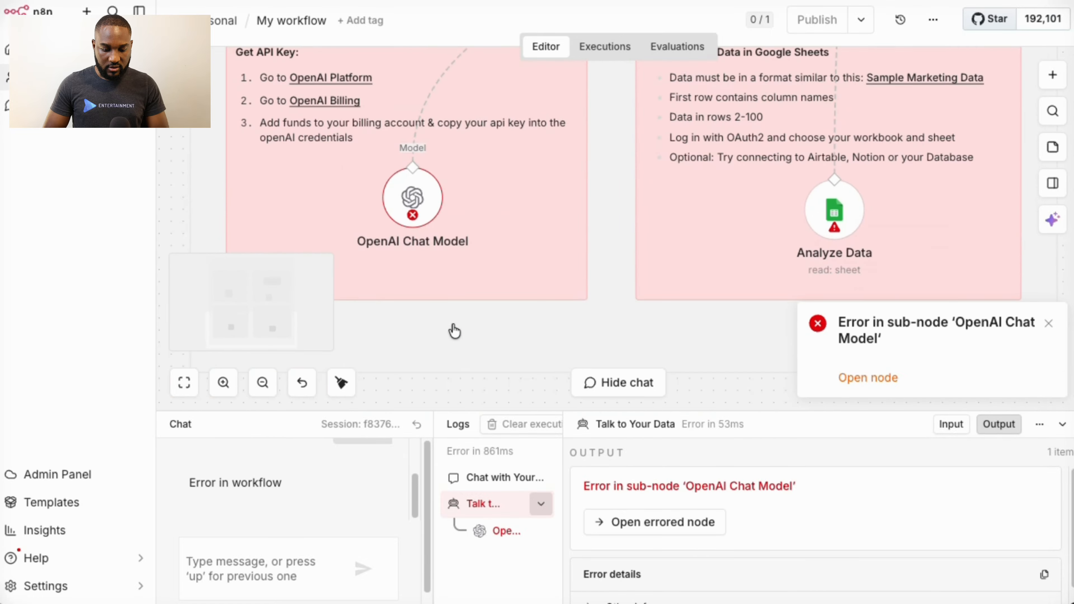
scroll(453, 331, "up", 1)
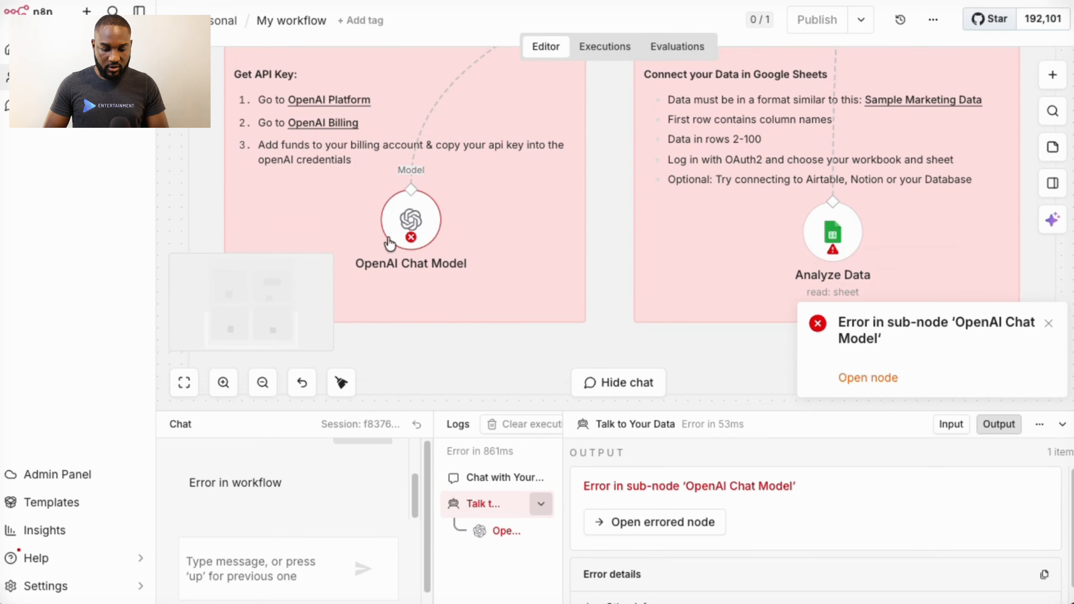
right_click(336, 106)
left_click(307, 105)
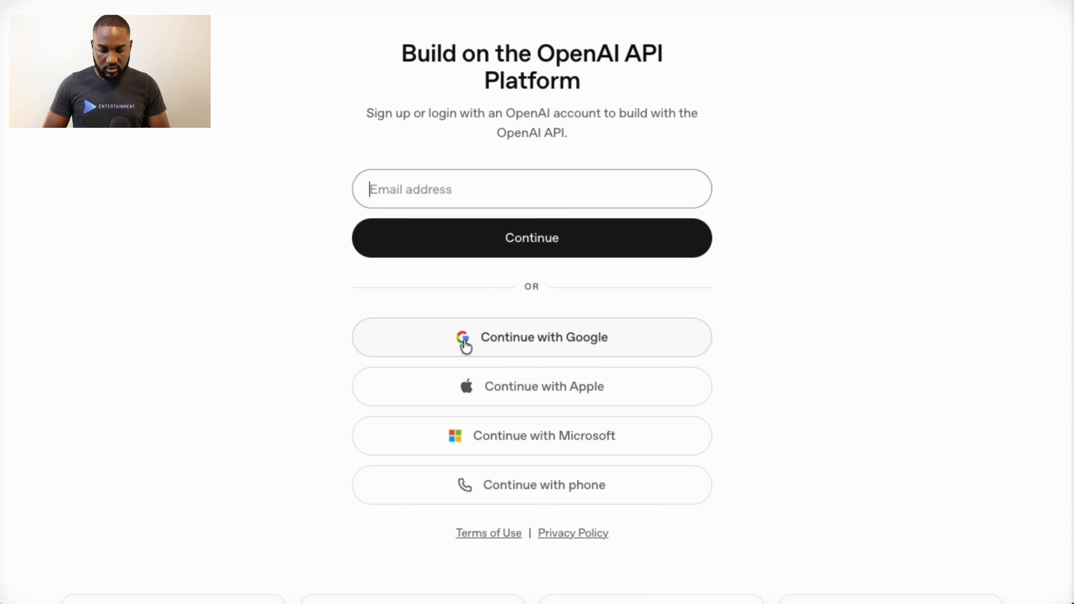
left_click(440, 341)
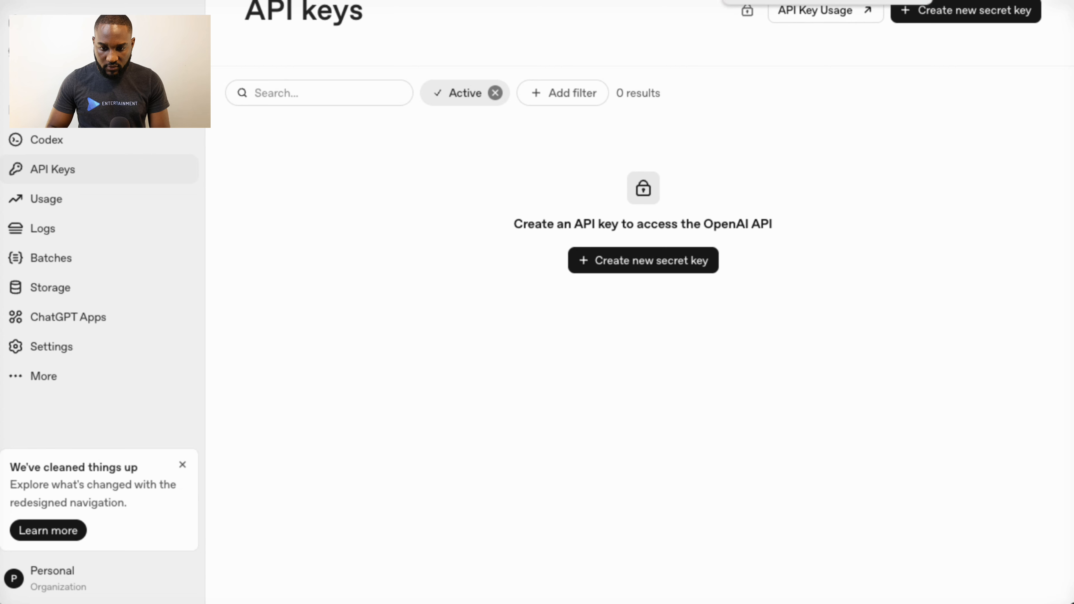
left_click(757, 1)
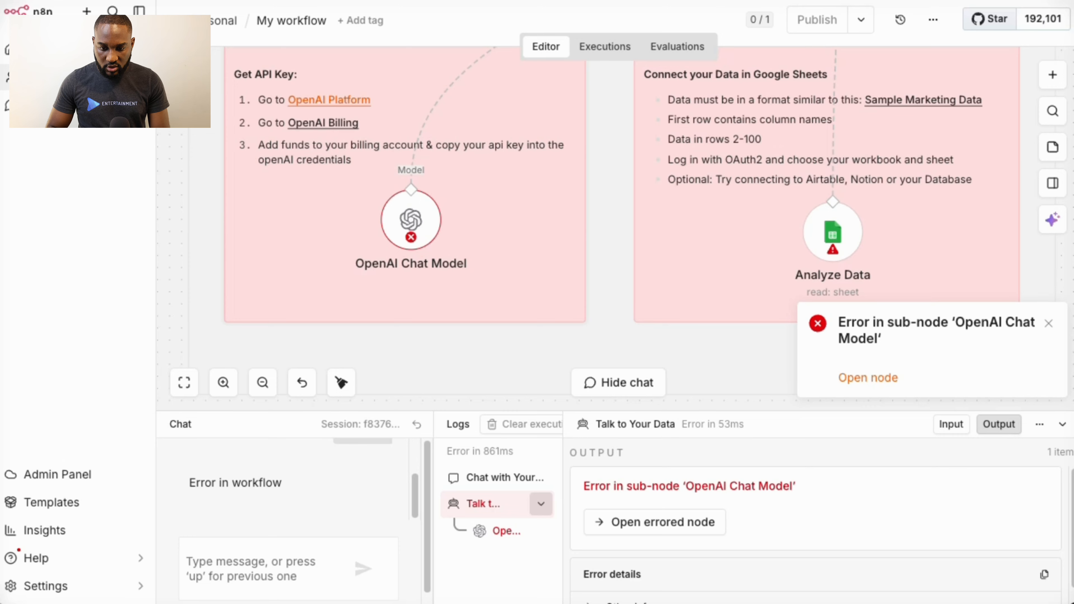
Step: Open the OpenAI Billing link from the setup note and create the organization "DevCoreHQ" with the project name Default project
right_click(309, 123)
left_click(301, 127)
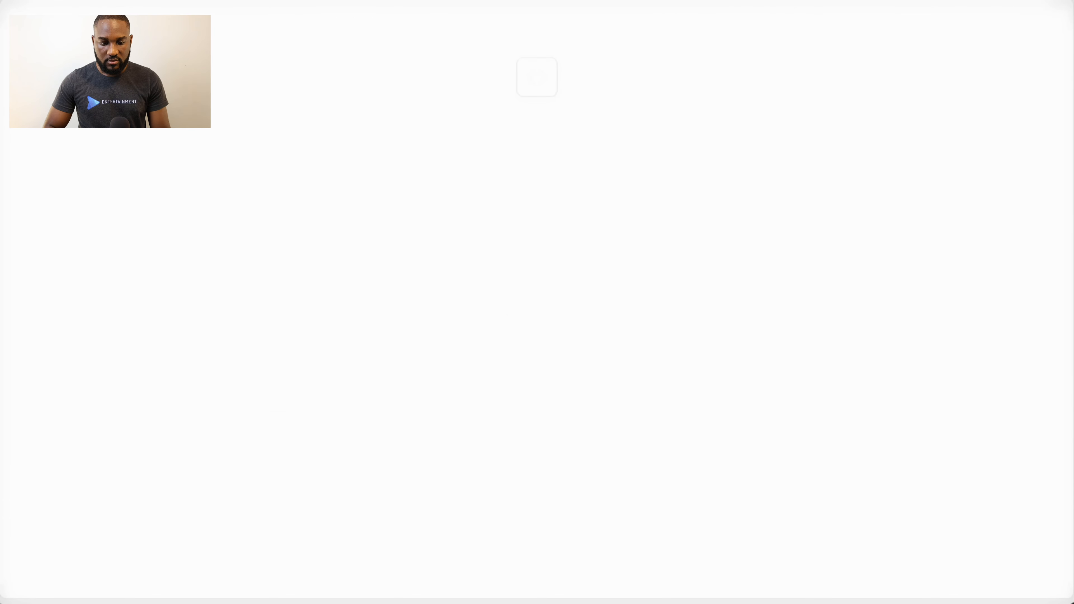
left_click(719, 1)
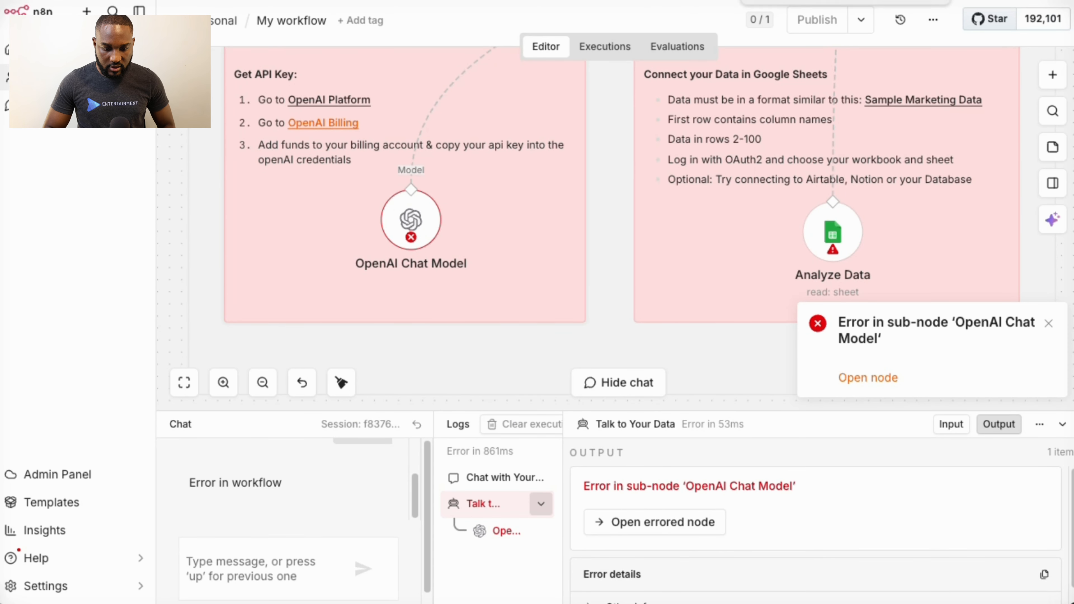
left_click(783, 1)
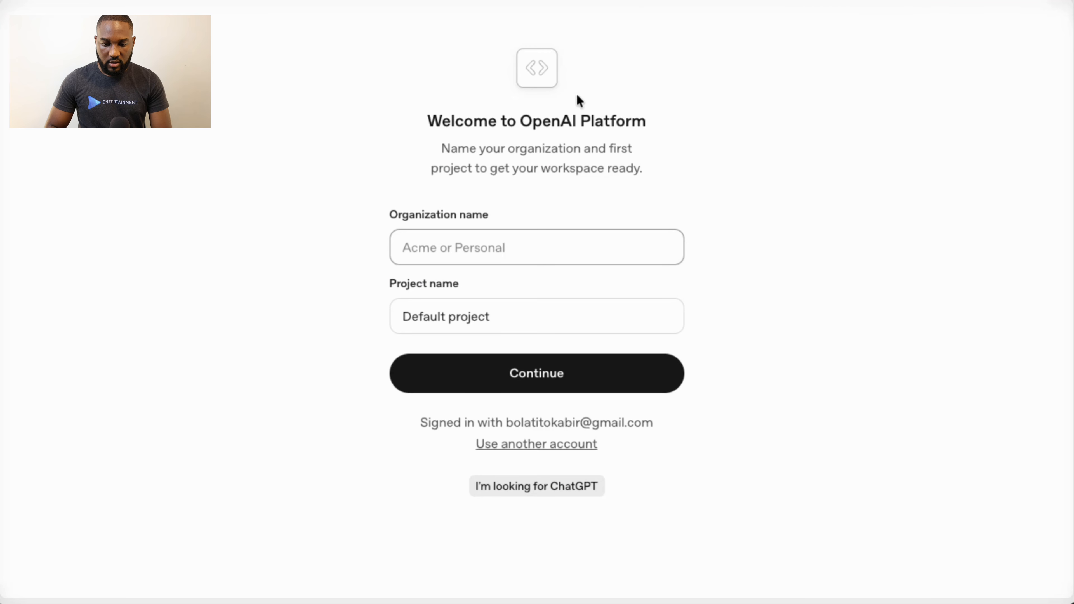
left_click(531, 371)
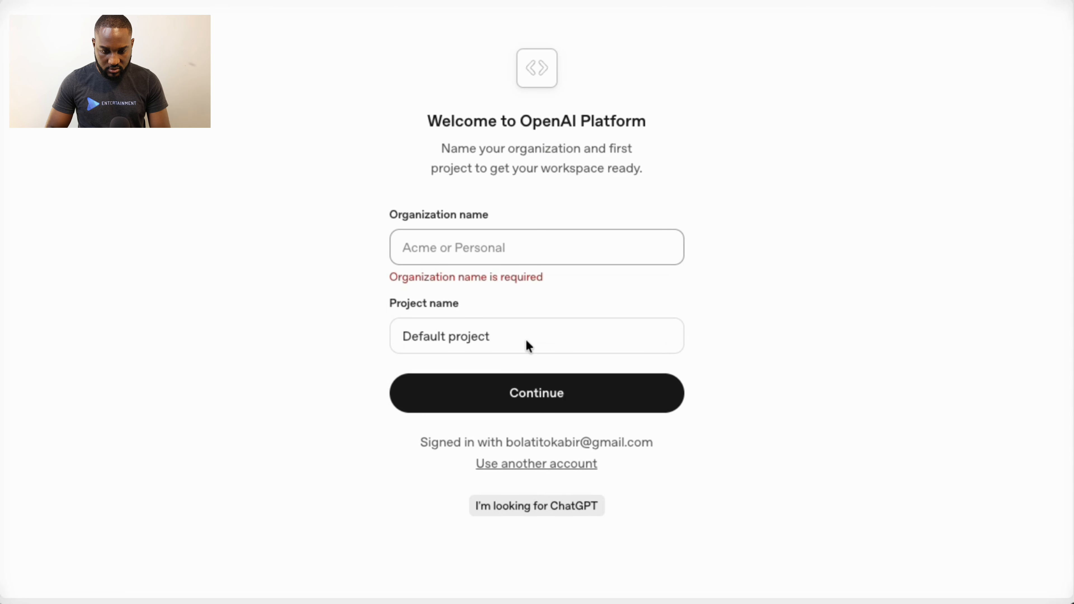
type("DevCoreHQ")
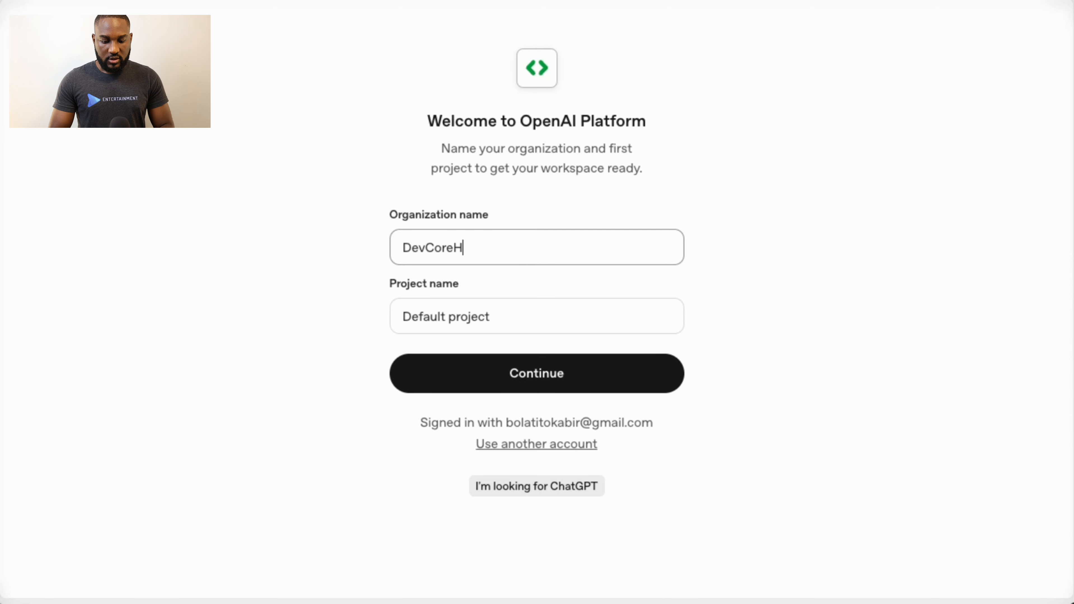
left_click(515, 373)
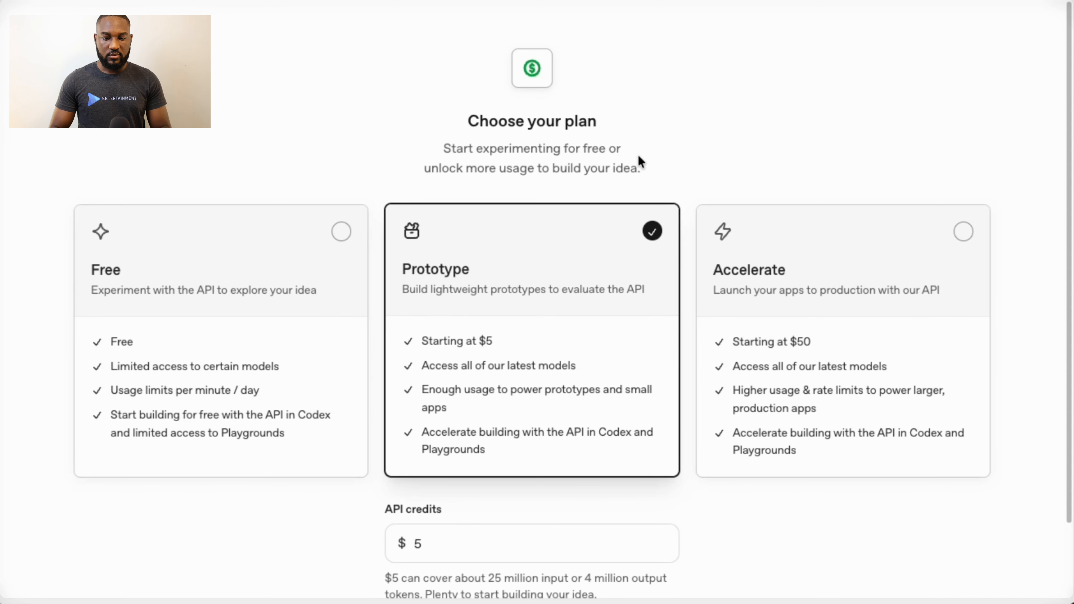
Step: Choose the Free plan, then generate an API key named "My Test Key" and copy it
left_click(328, 243)
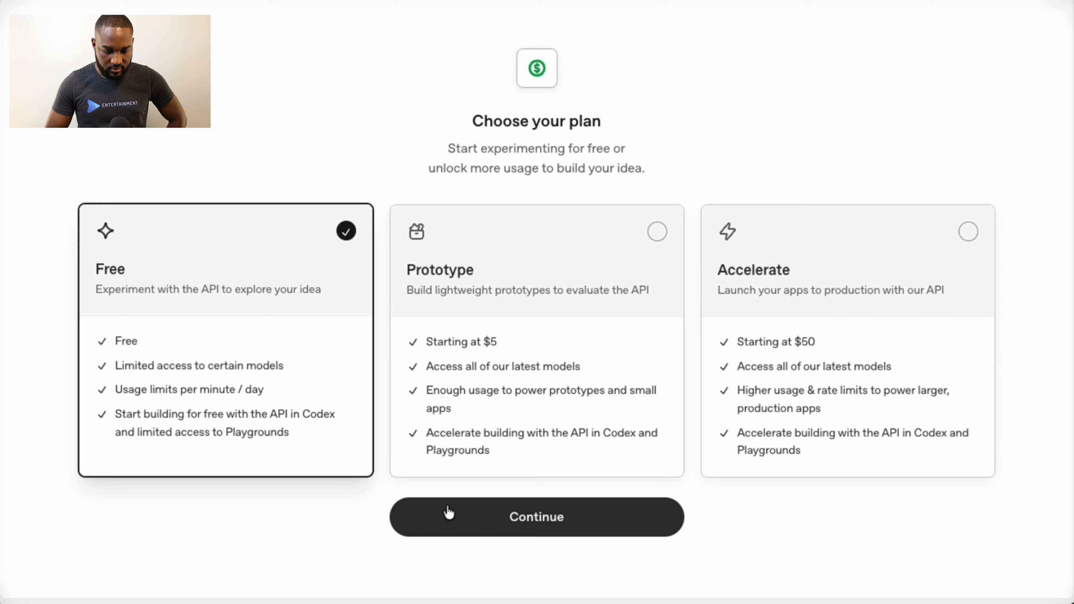
left_click(450, 519)
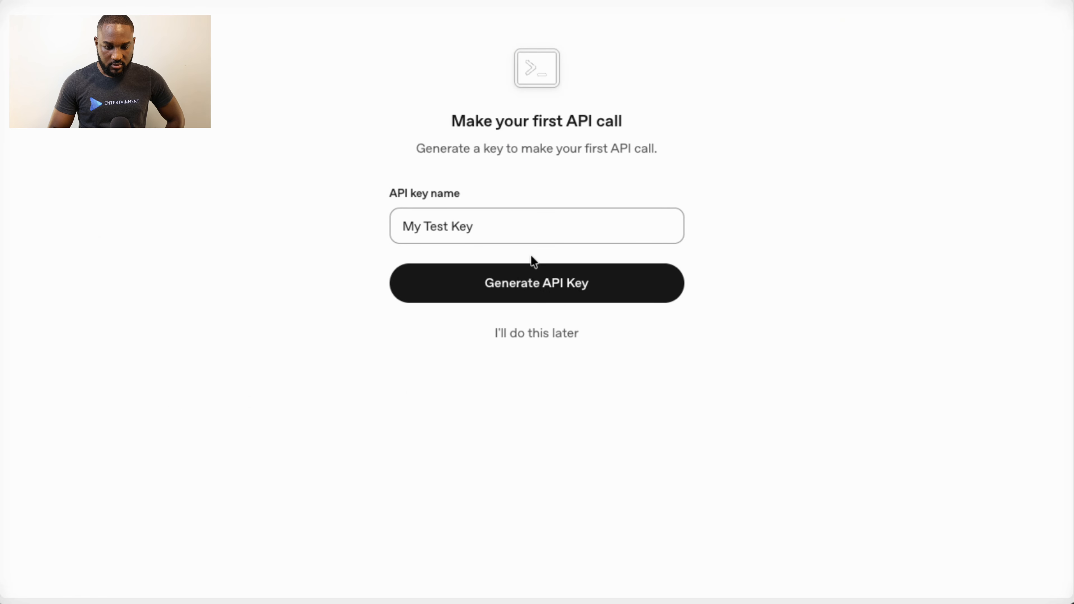
left_click(529, 288)
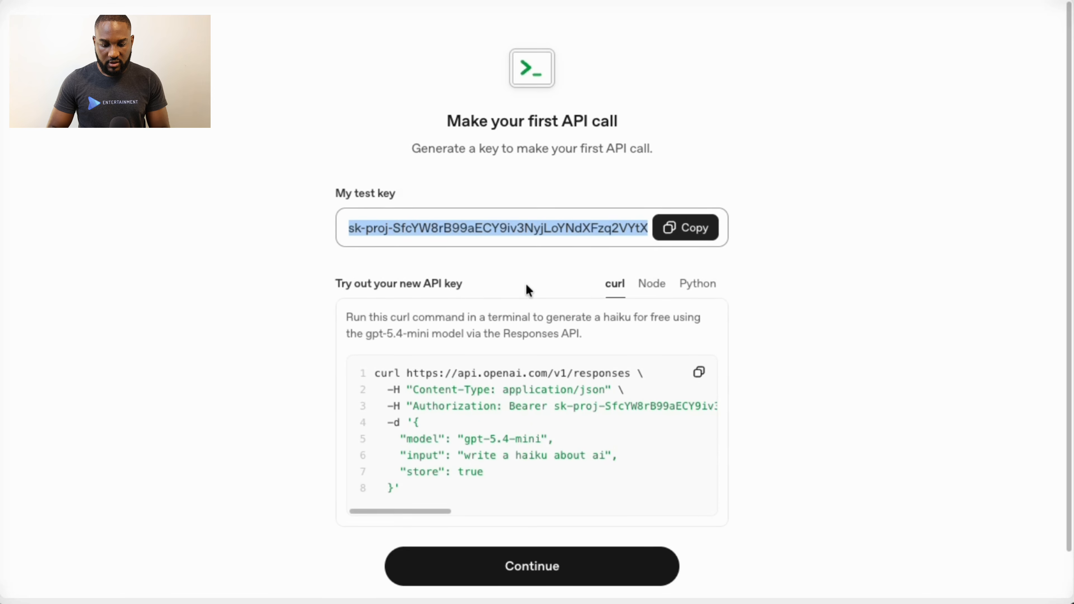
left_click(688, 231)
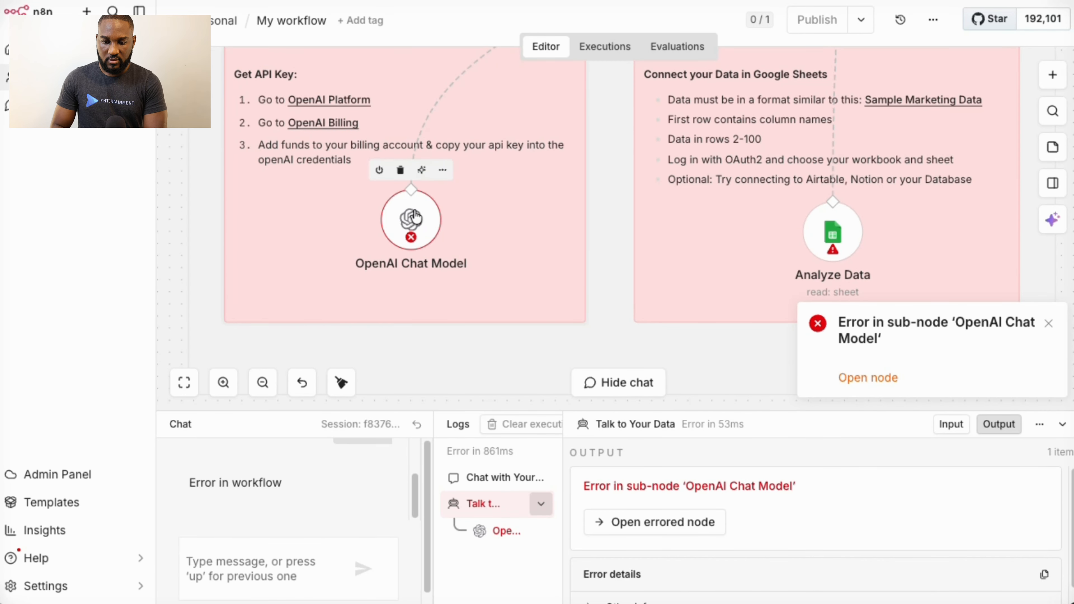
Step: Claim the 100 free OpenAI API credits in the OpenAI Chat Model node and view the resulting credential's details
double_click(414, 218)
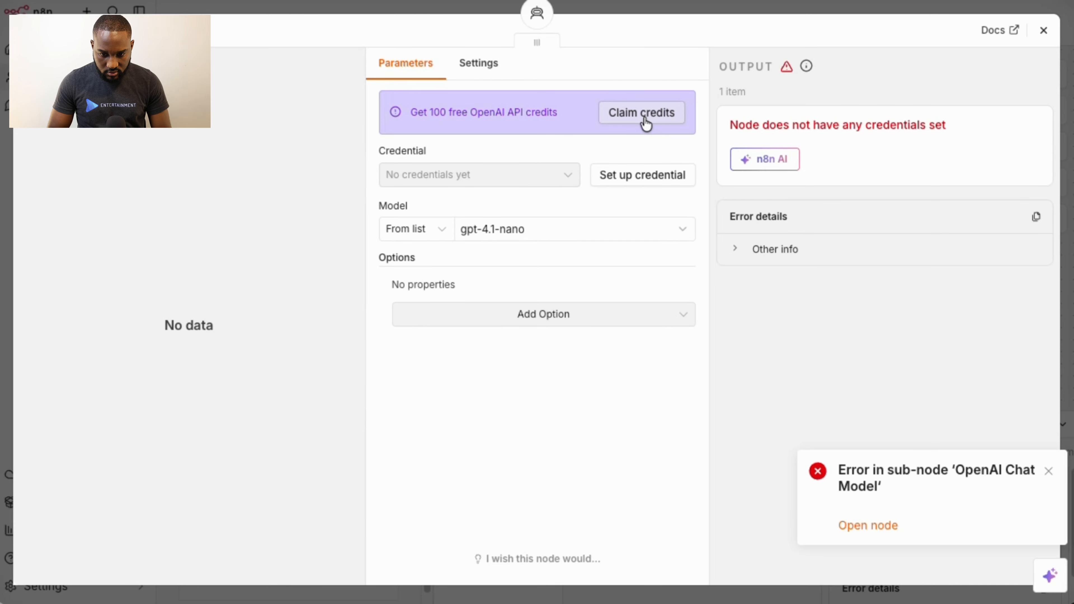
left_click(637, 113)
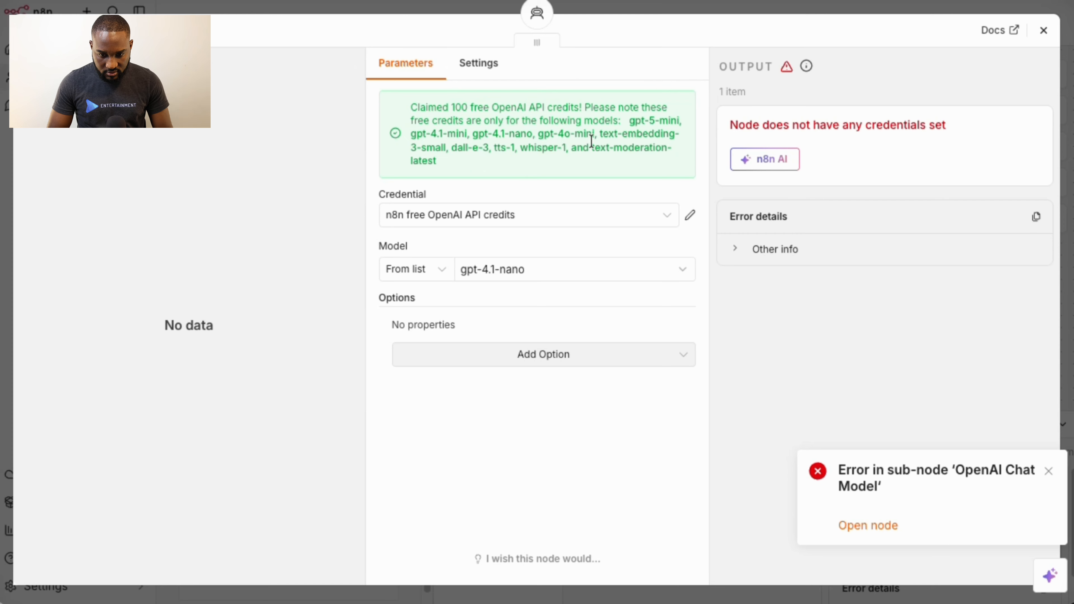
left_click(693, 219)
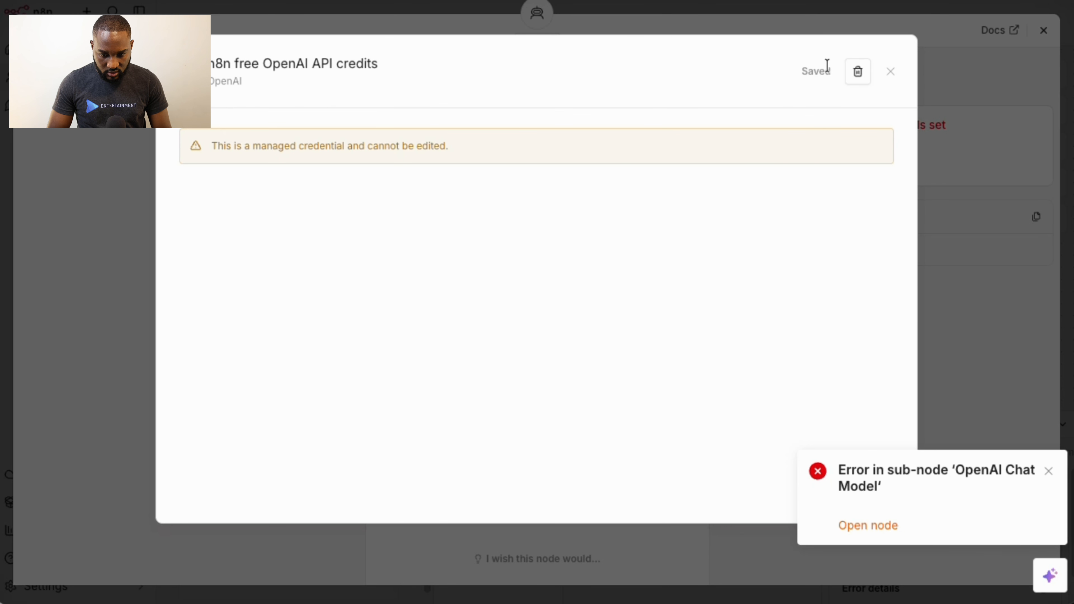
left_click(888, 72)
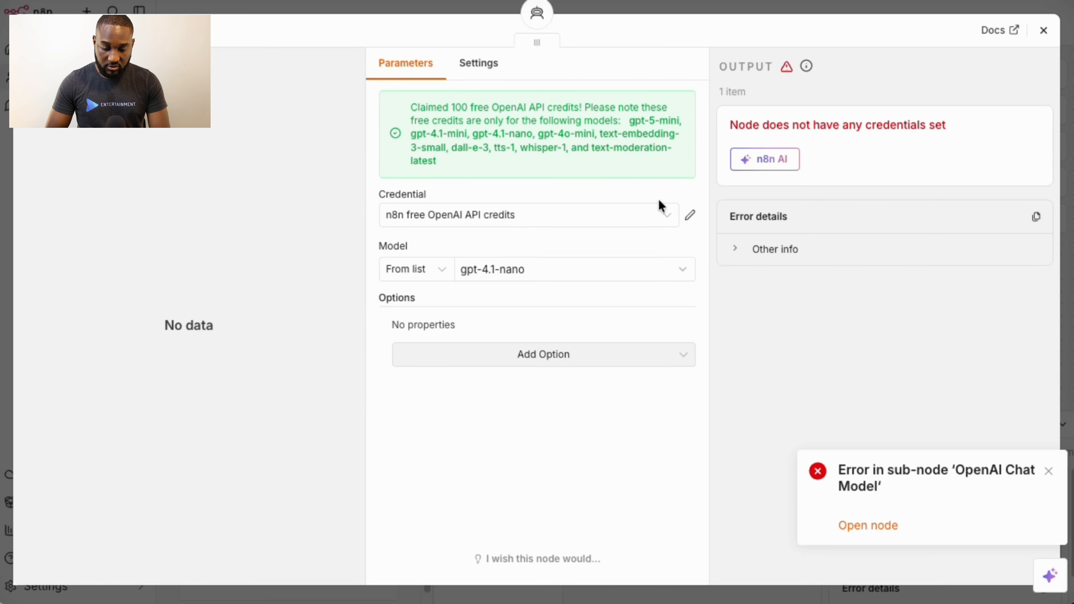
Step: Keep "n8n free OpenAI API credits" as the OpenAI Chat Model's credential, dismiss the error notification and close the node
left_click(664, 217)
left_click(571, 259)
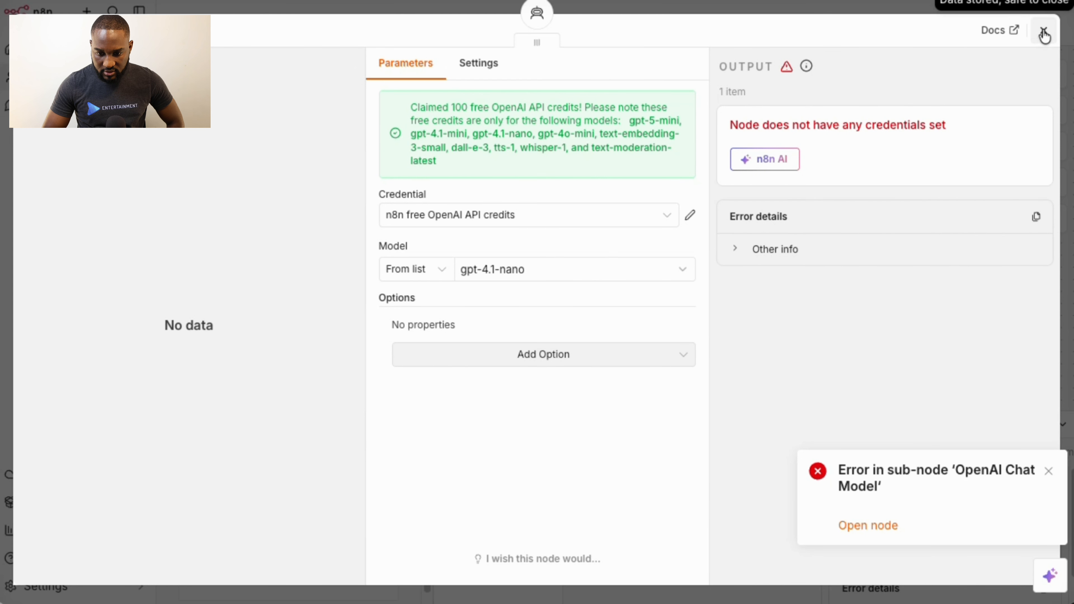
left_click(1044, 32)
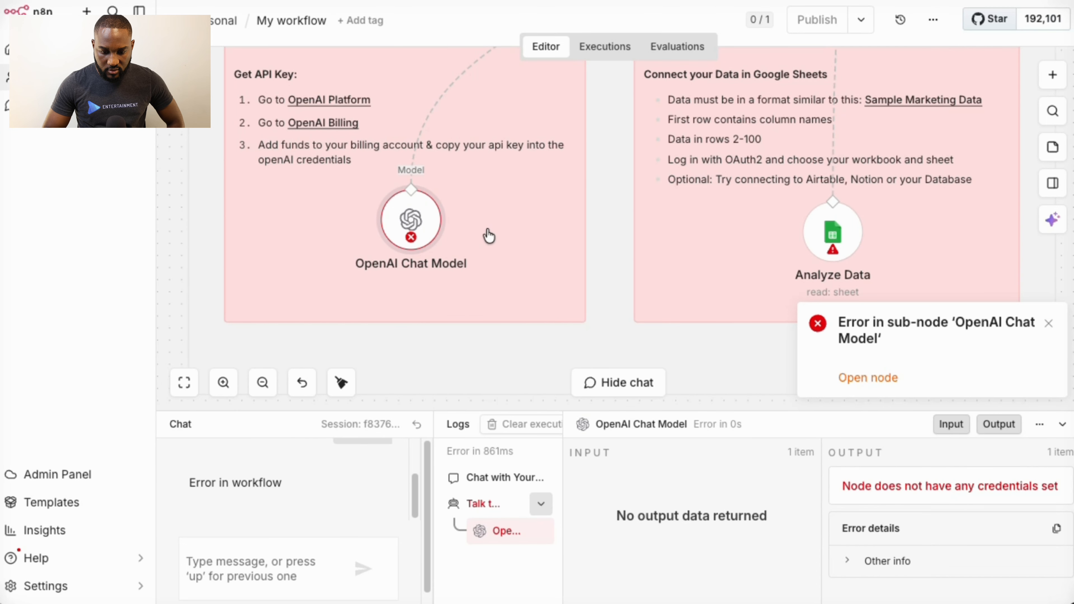
double_click(416, 227)
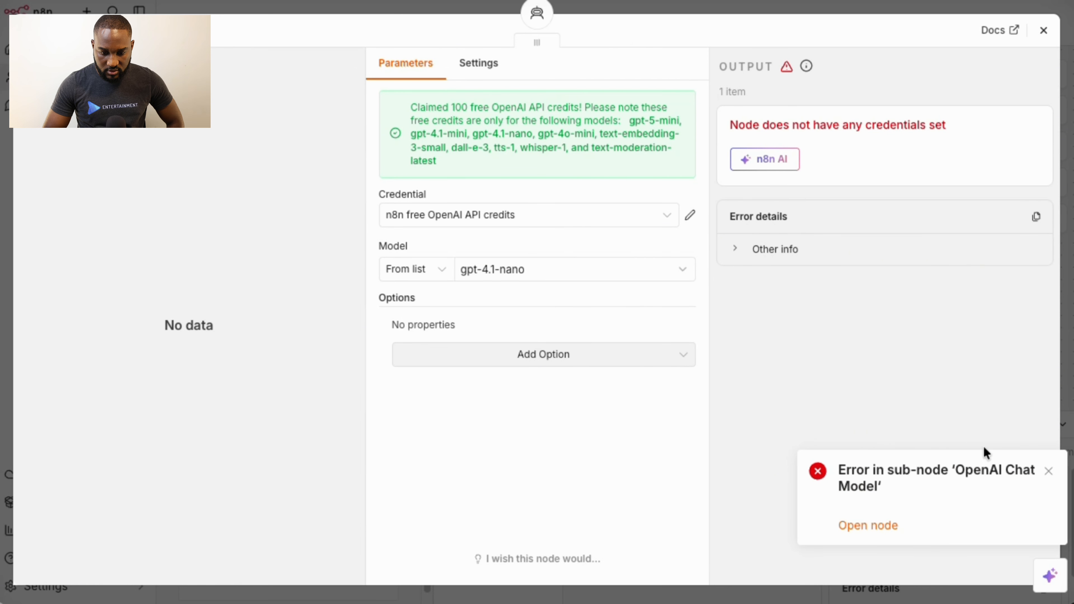
left_click(1050, 473)
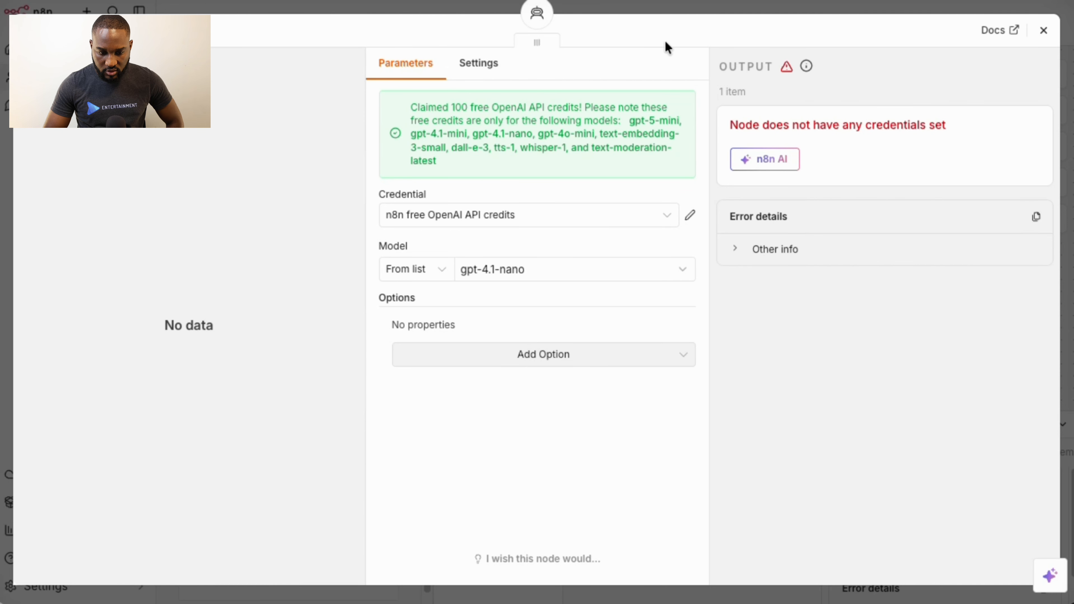
left_click(1044, 31)
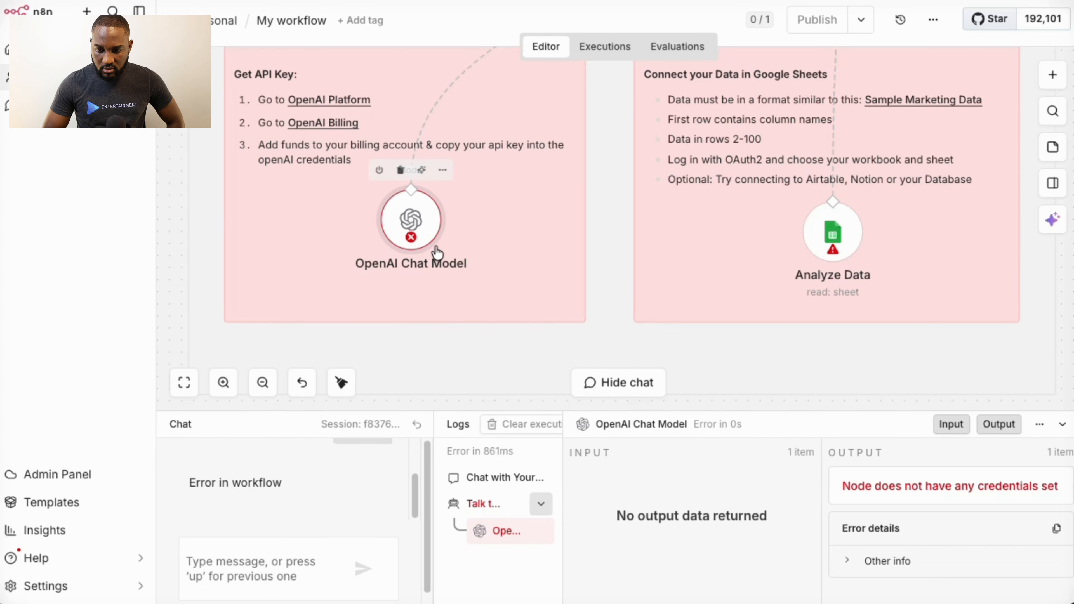
Step: Send the test message "hello" in the workflow chat and review the executed nodes on the canvas and in the logs
left_click(263, 568)
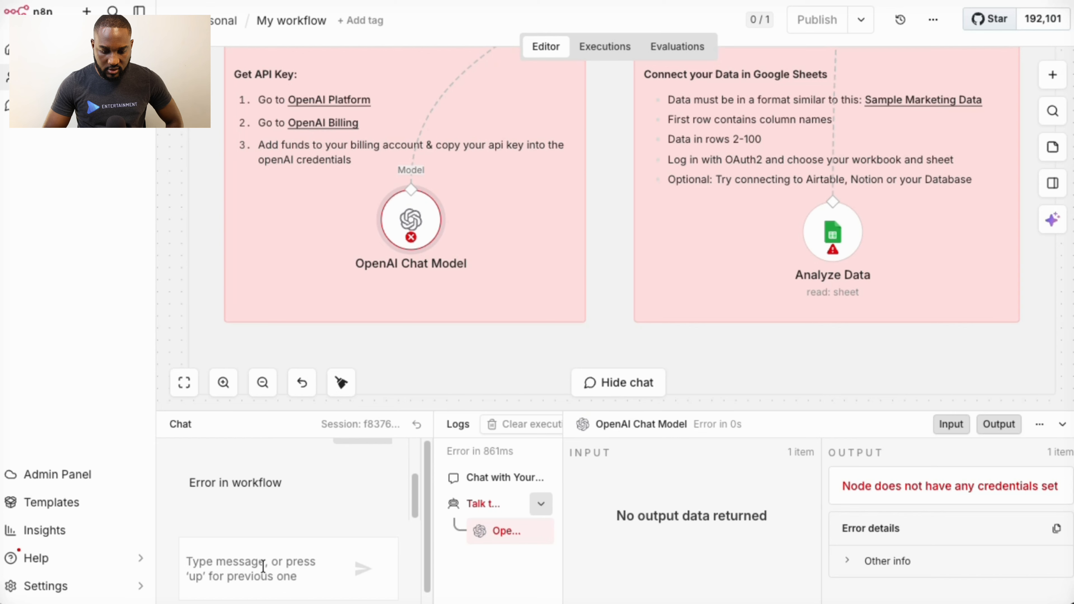
type("hello")
key("Return")
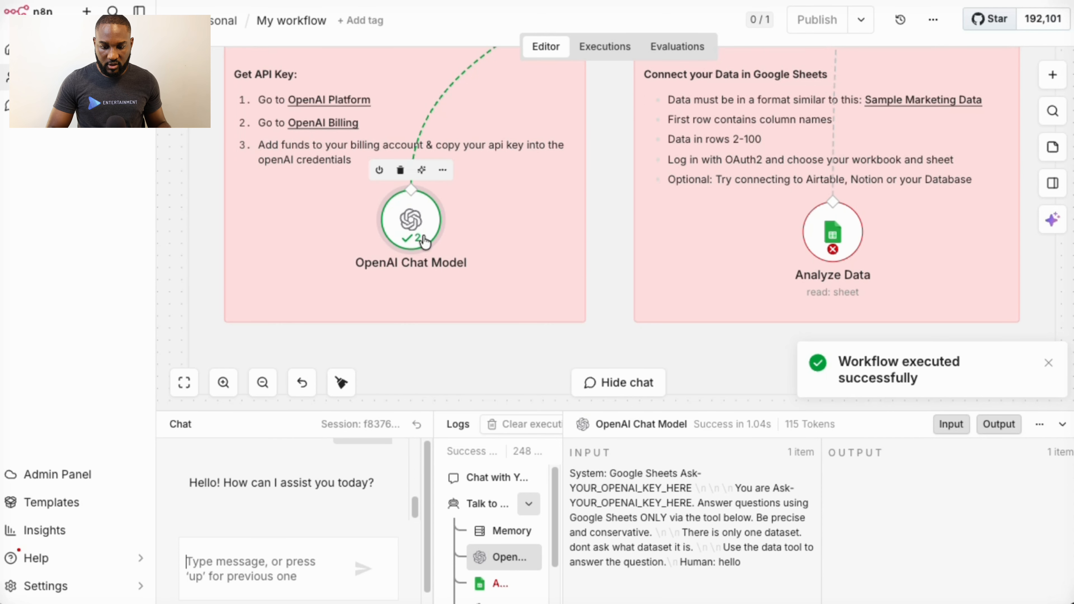
scroll(424, 242, "up", 2)
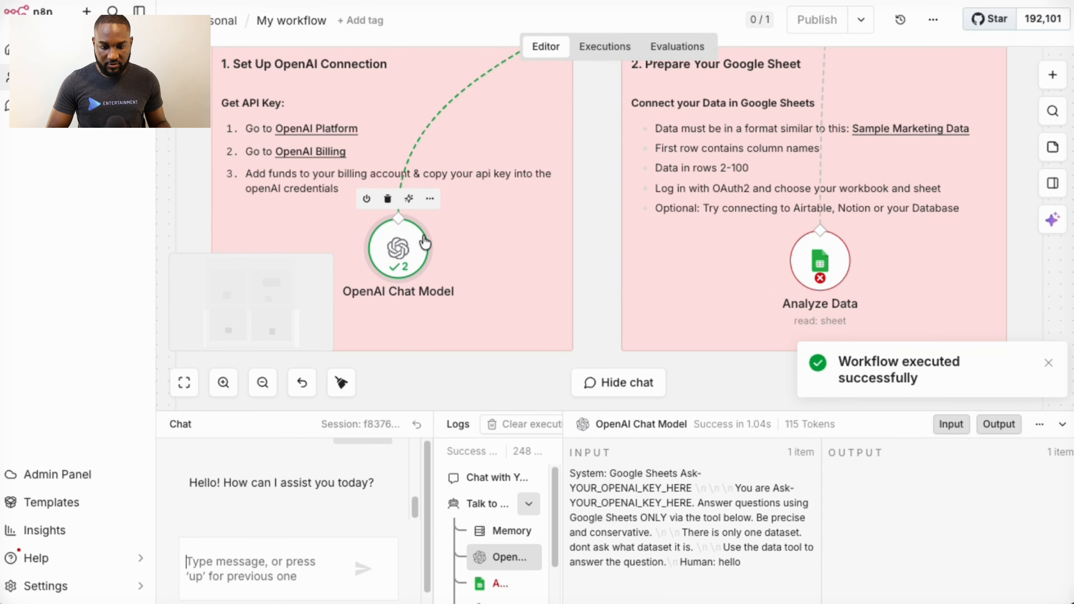
scroll(474, 234, "down", 3)
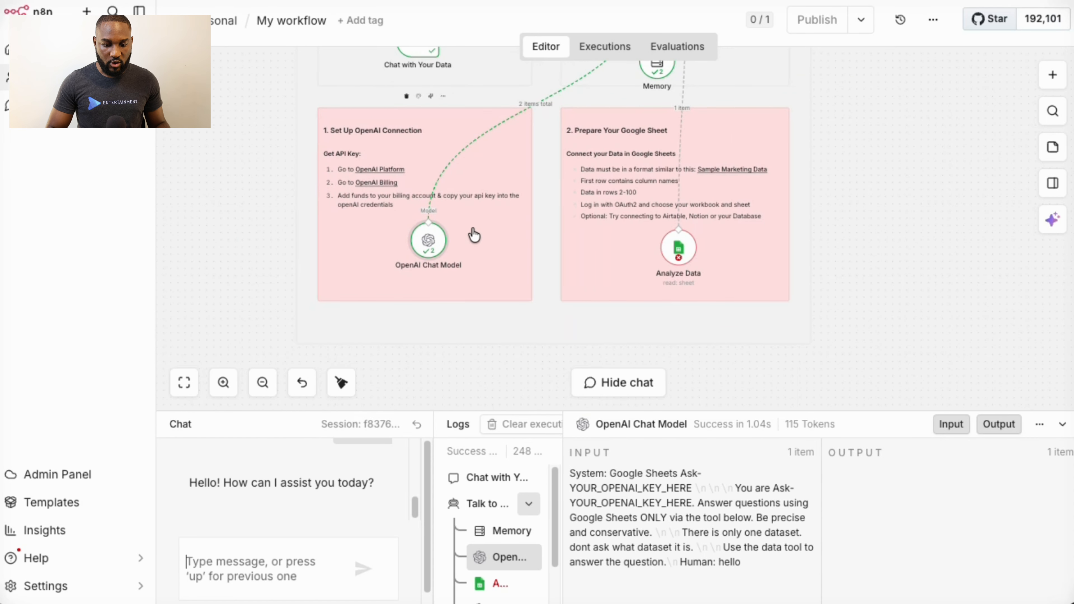
scroll(504, 173, "up", 2)
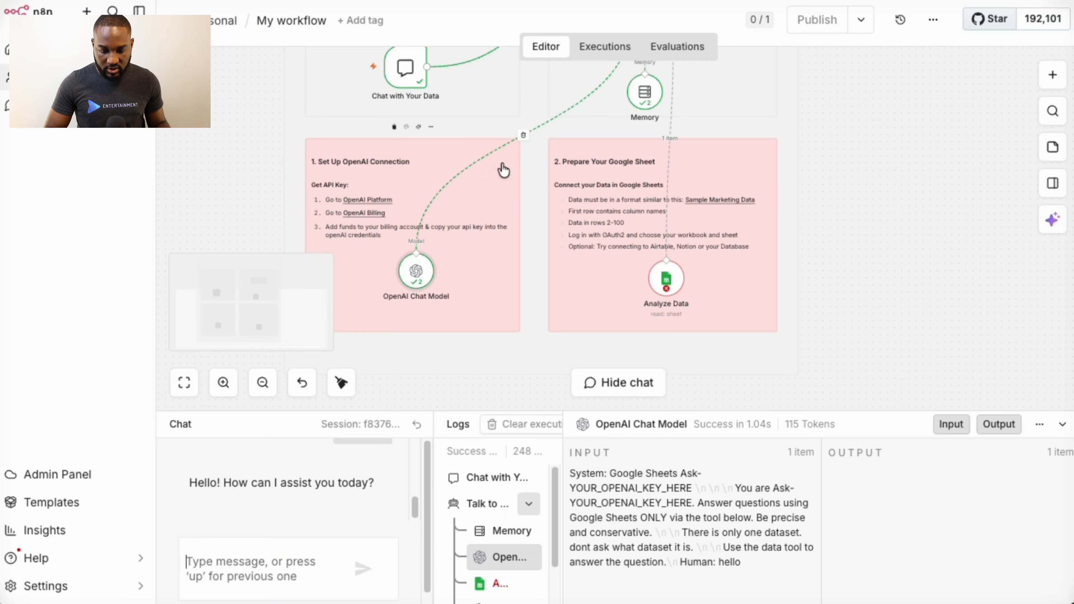
scroll(503, 170, "up", 2)
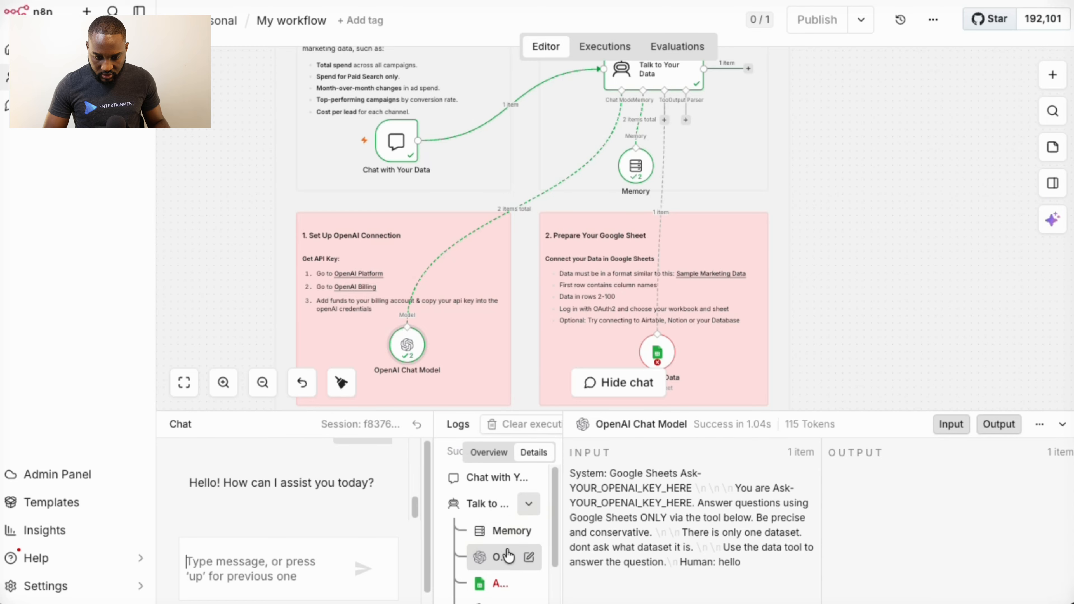
scroll(508, 556, "down", 2)
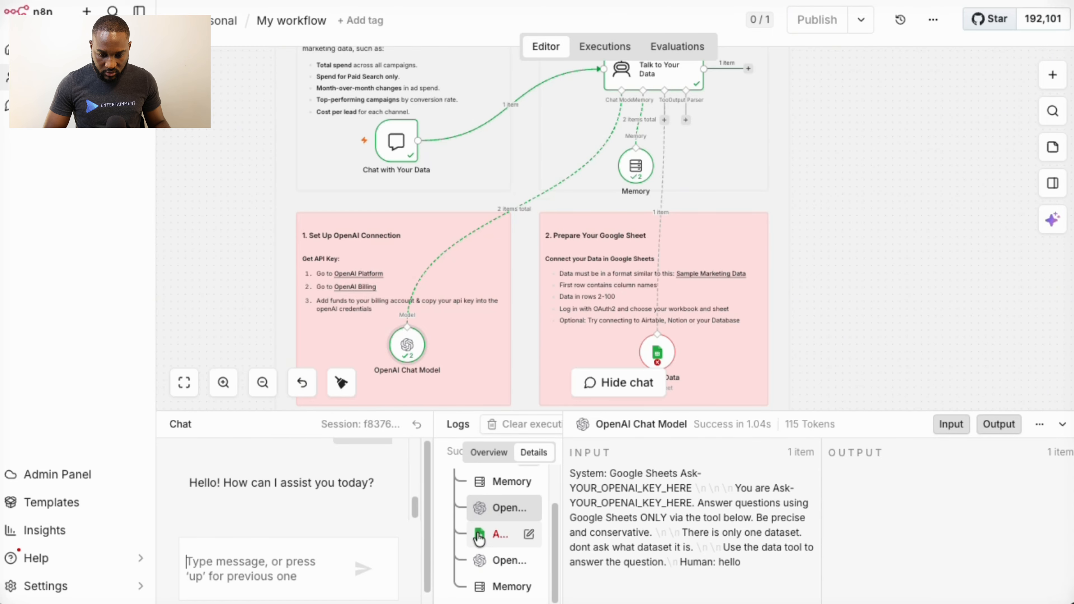
Step: Open the Sample Marketing Data spreadsheet linked in the Google Sheet setup note, examine its columns and rows, and return to the workflow
scroll(694, 309, "up", 5)
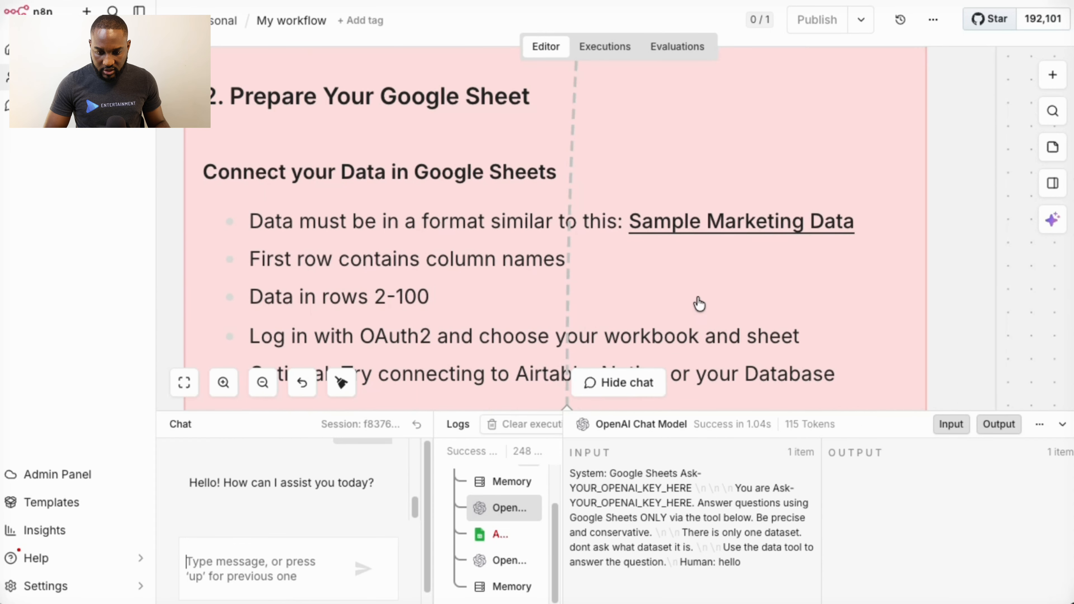
left_click(696, 229)
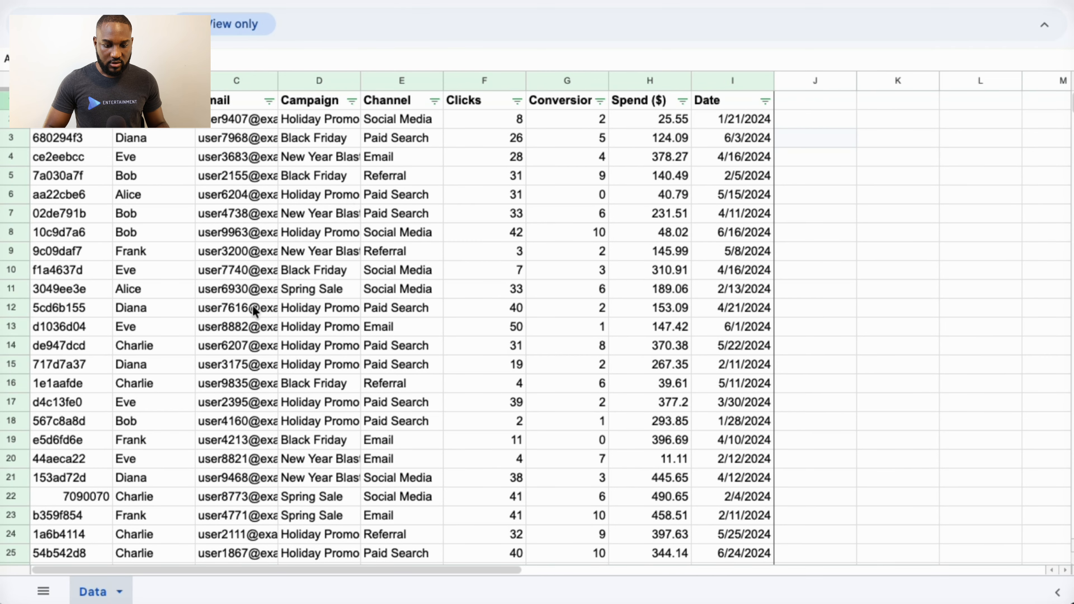
scroll(266, 328, "down", 15)
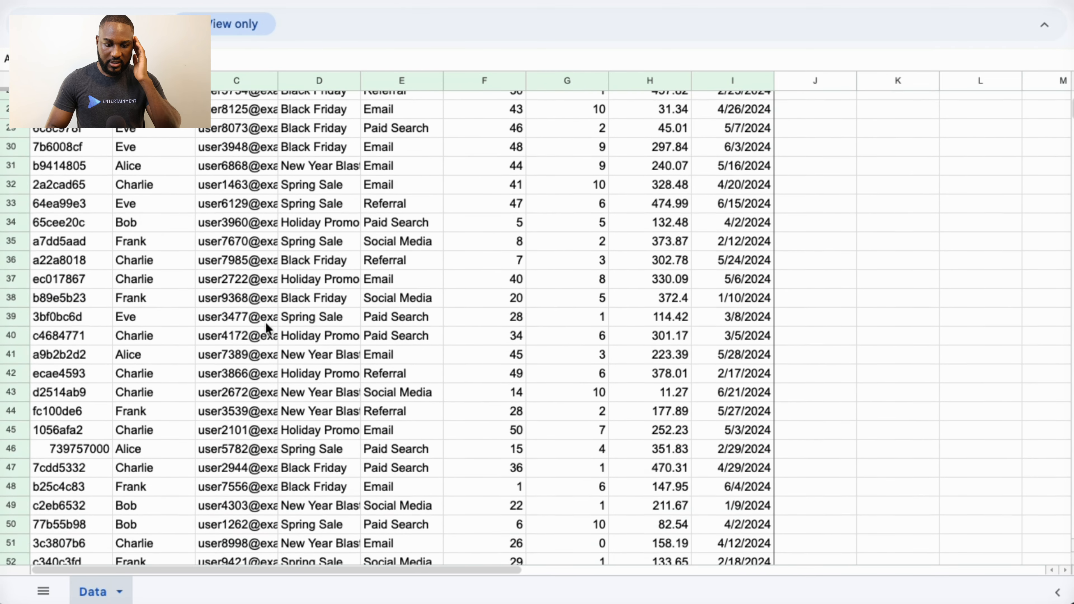
scroll(266, 328, "up", 8)
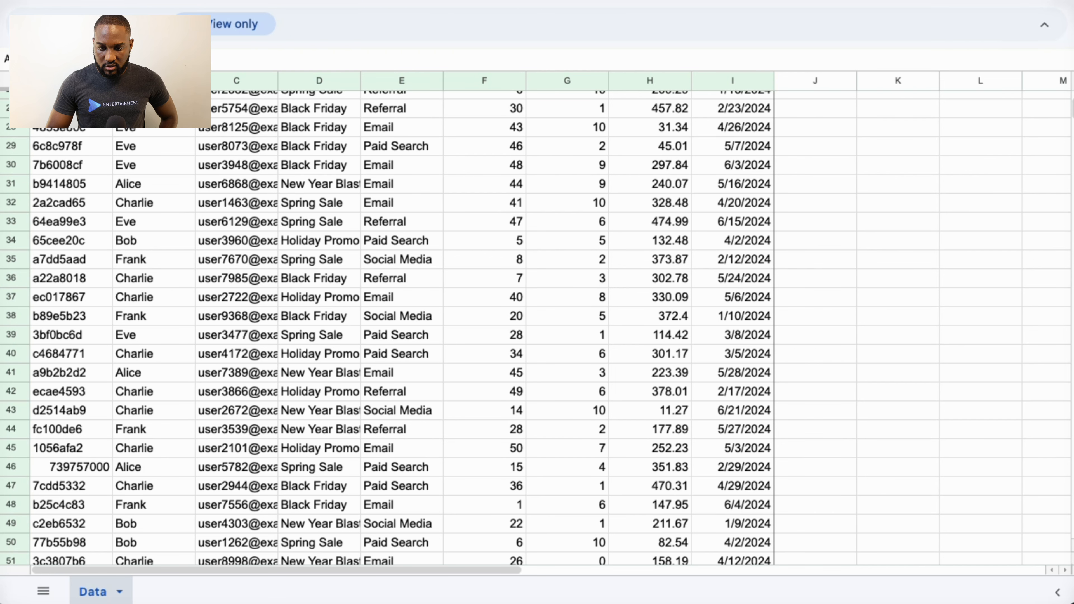
left_click(617, 1)
Step: Open the Analyze Data Google Sheets node and start signing in with the Google account for its credential
scroll(547, 307, "down", 3)
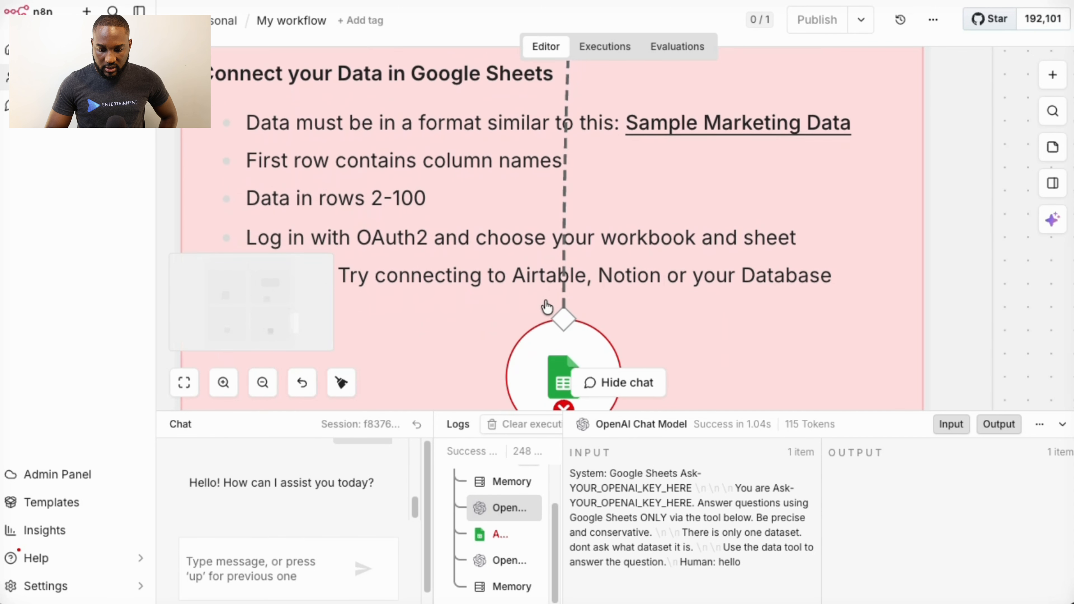
scroll(547, 307, "down", 3)
double_click(578, 300)
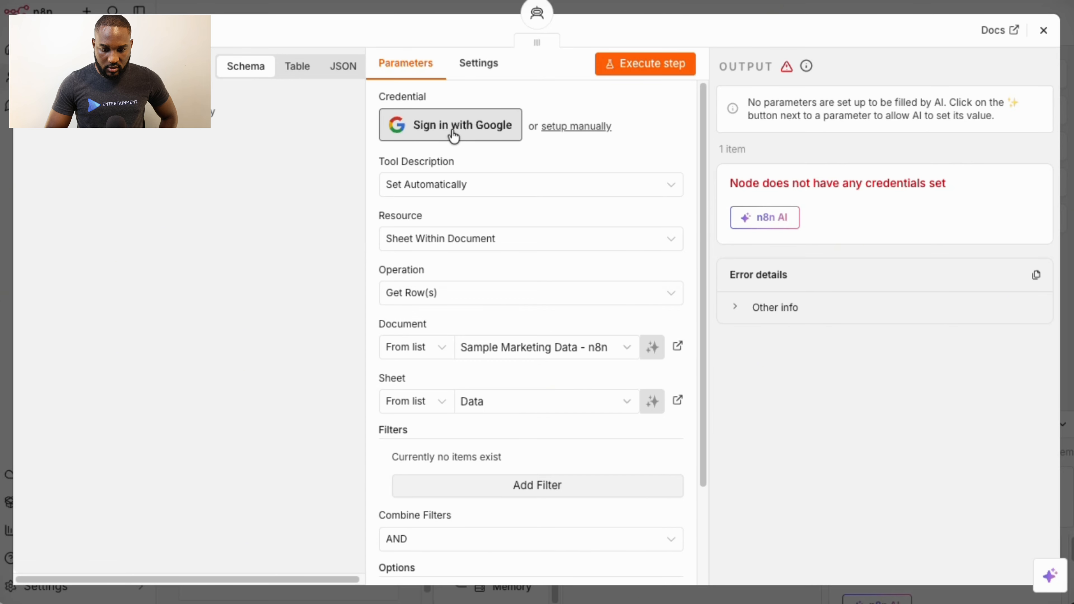
left_click(627, 349)
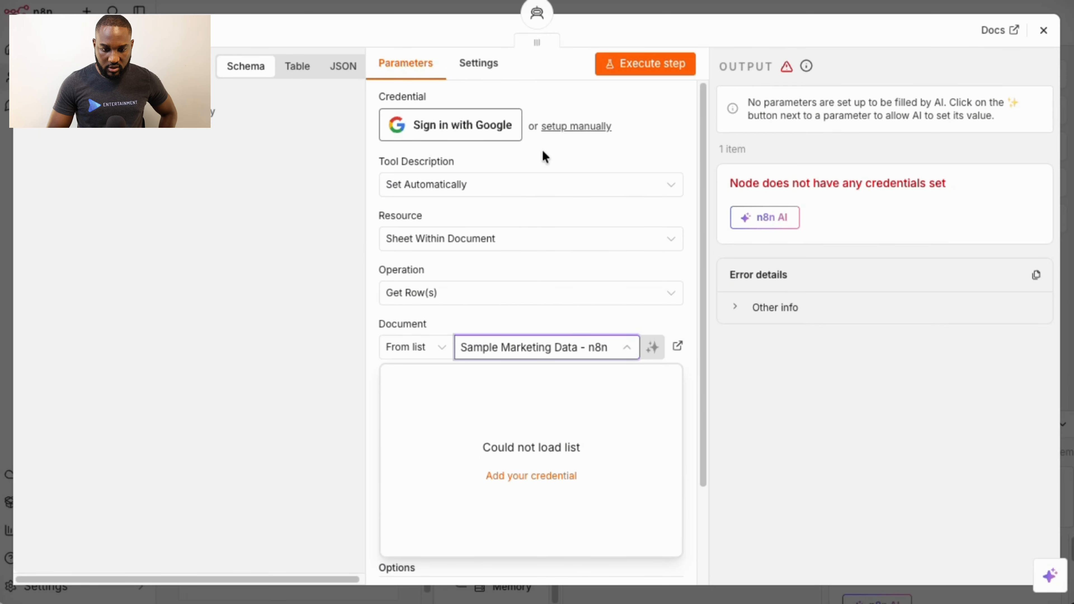
left_click(471, 135)
left_click(471, 135)
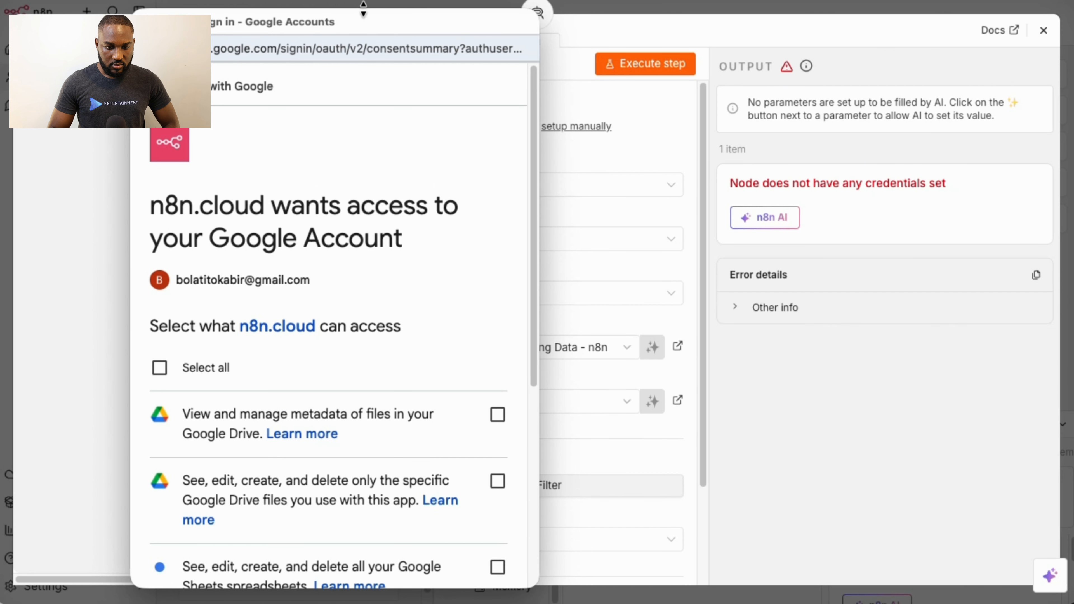
Step: Grant n8n.cloud all the requested Google Drive and Google Sheets permissions and continue to finish connecting the account
left_click_drag(364, 10, 371, 32)
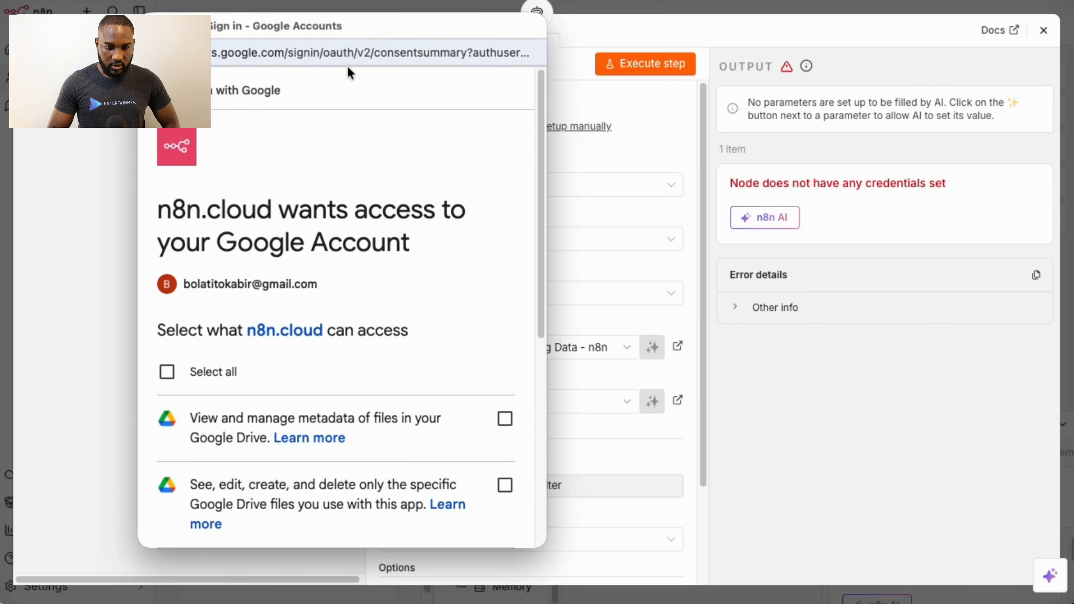
left_click(166, 372)
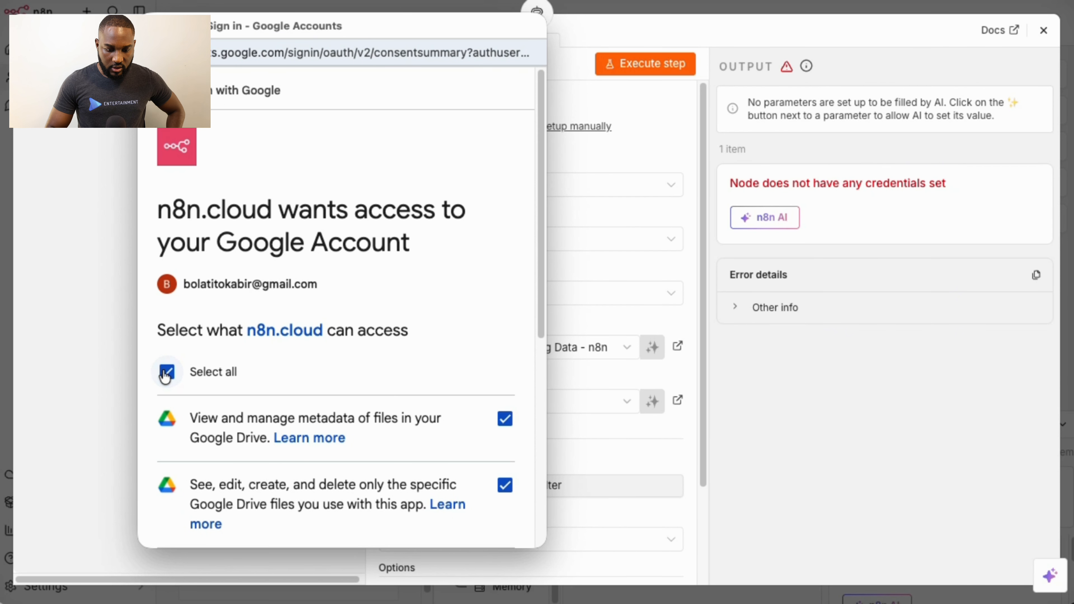
scroll(166, 375, "down", 10)
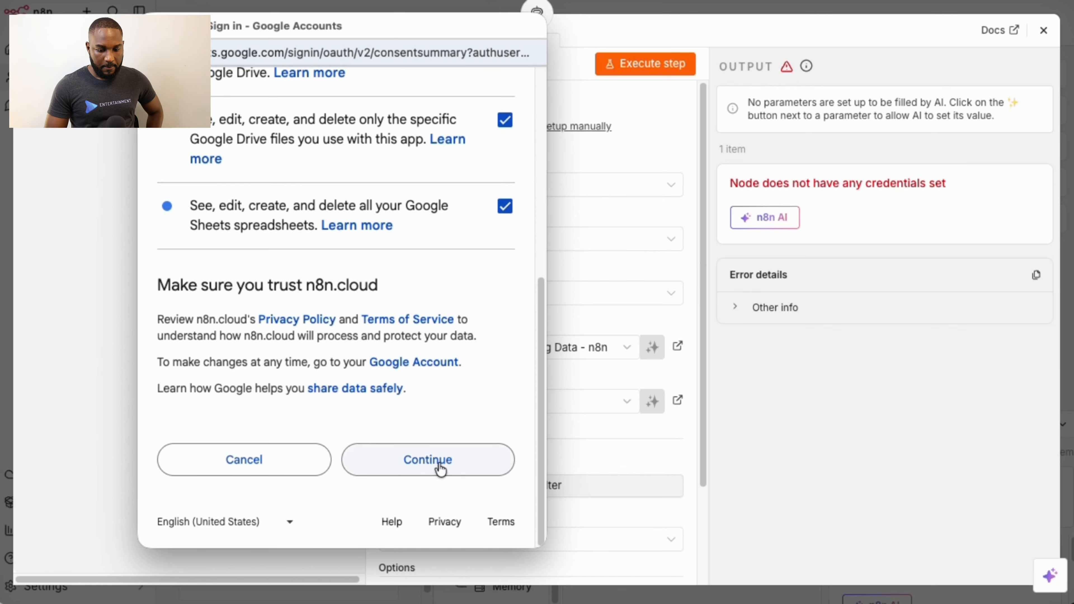
left_click(440, 468)
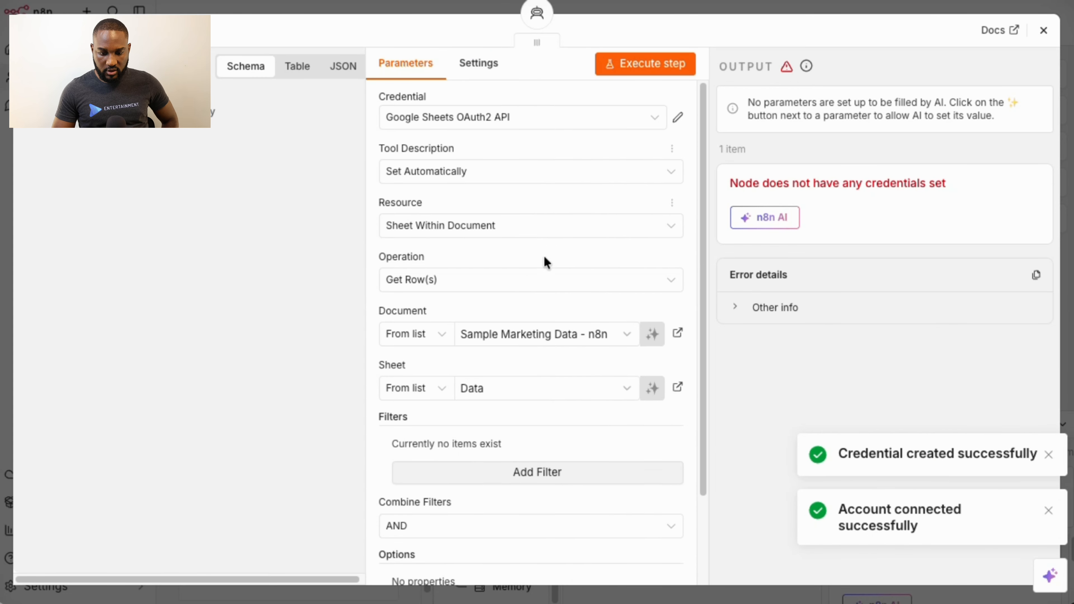
Step: Choose the document "Sample Marketing Data - n8n" and the sheet "Data" in the Analyze Data node, review its parameters and close it
left_click(624, 335)
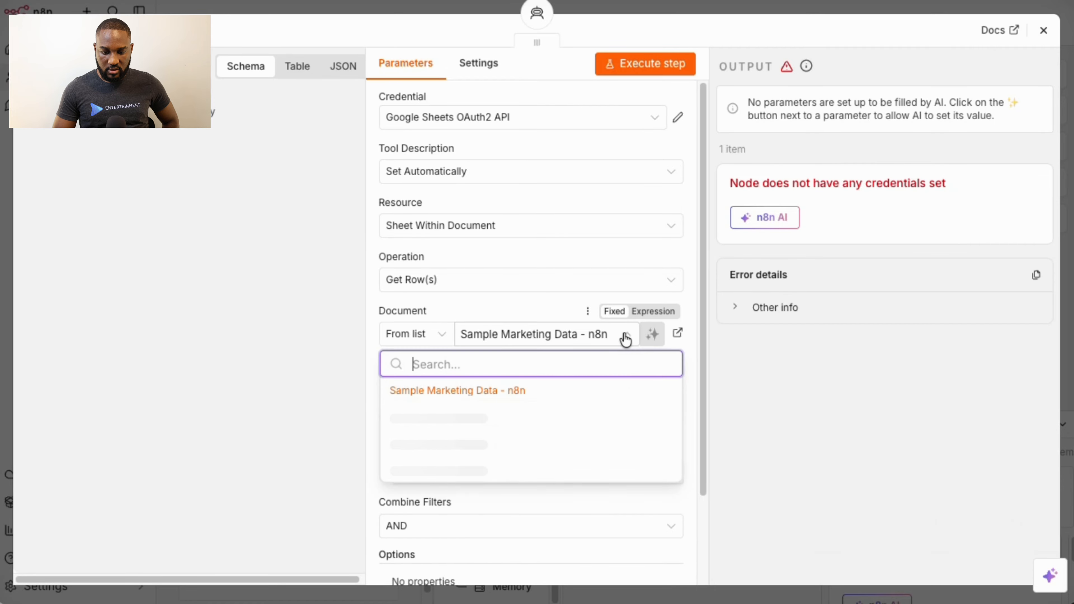
left_click(511, 400)
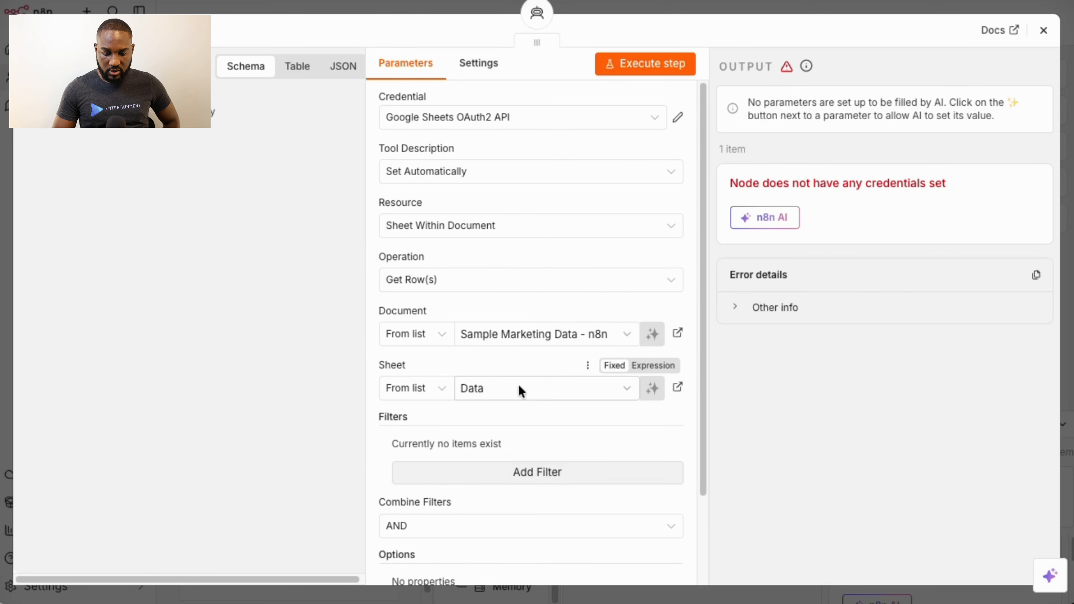
left_click(568, 395)
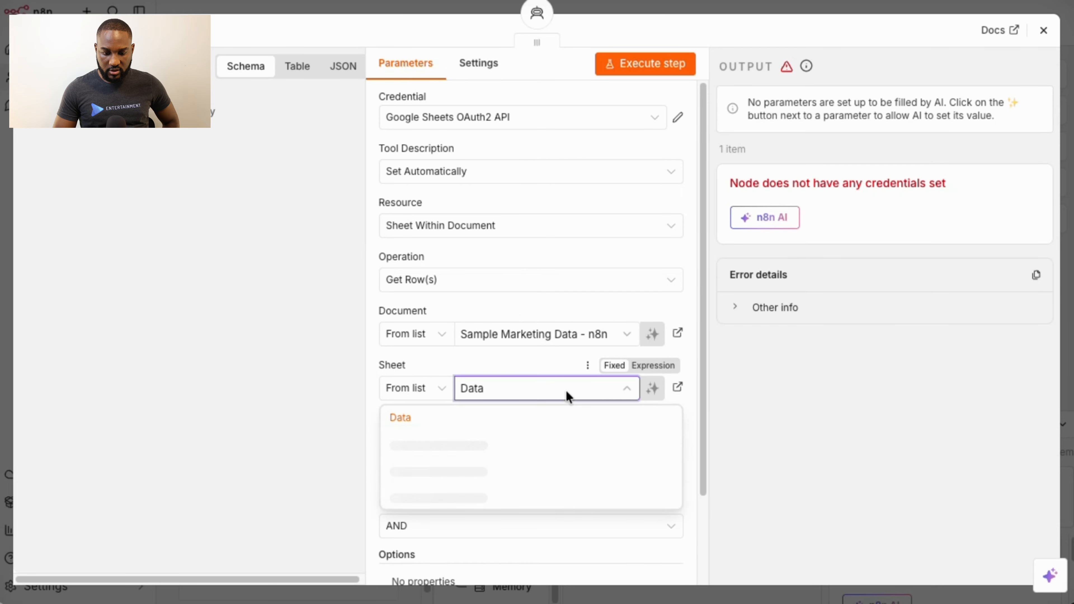
left_click(511, 421)
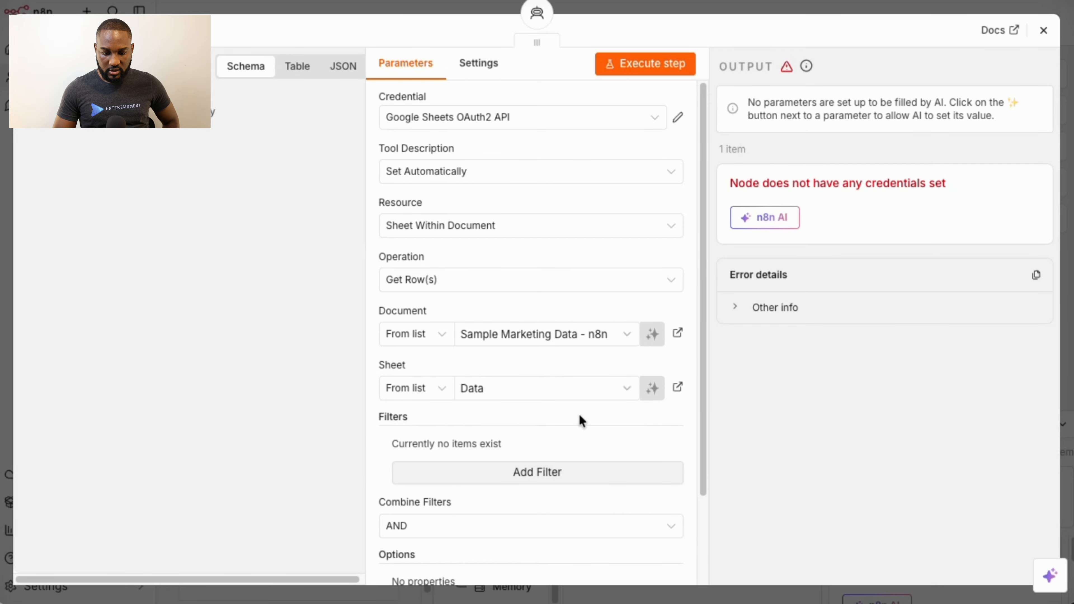
scroll(580, 420, "down", 3)
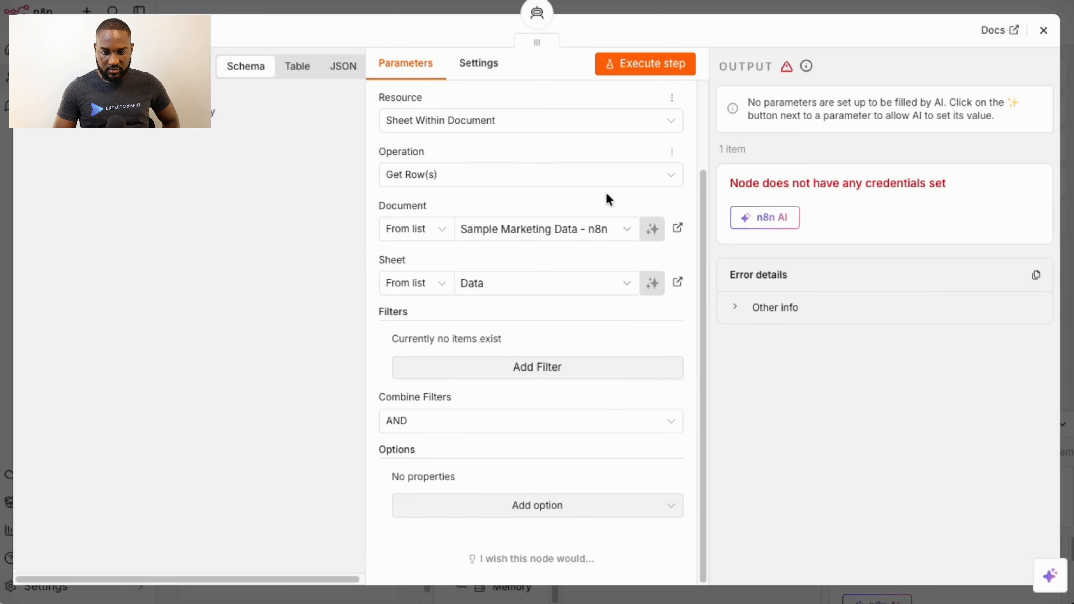
scroll(606, 199, "up", 3)
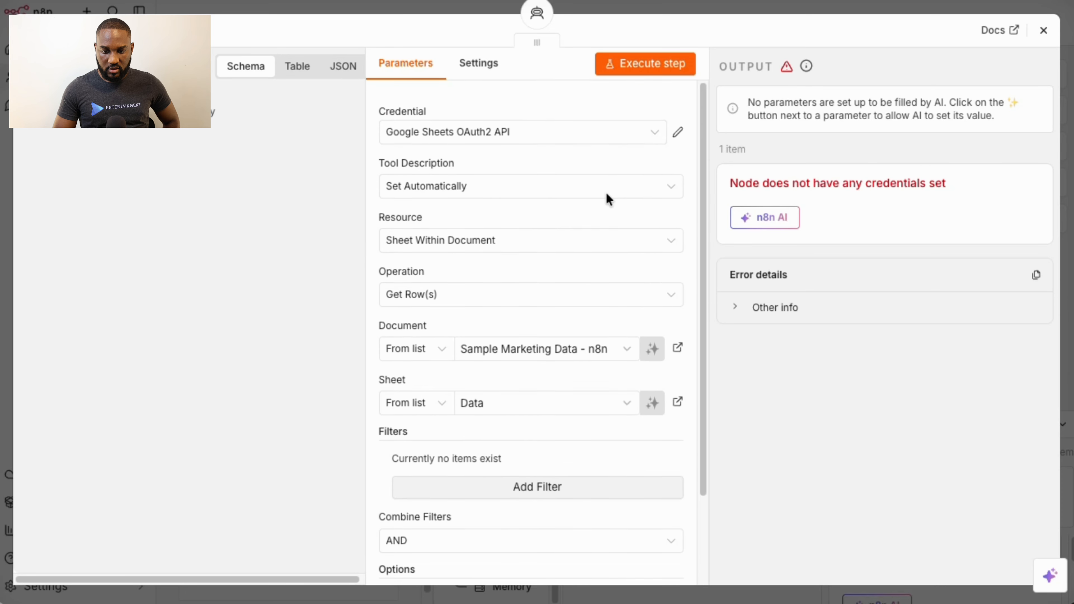
left_click(724, 12)
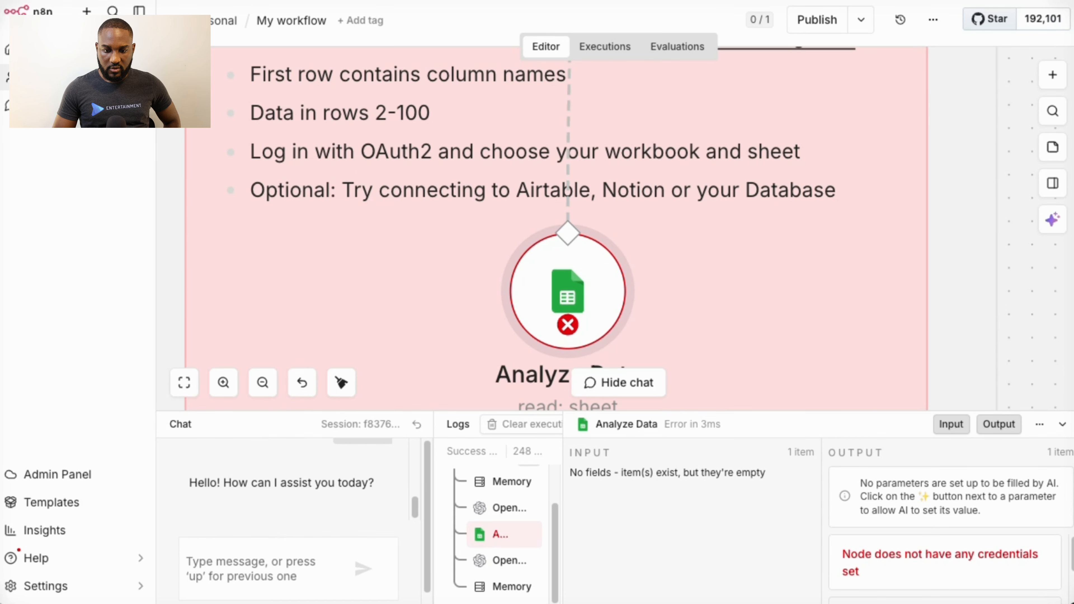
Step: Consult the sample questions beside the Chat with Your Data node and draft the chat message "total spend acorss all campaigns"
scroll(511, 157, "down", 3)
scroll(510, 156, "down", 3)
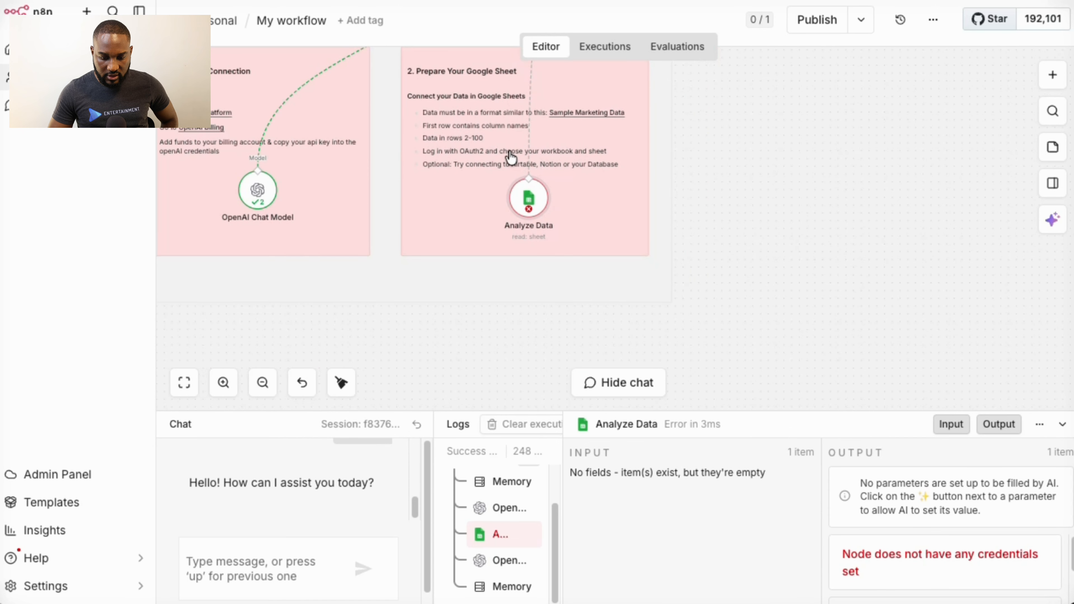
scroll(511, 156, "up", 4)
scroll(511, 156, "up", 3)
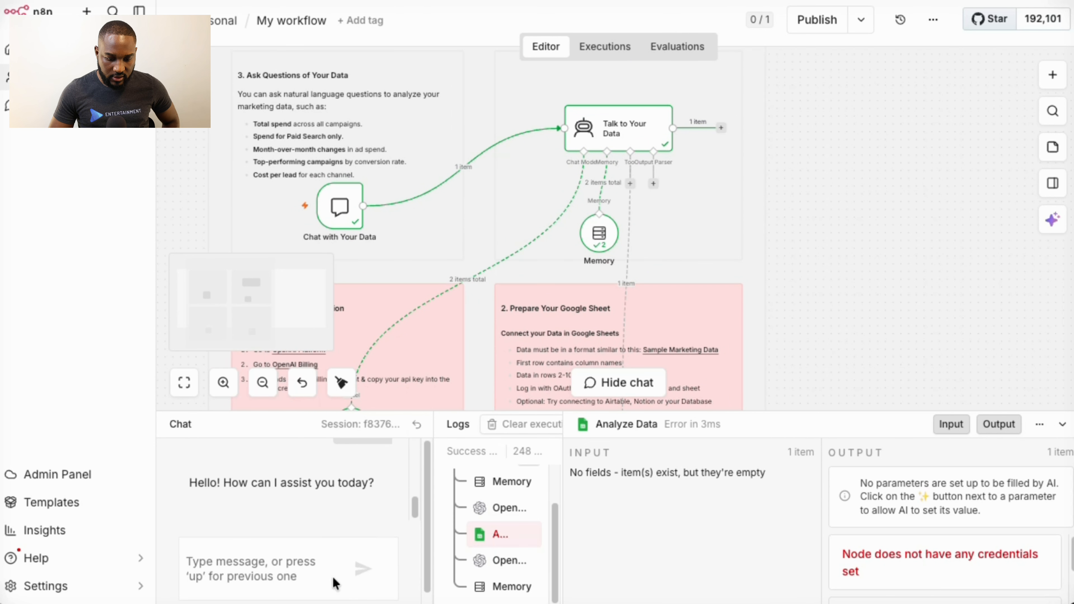
left_click(303, 571)
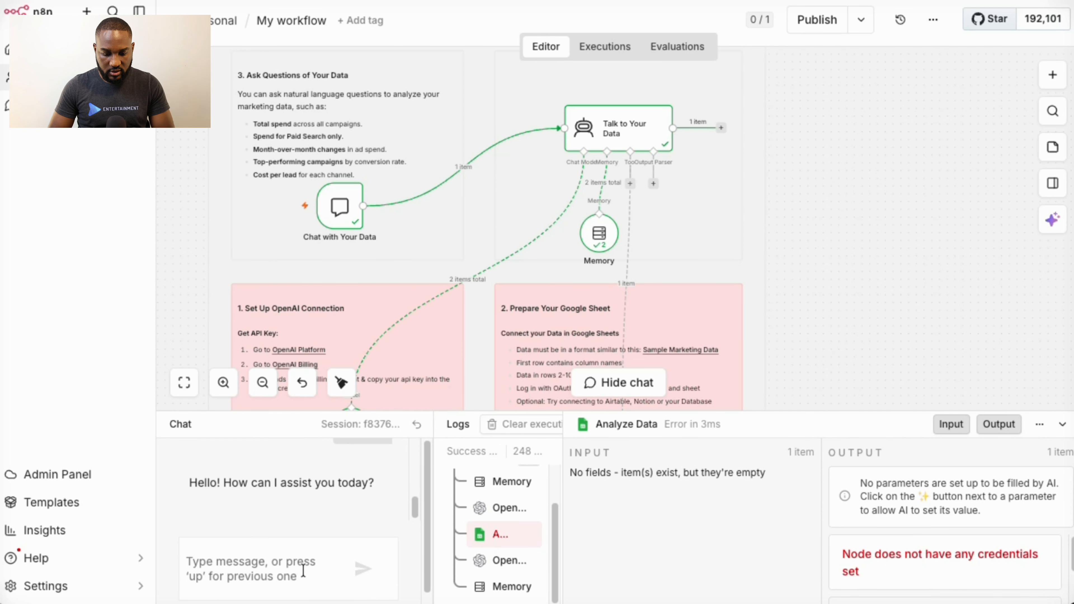
mouse_move(341, 242)
scroll(341, 243, "up", 3)
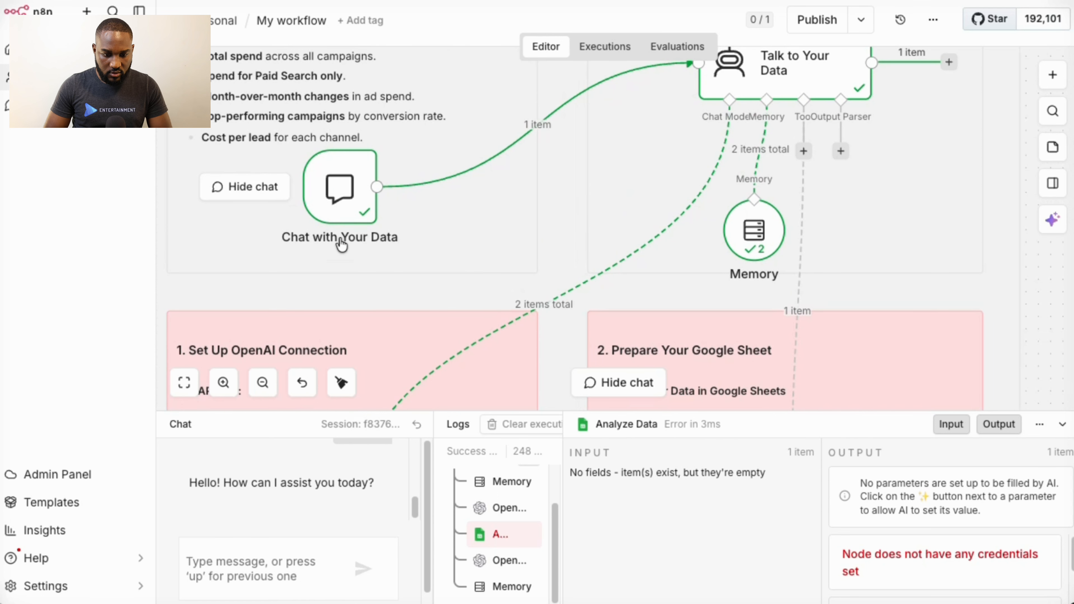
scroll(368, 169, "up", 3)
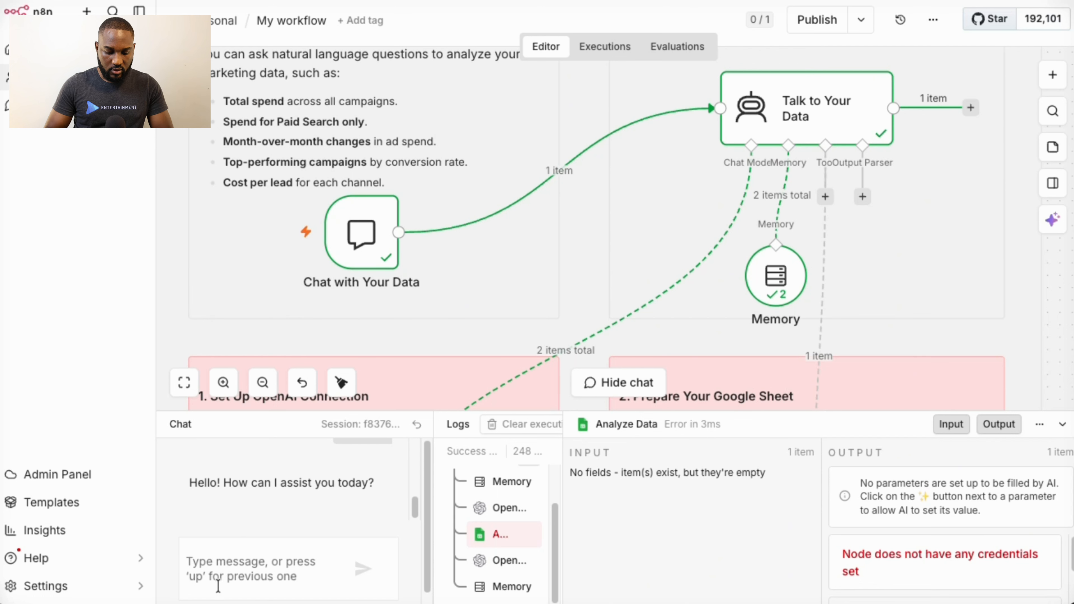
type("total spend a")
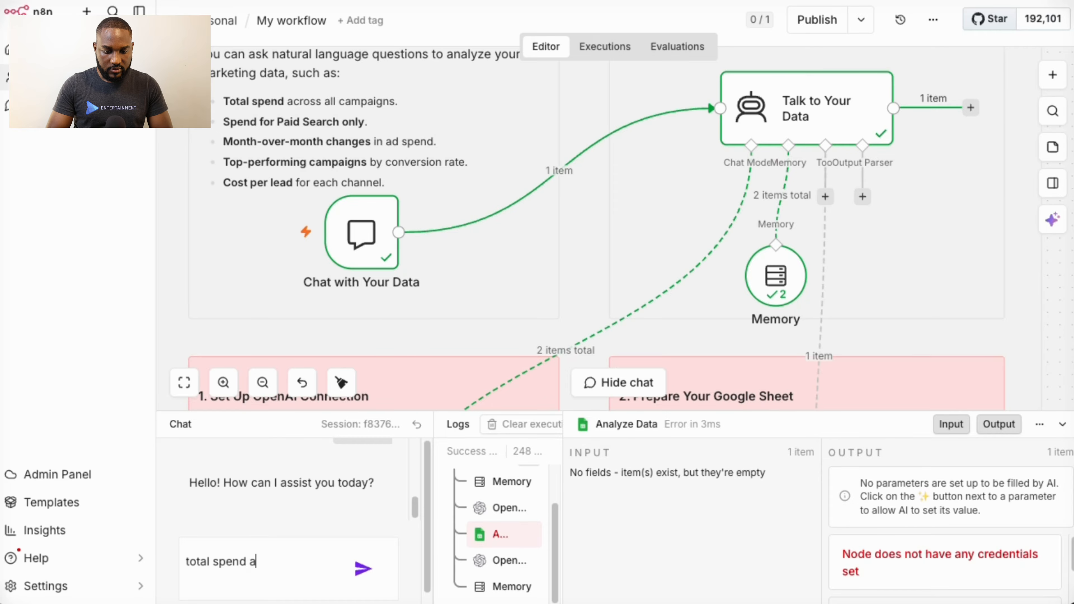
type("corss all cam")
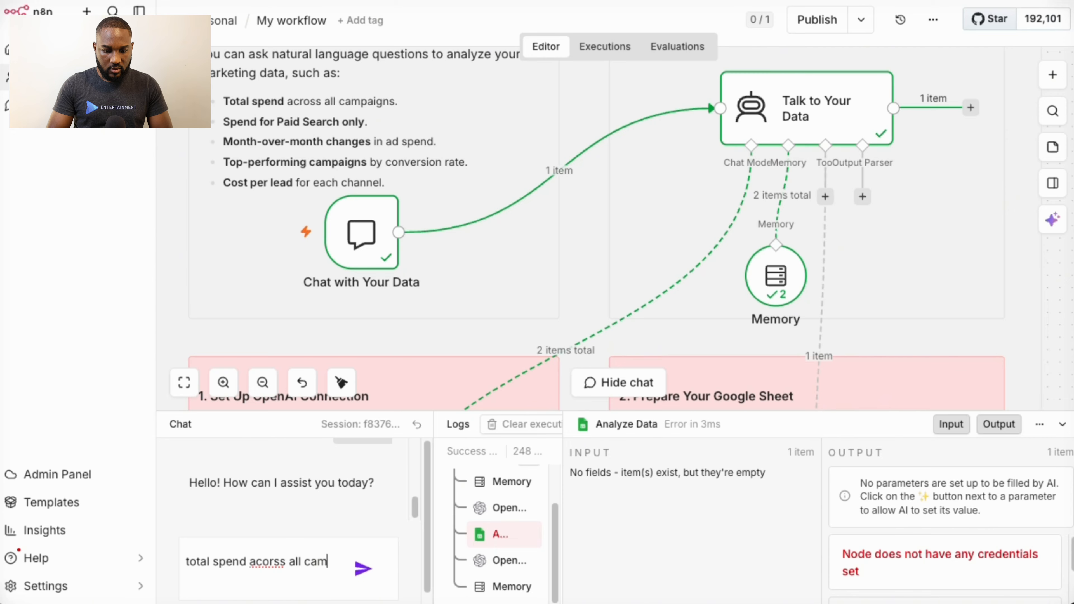
type("p")
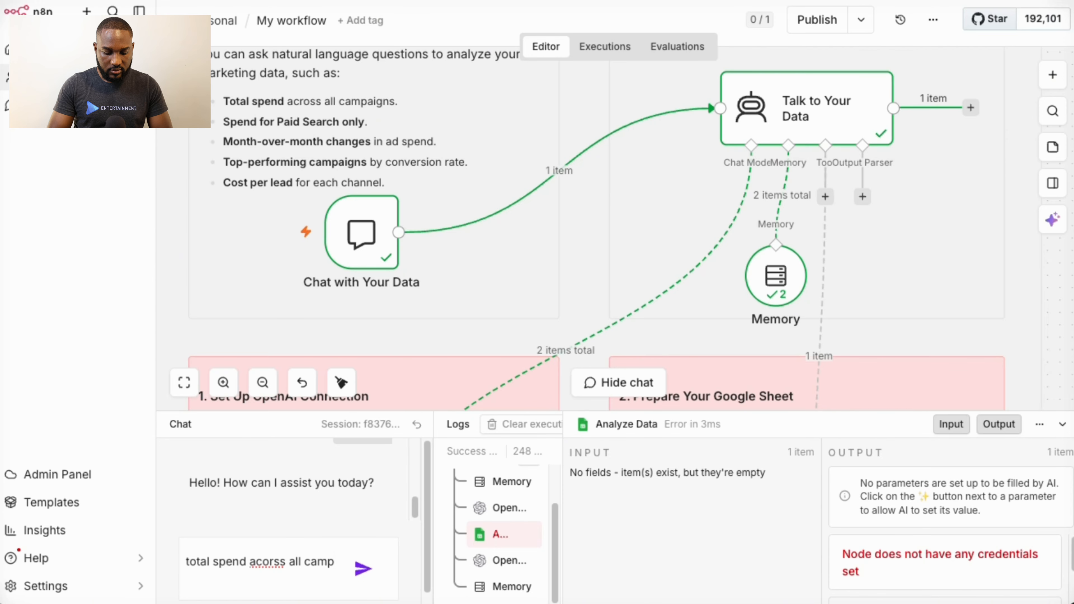
type("aigns")
Step: Reword the drafted chat message to "get me the total spend across all campaigns" and send it
key("Up")
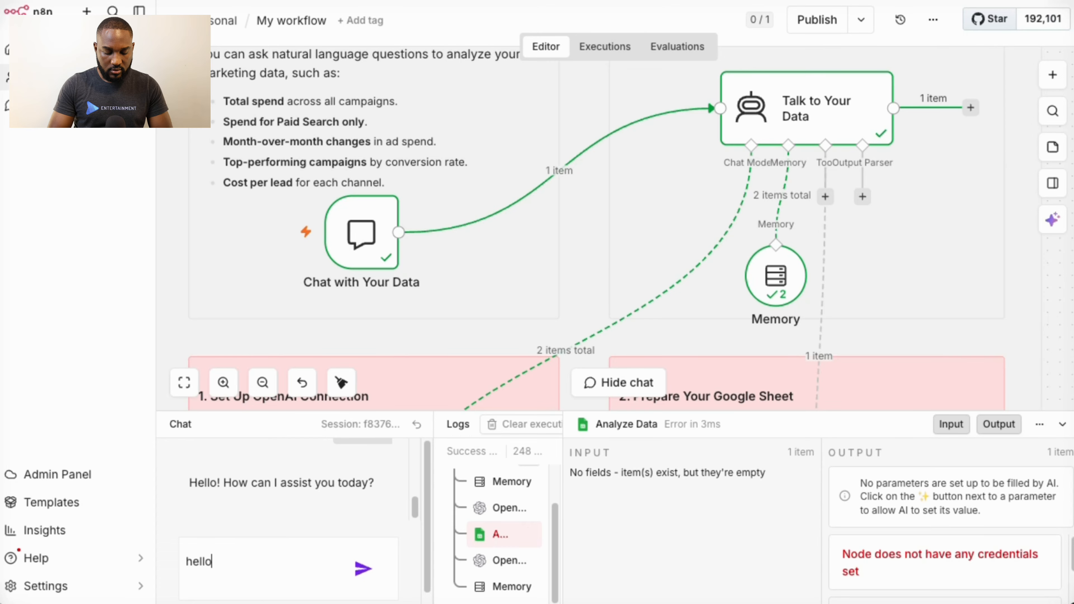
key("Down")
key("Up")
key("Down")
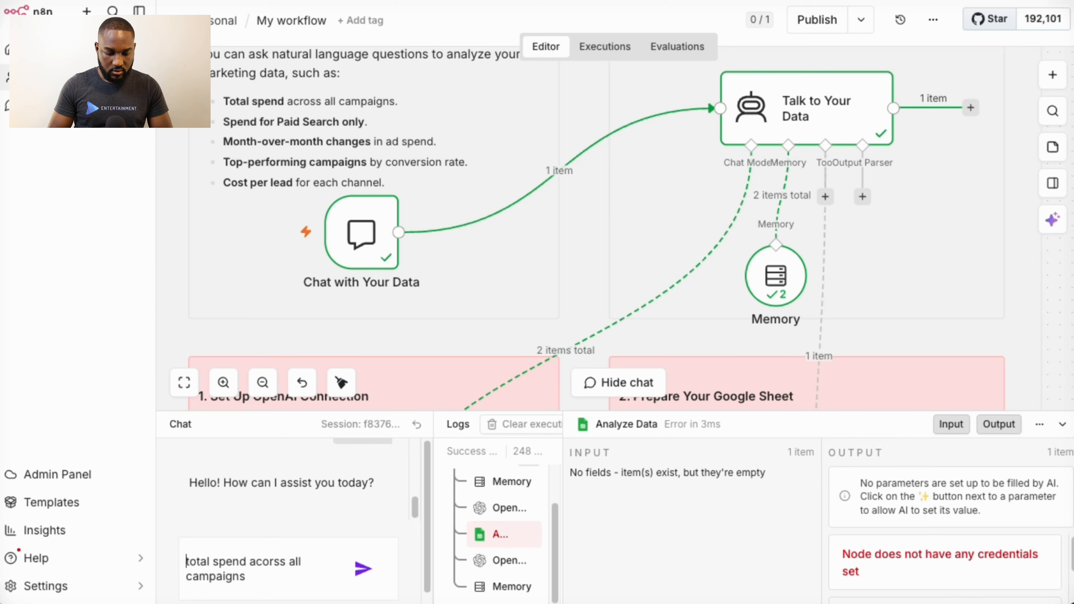
type("get m")
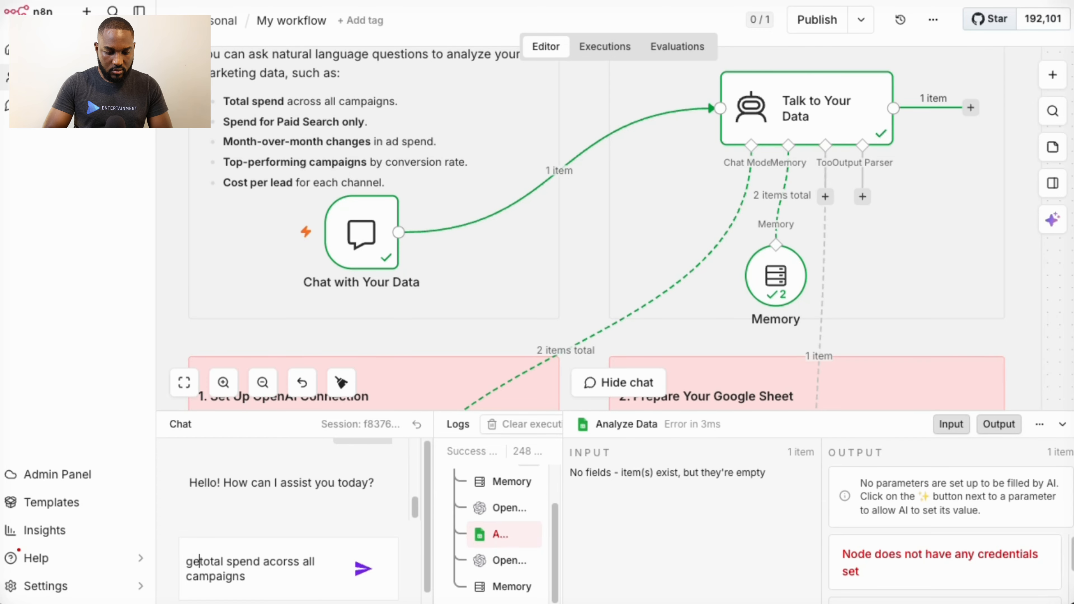
type("e the")
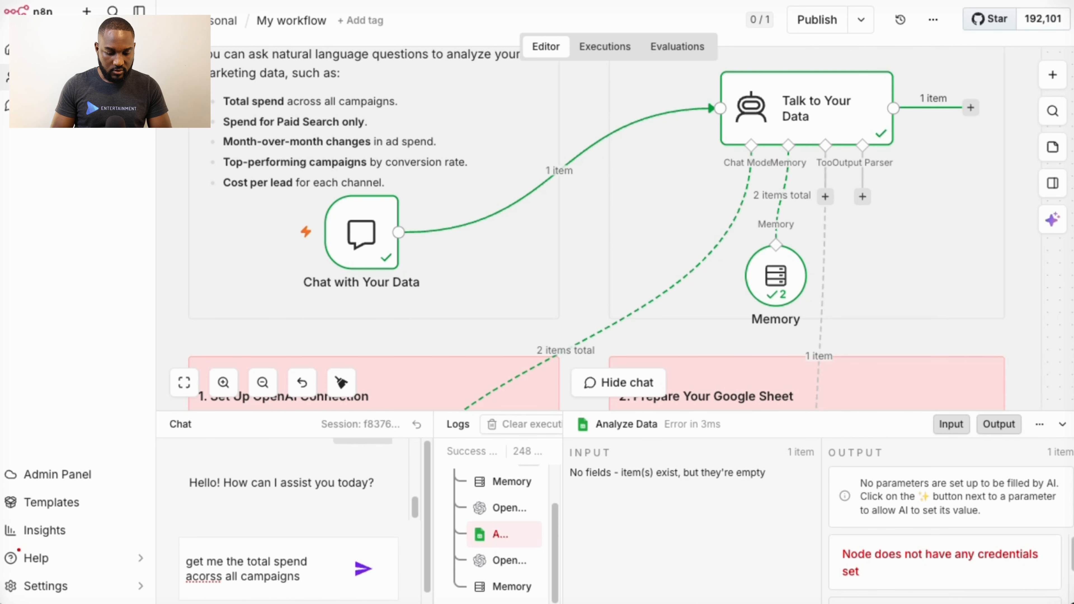
key("ctrl+shift+Right")
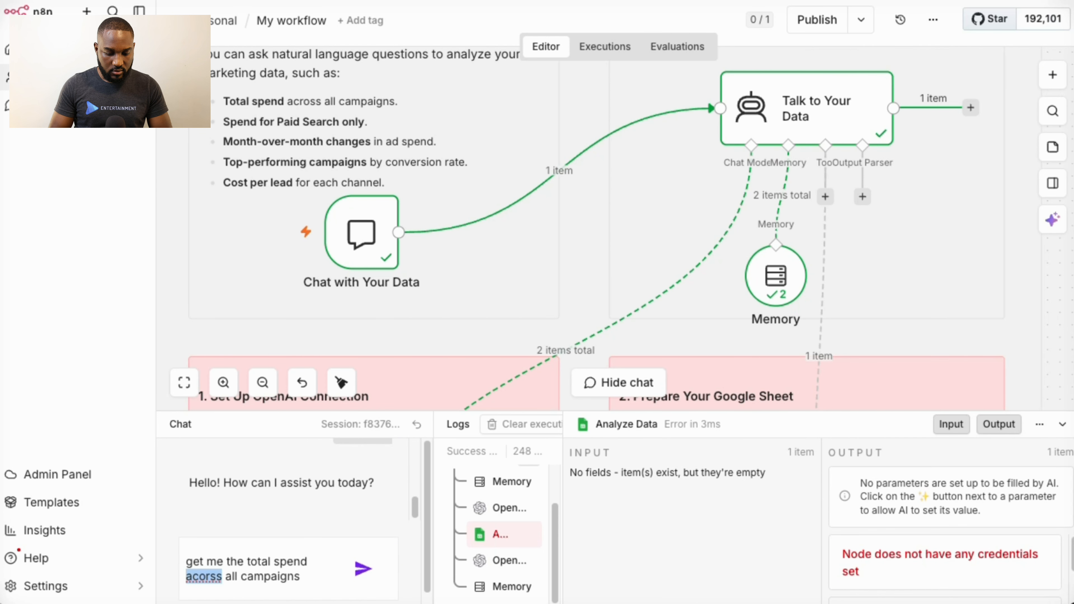
type("across")
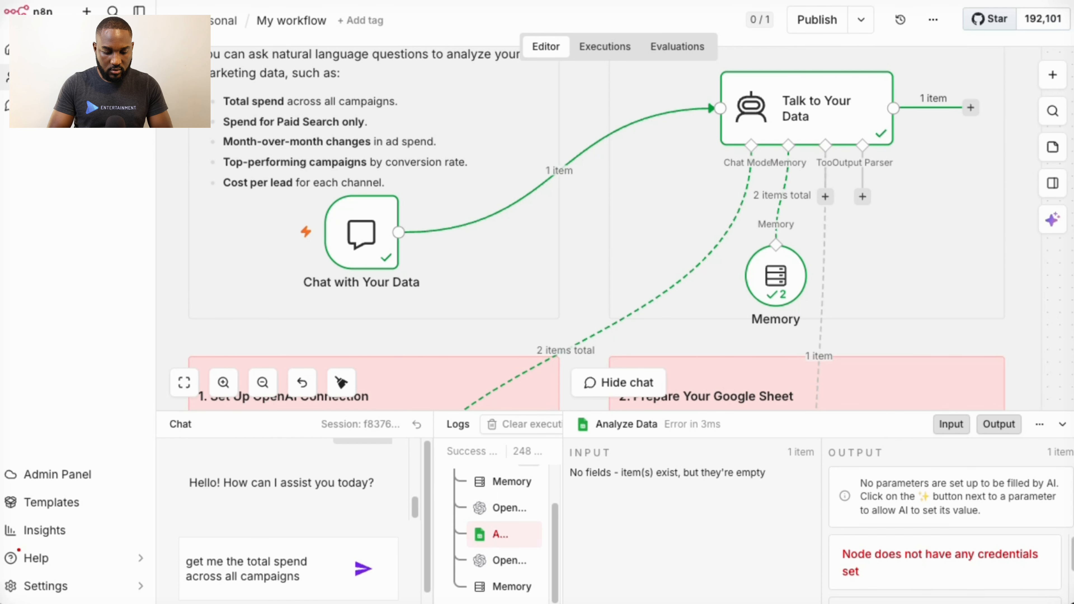
key("Return")
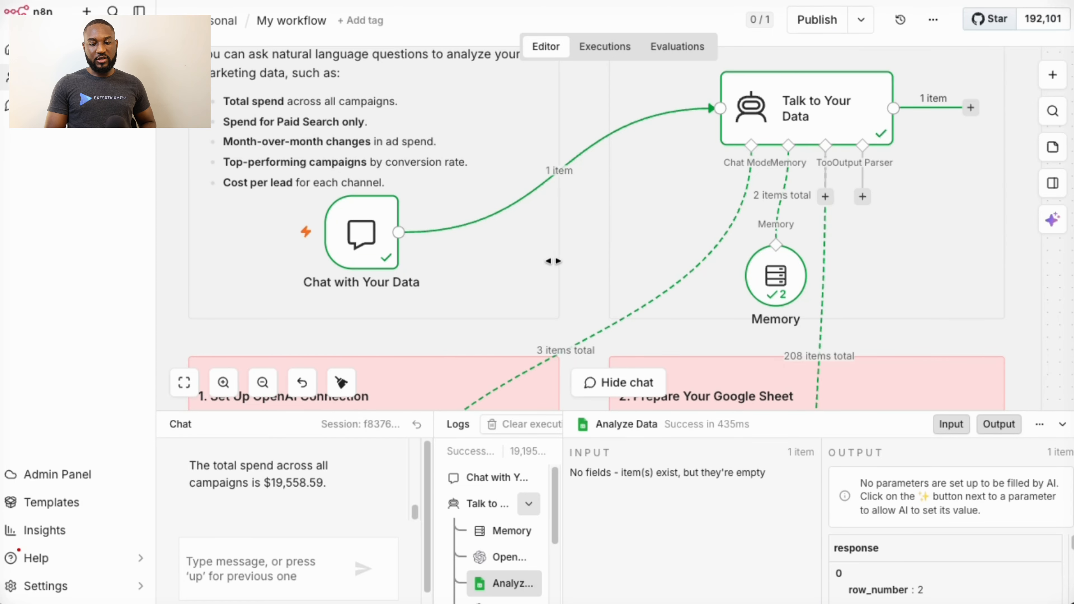
Step: Look through the Sample Marketing Data spreadsheet's rows again and return to the workflow canvas with its sample questions
scroll(553, 261, "down", 5)
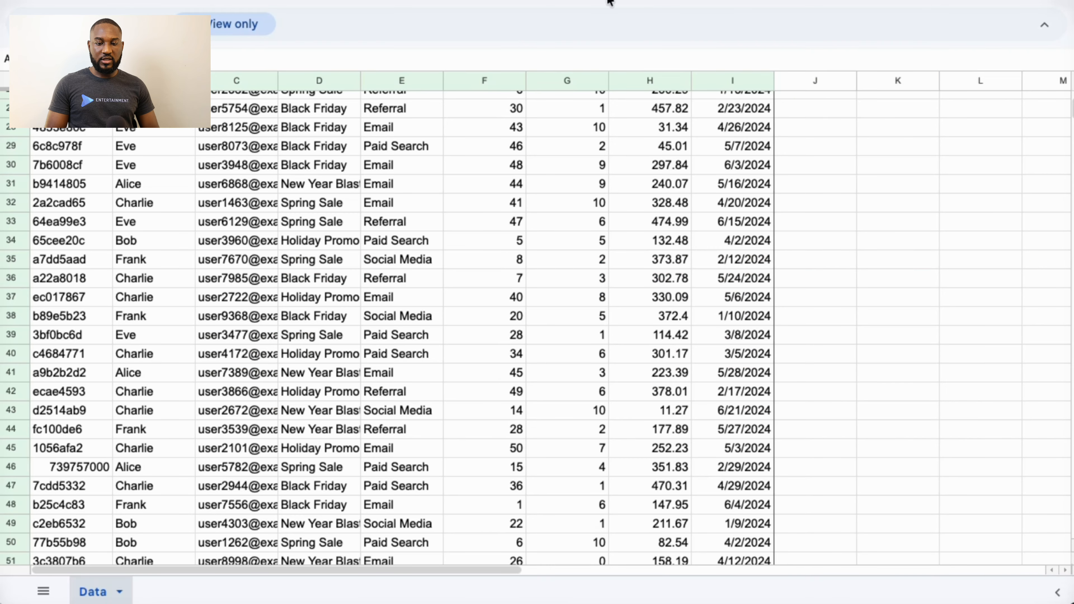
scroll(516, 180, "up", 8)
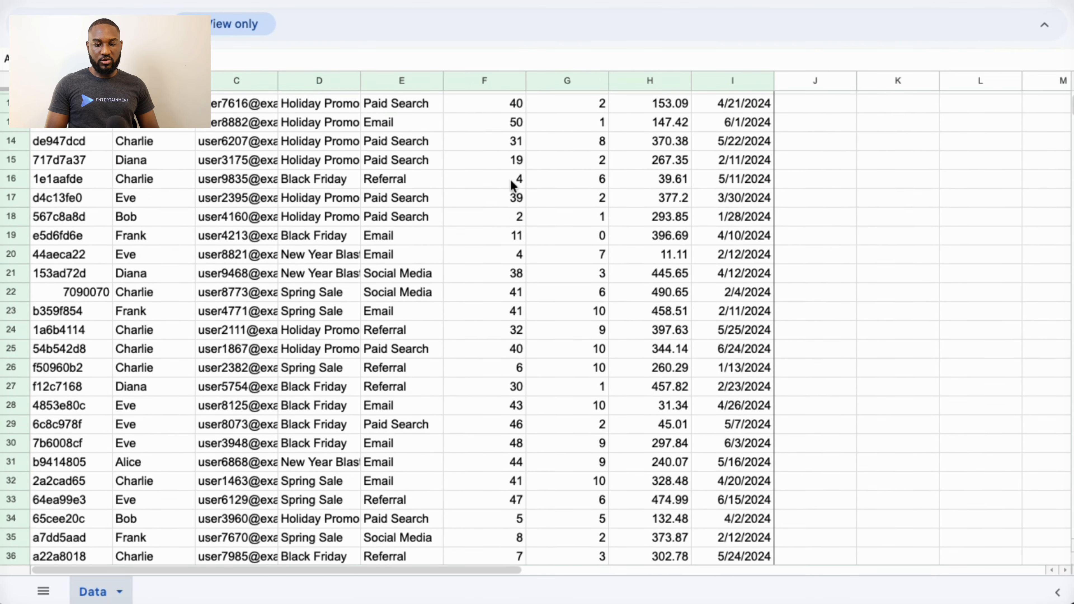
scroll(513, 186, "down", 5)
scroll(513, 182, "down", 10)
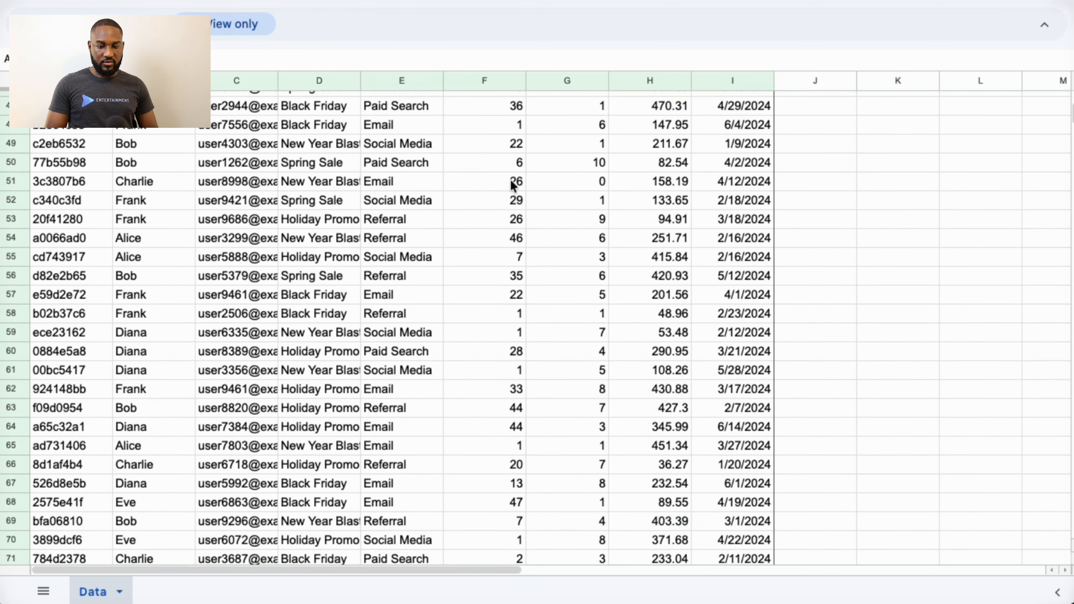
scroll(513, 182, "up", 12)
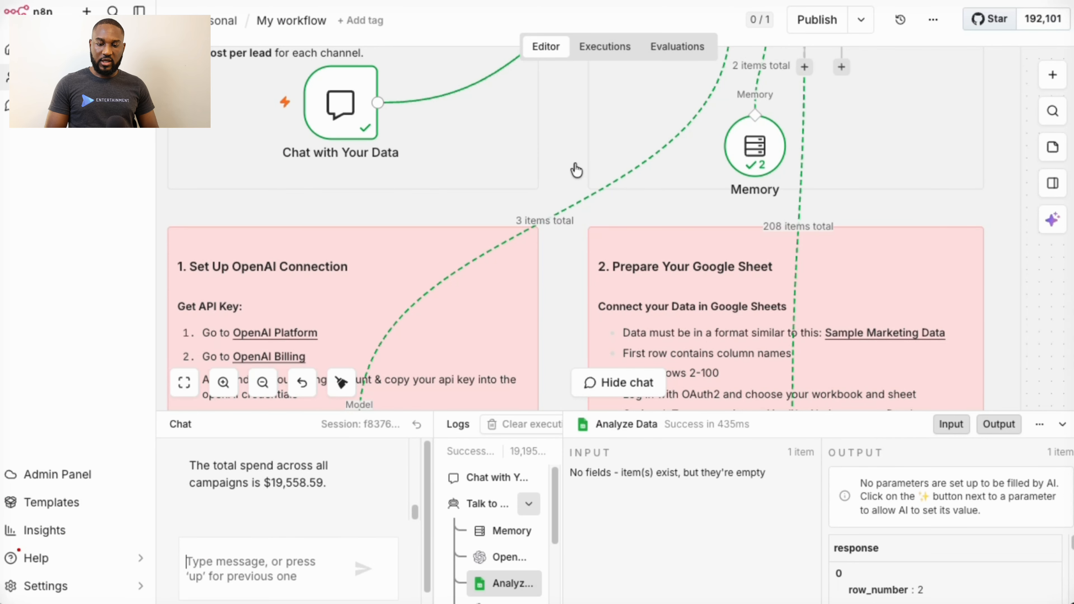
scroll(423, 282, "up", 5)
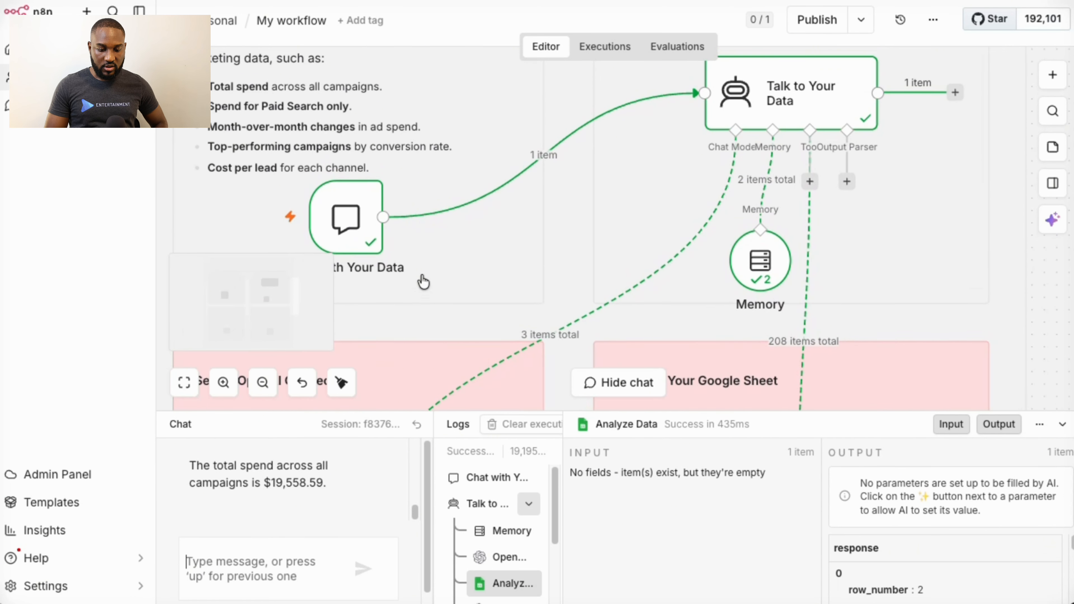
Step: Send the chat message "get me the top performing campaigns" to the Talk to Your Data agent
left_click(236, 572)
type("get")
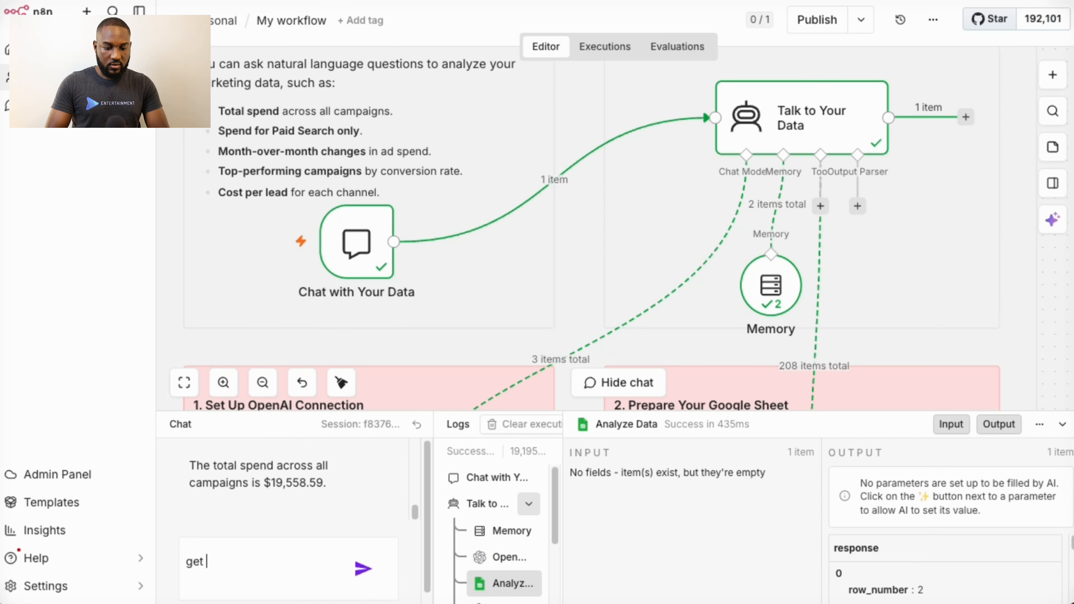
type(" me the p")
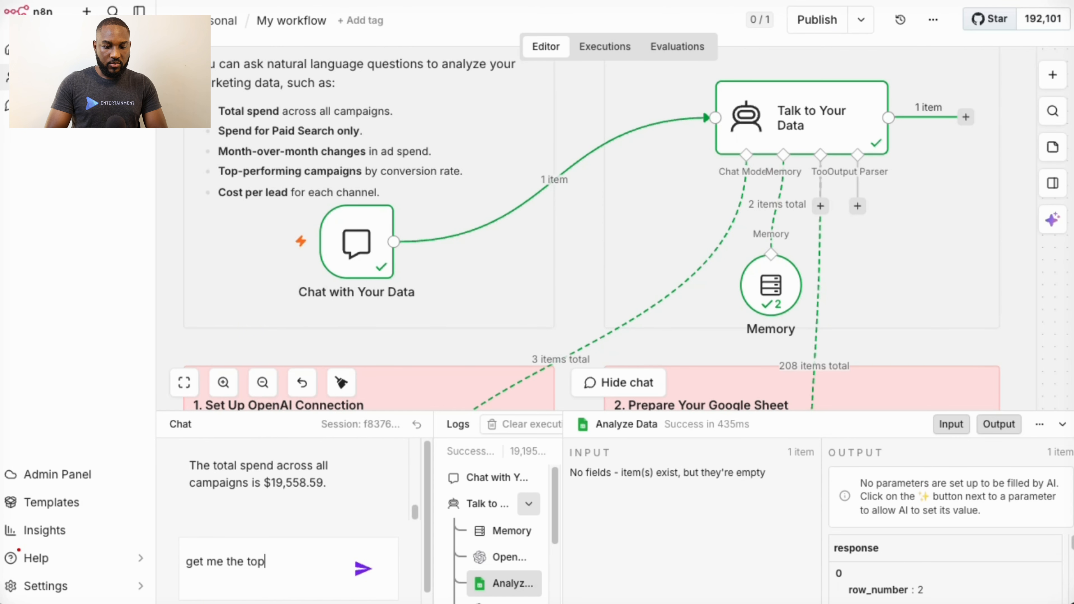
type("op performing cam")
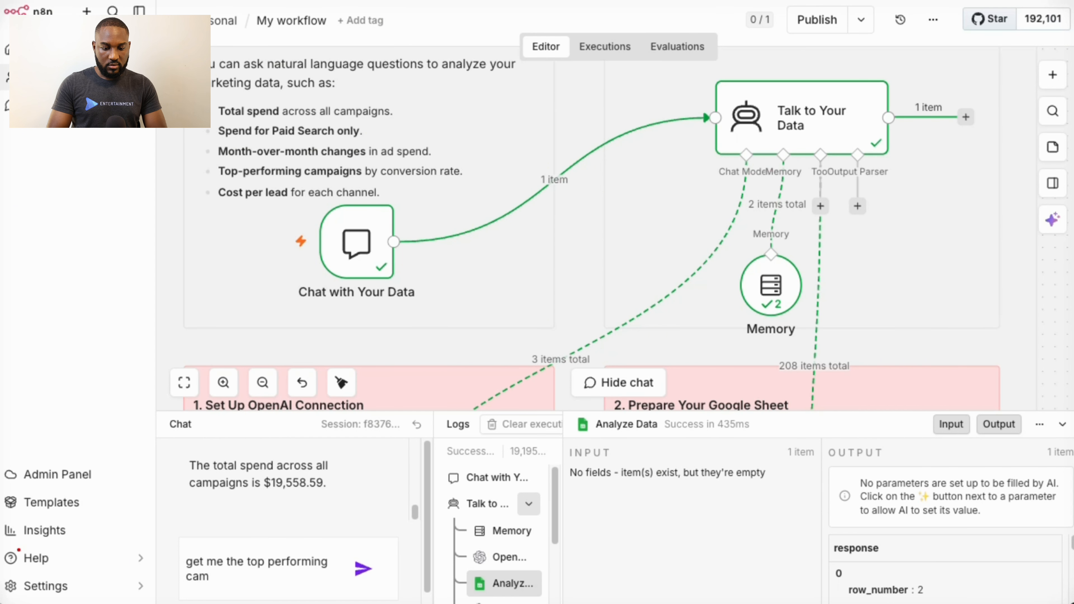
type("paigns")
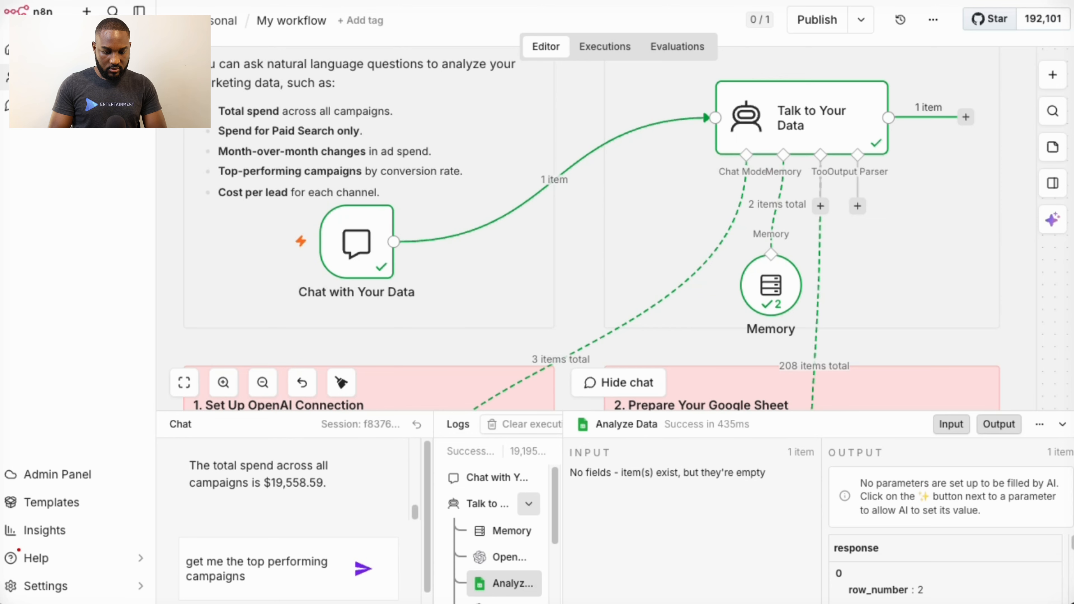
key("Return")
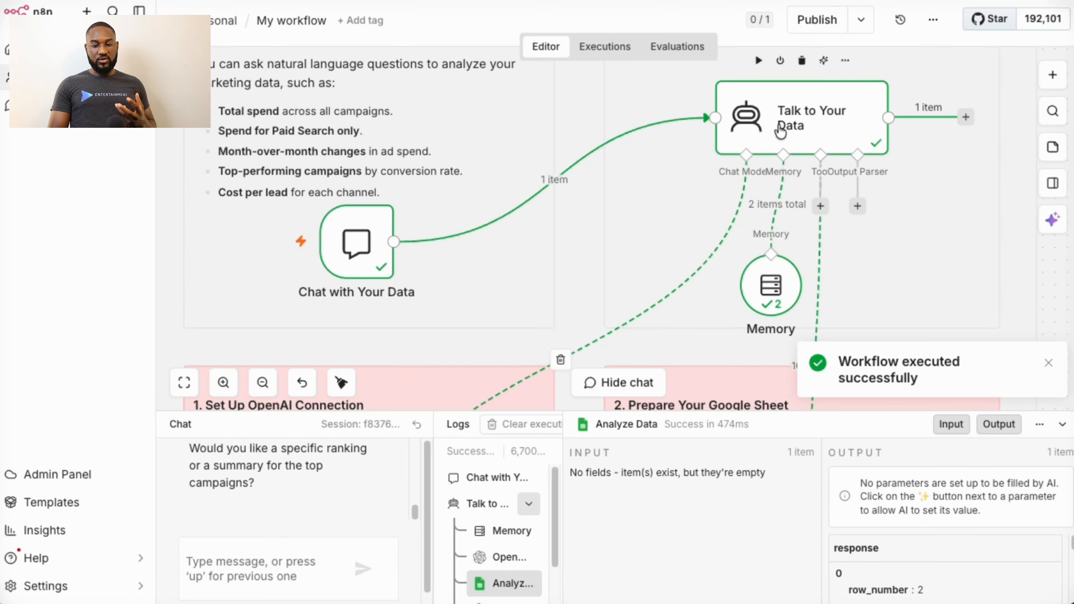
Step: Check the executed nodes and the start of the chat reply, and enlarge the chat and logs area over the canvas
scroll(669, 232, "down", 5)
scroll(669, 232, "up", 2)
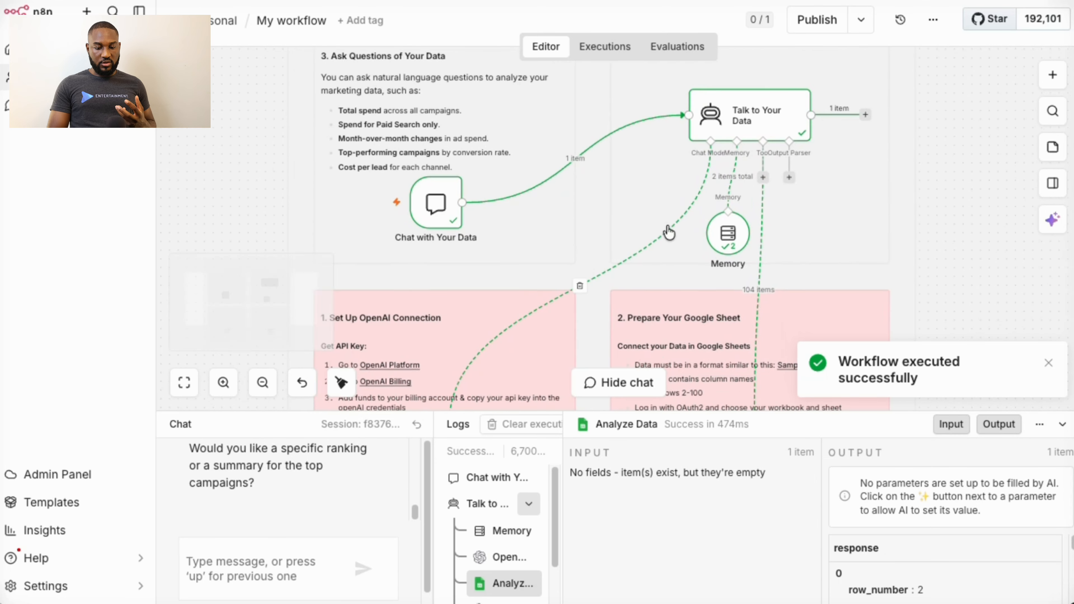
scroll(669, 232, "down", 5)
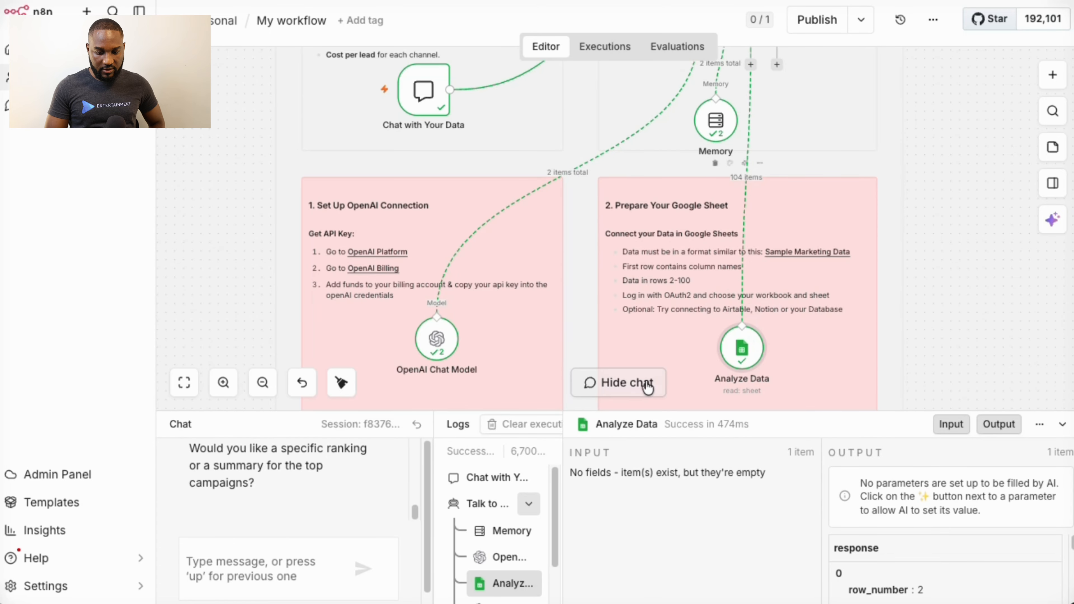
scroll(341, 514, "up", 2)
scroll(341, 514, "down", 2)
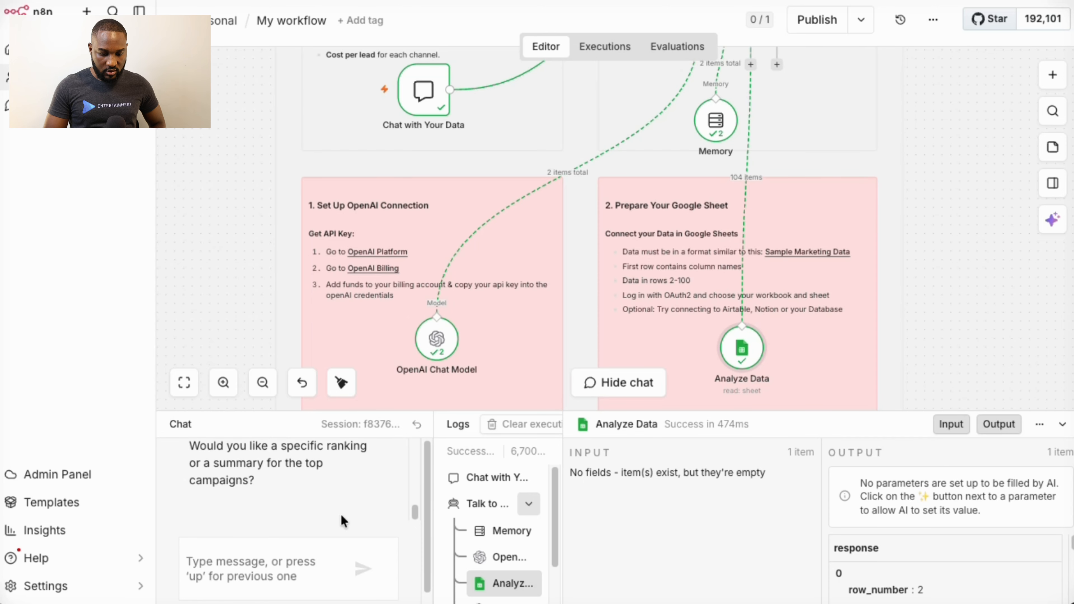
scroll(341, 514, "up", 2)
scroll(341, 514, "up", 2)
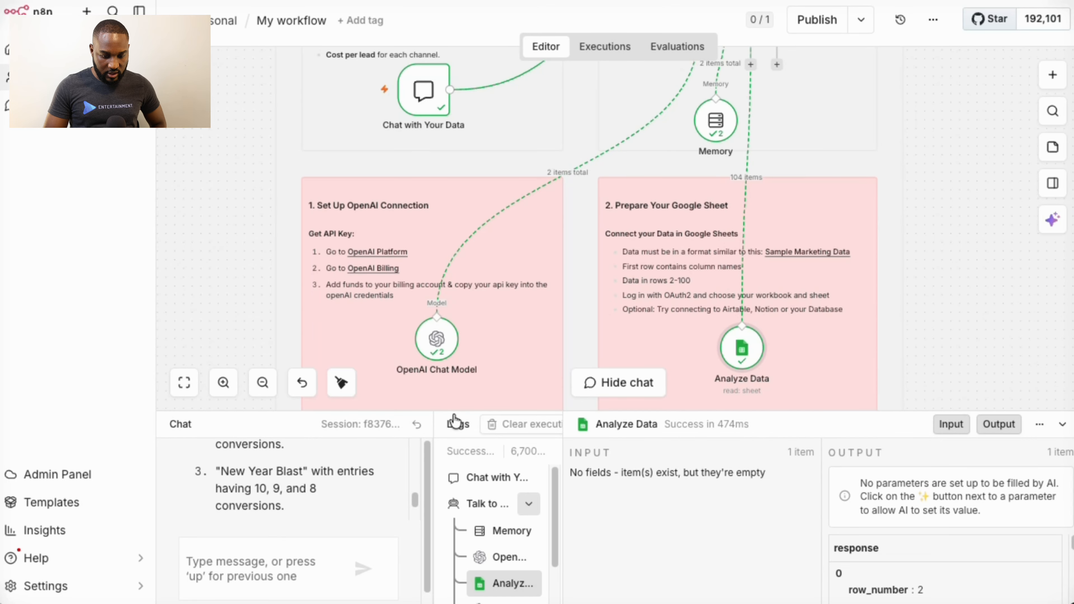
left_click_drag(453, 411, 453, 175)
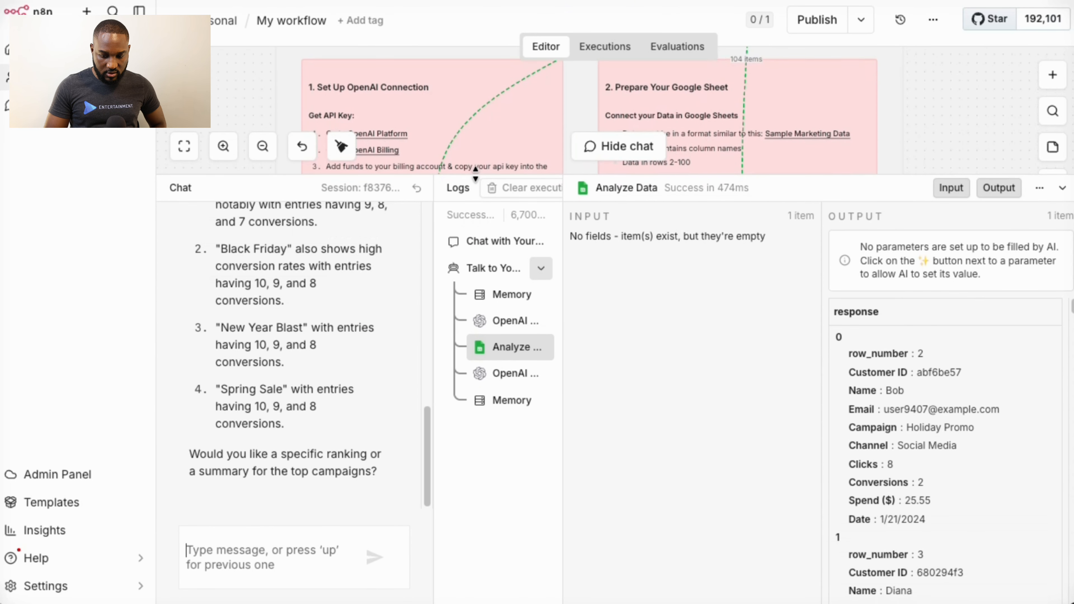
Step: Read the chat's answer about the top performing campaigns, along with the earlier total spend exchange
scroll(336, 318, "up", 10)
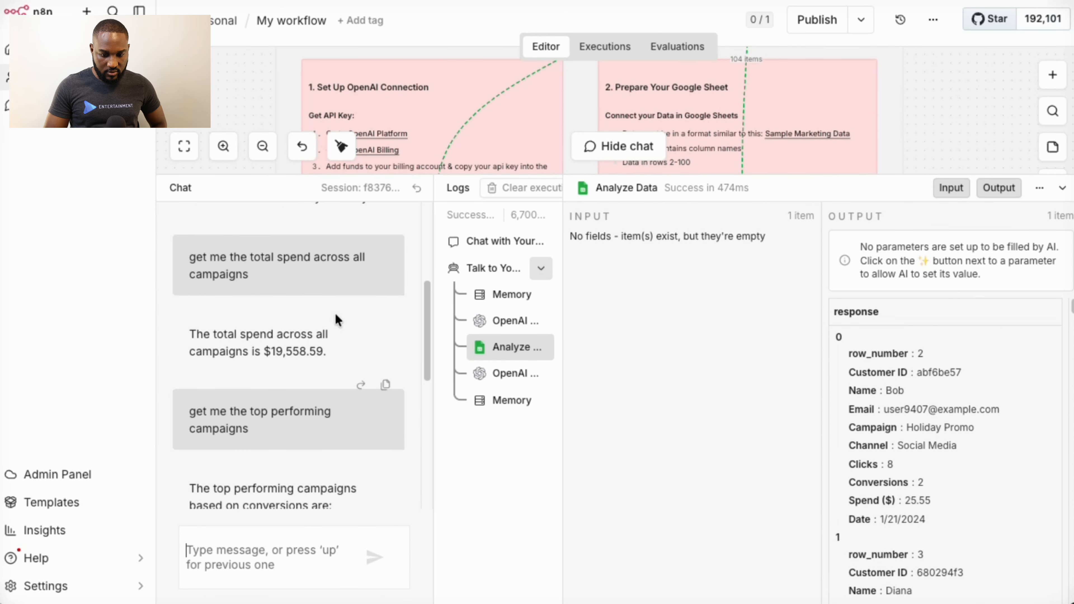
scroll(336, 316, "up", 3)
scroll(335, 315, "down", 6)
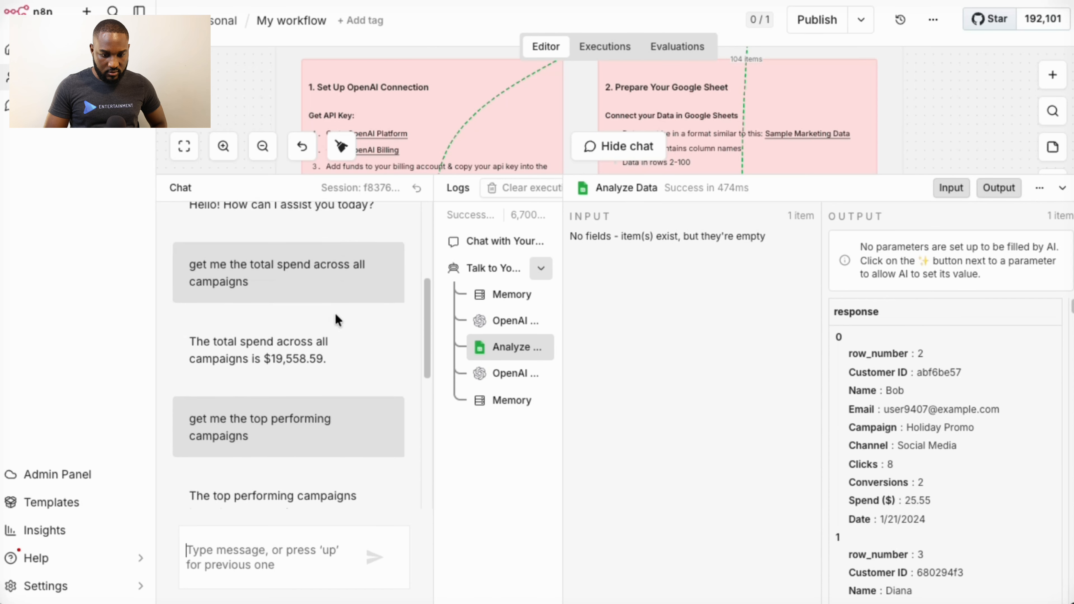
scroll(335, 312, "down", 3)
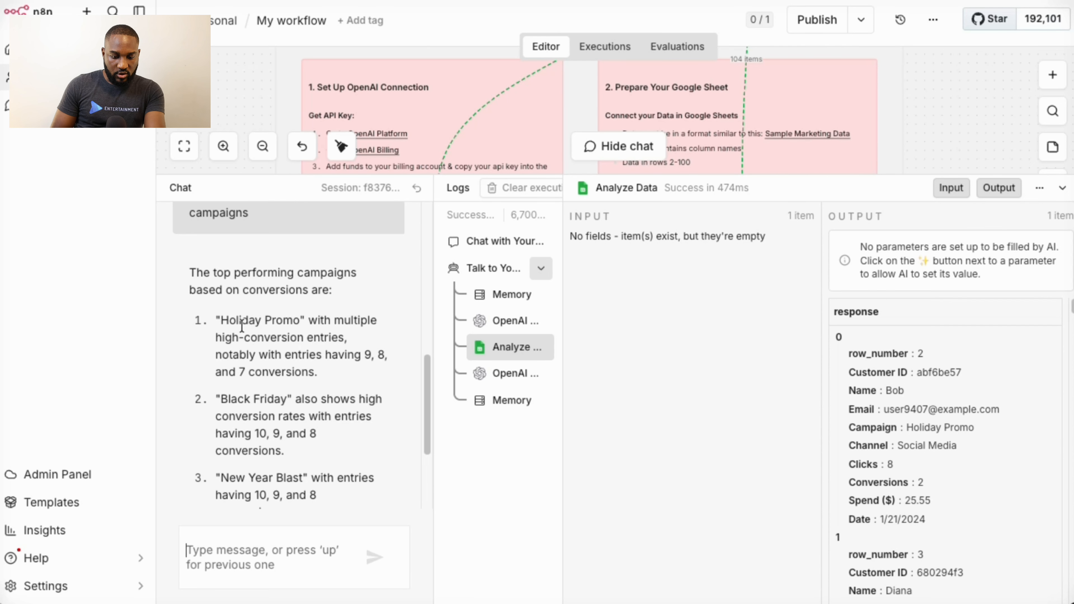
left_click_drag(229, 320, 283, 320)
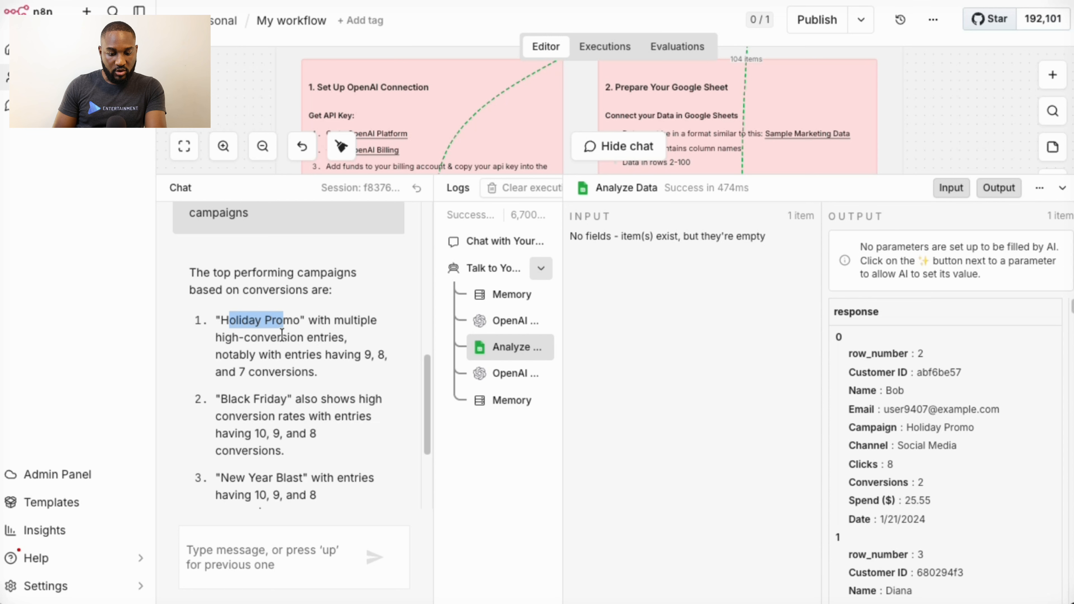
left_click_drag(229, 355, 332, 371)
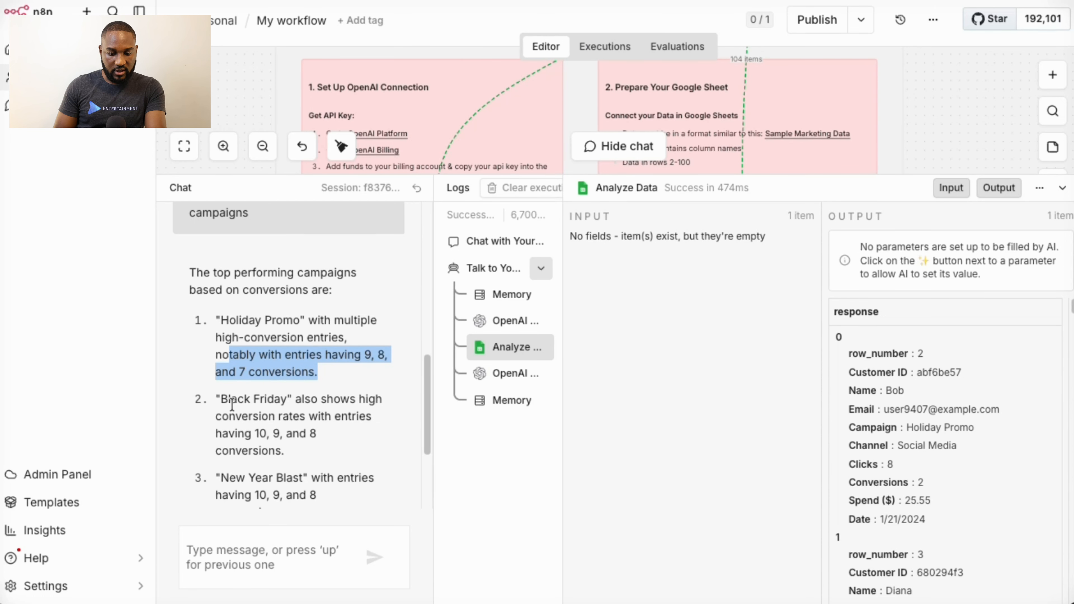
left_click_drag(219, 399, 283, 398)
scroll(278, 399, "down", 2)
scroll(278, 457, "down", 2)
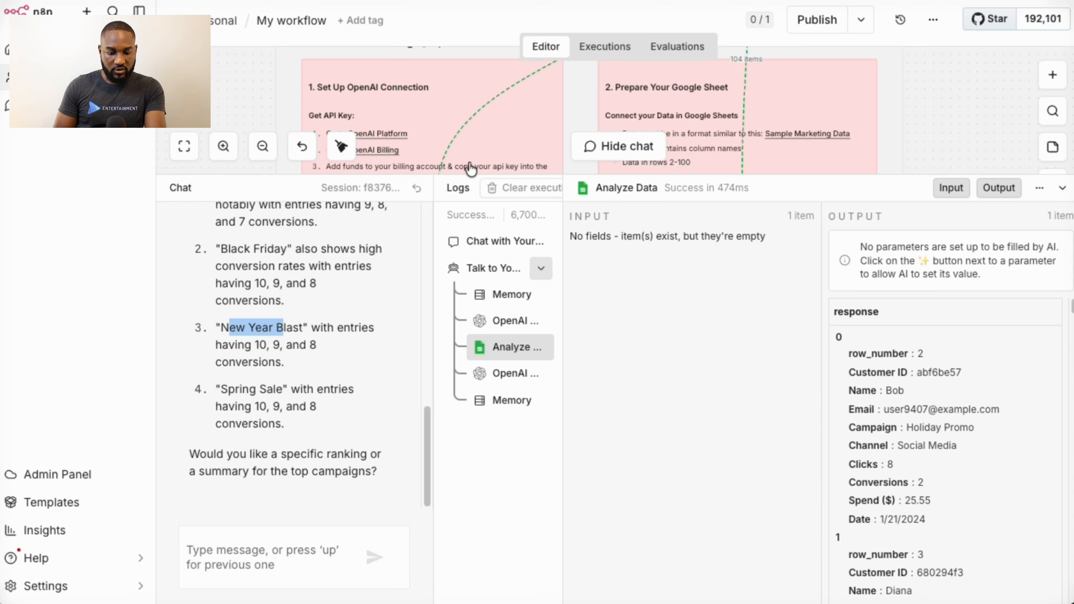
Step: Consult the sample questions on the canvas and send the chat message "Get the the month over month changes in ads campaign spends"
scroll(453, 125, "up", 5)
scroll(453, 126, "up", 3)
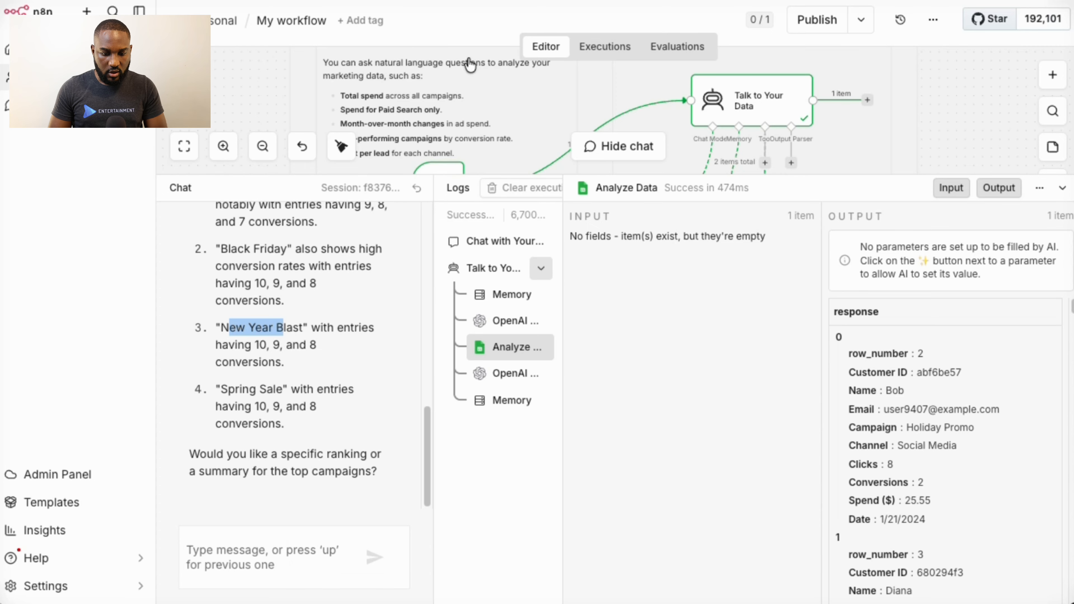
left_click(257, 565)
type("no")
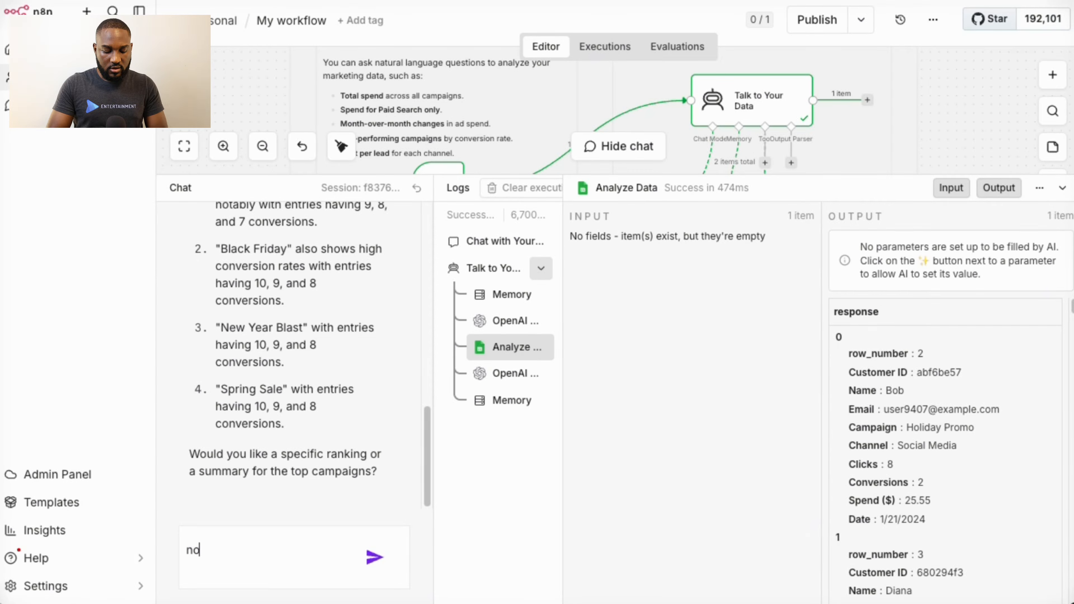
key("ctrl+a")
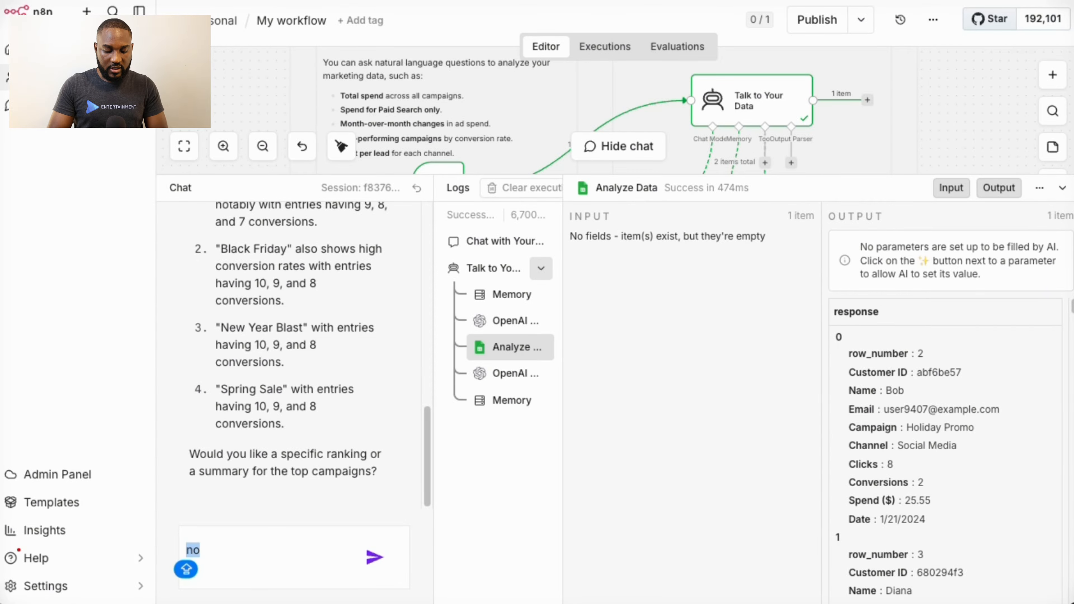
type("Get the the mo")
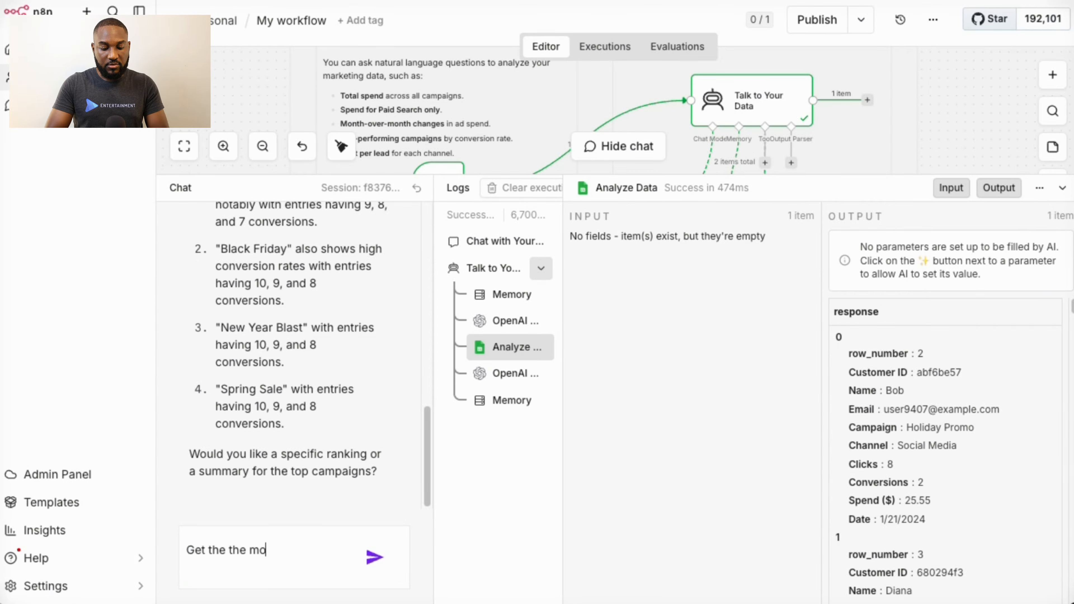
type("nth over month")
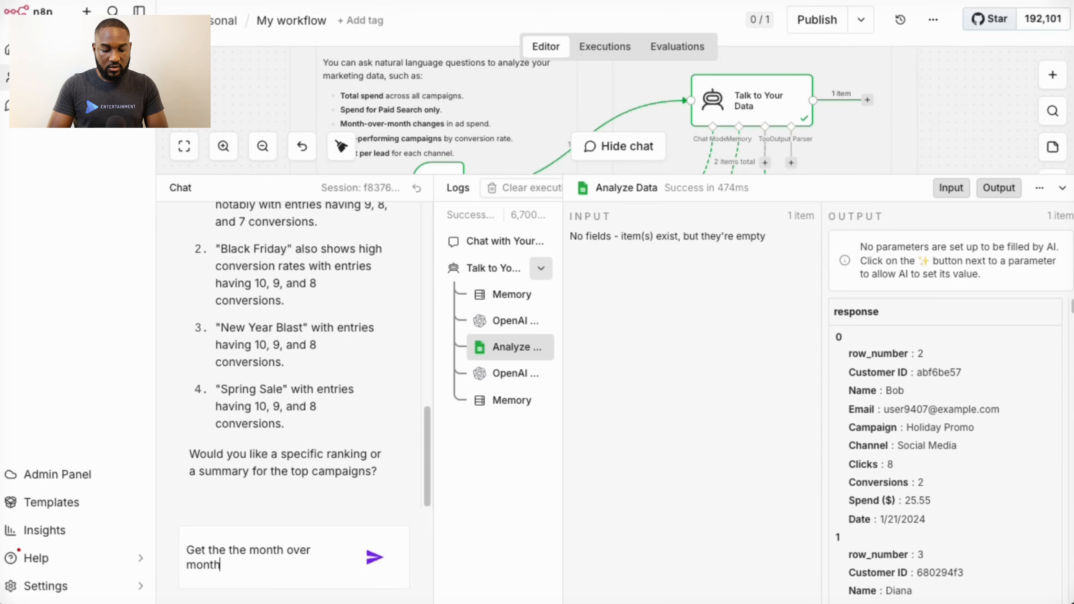
type(" changes in")
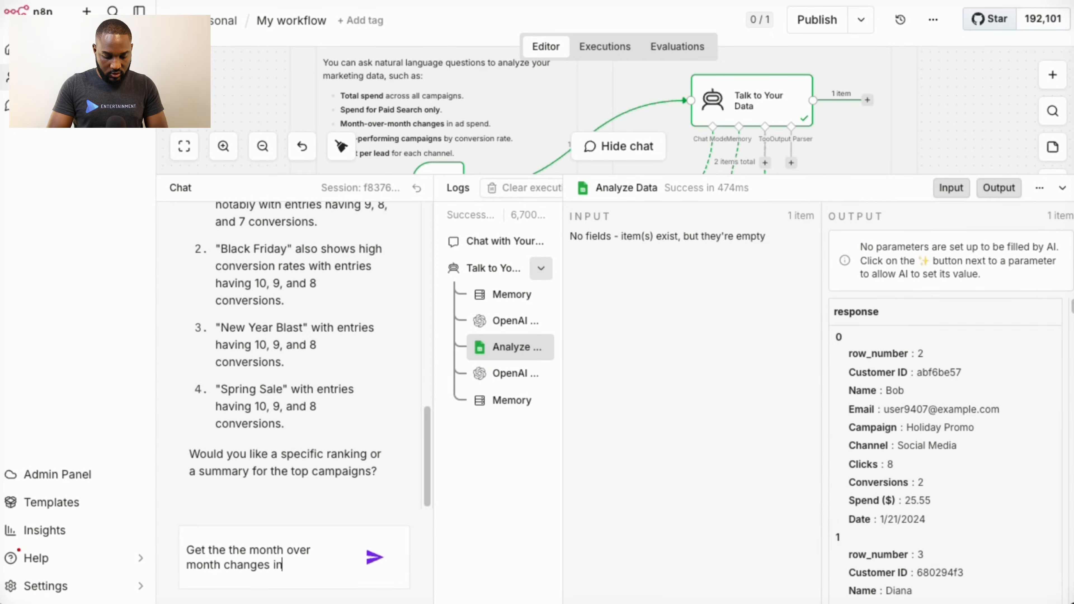
type(" ads c")
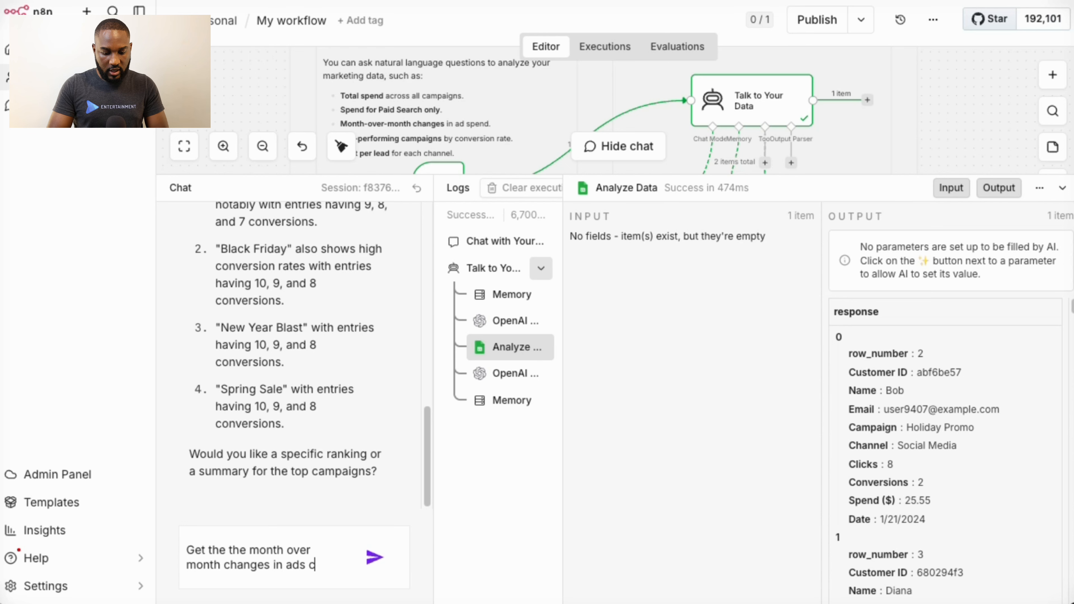
type("ampaign spends")
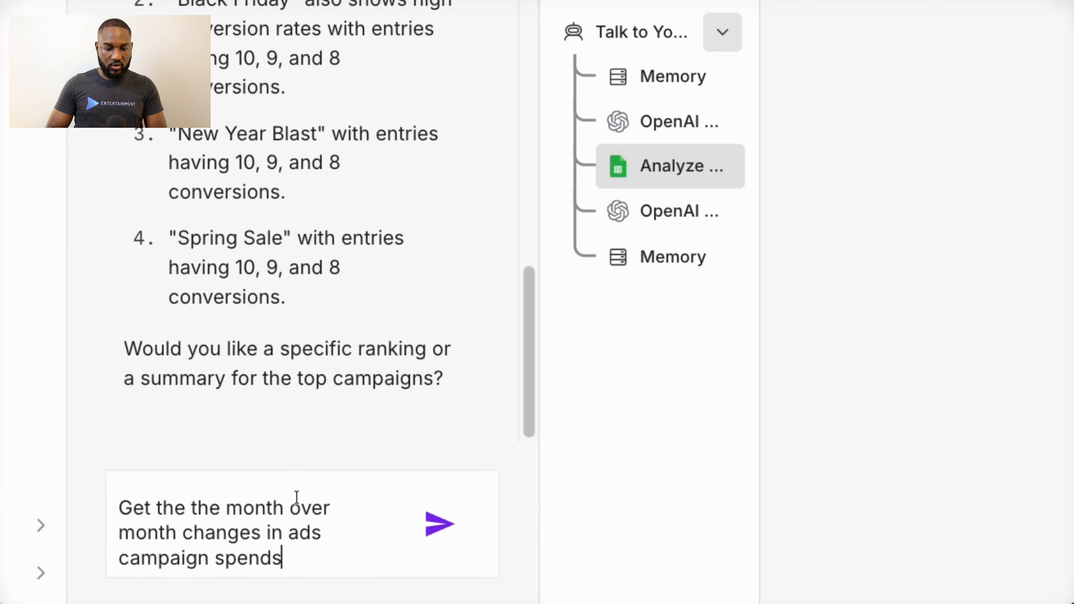
left_click(440, 521)
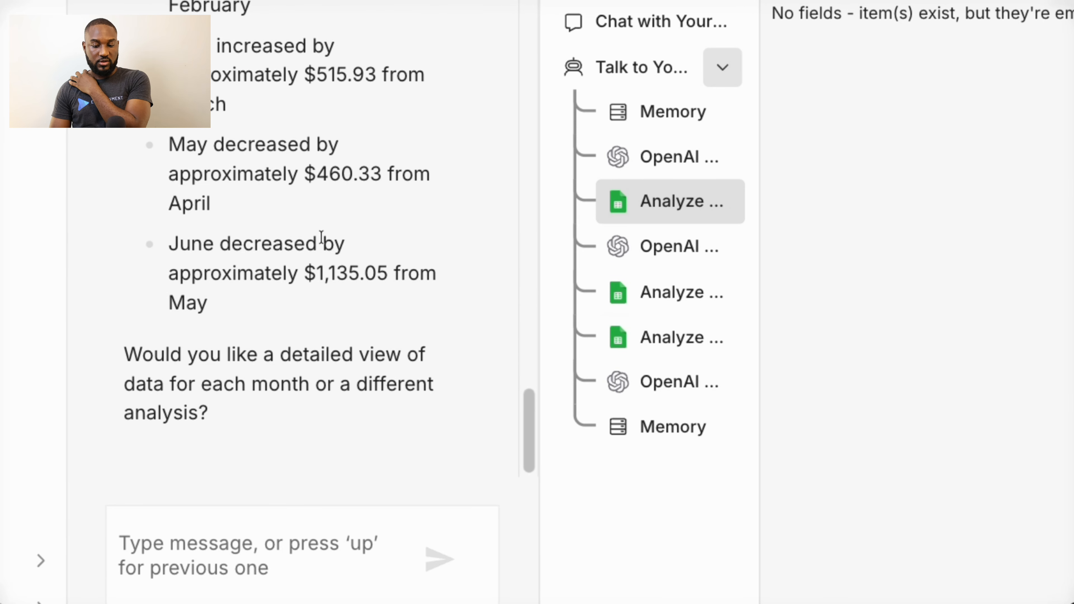
Step: Read the chat's answer on total ad spend per month and the month-over-month changes
scroll(293, 211, "up", 10)
scroll(291, 209, "up", 10)
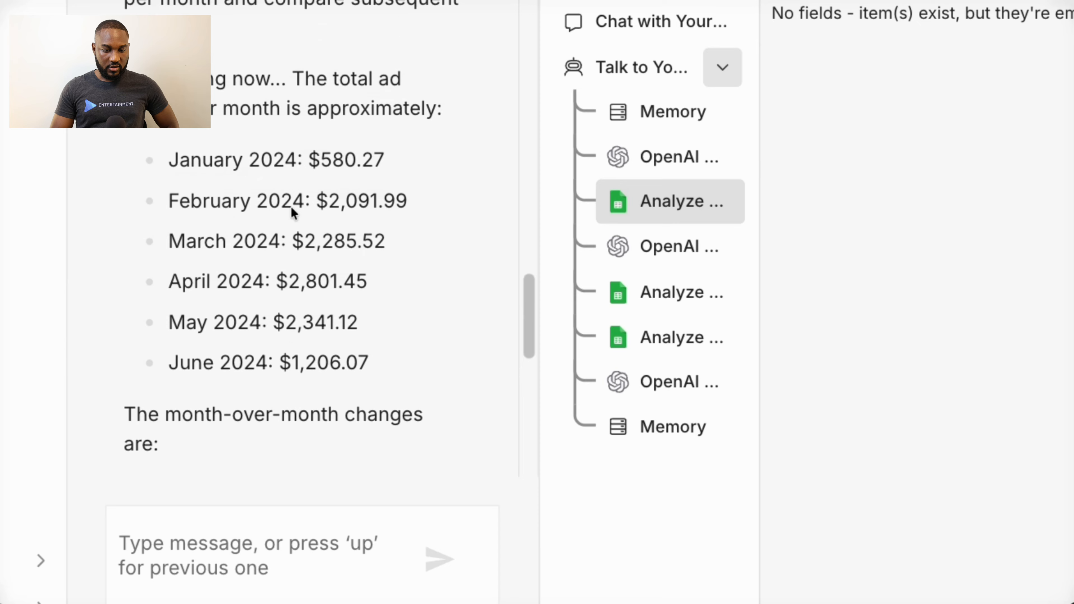
scroll(292, 212, "down", 3)
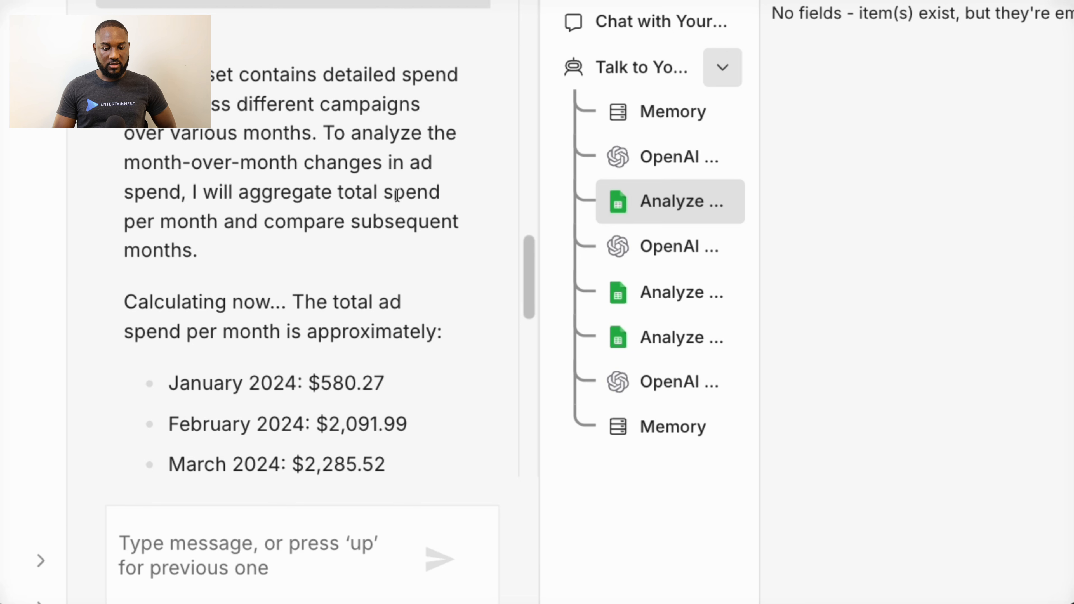
scroll(311, 292, "down", 5)
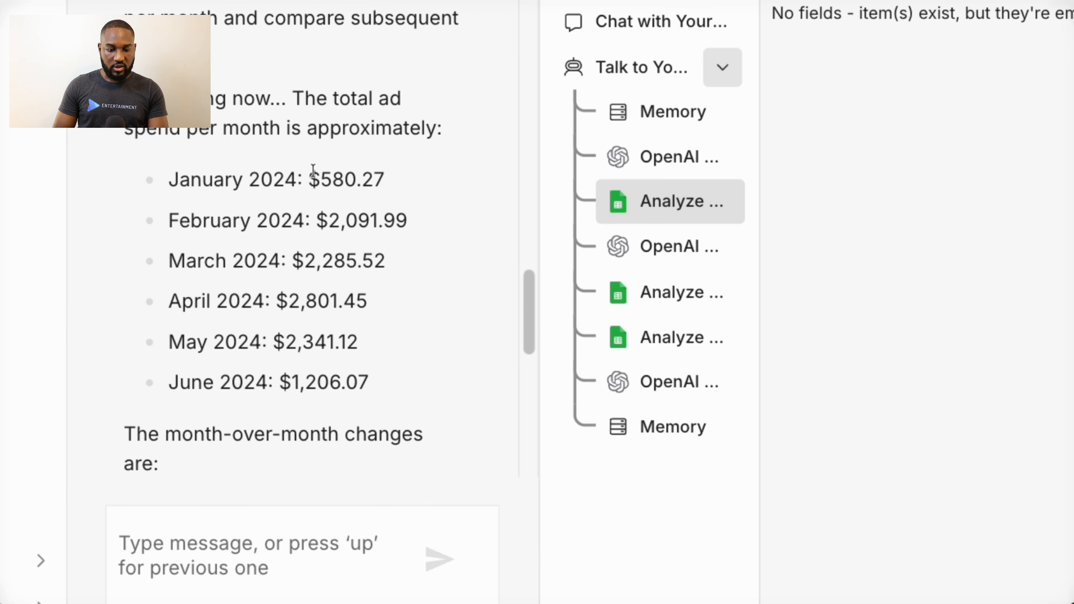
left_click_drag(180, 180, 325, 345)
scroll(305, 375, "down", 6)
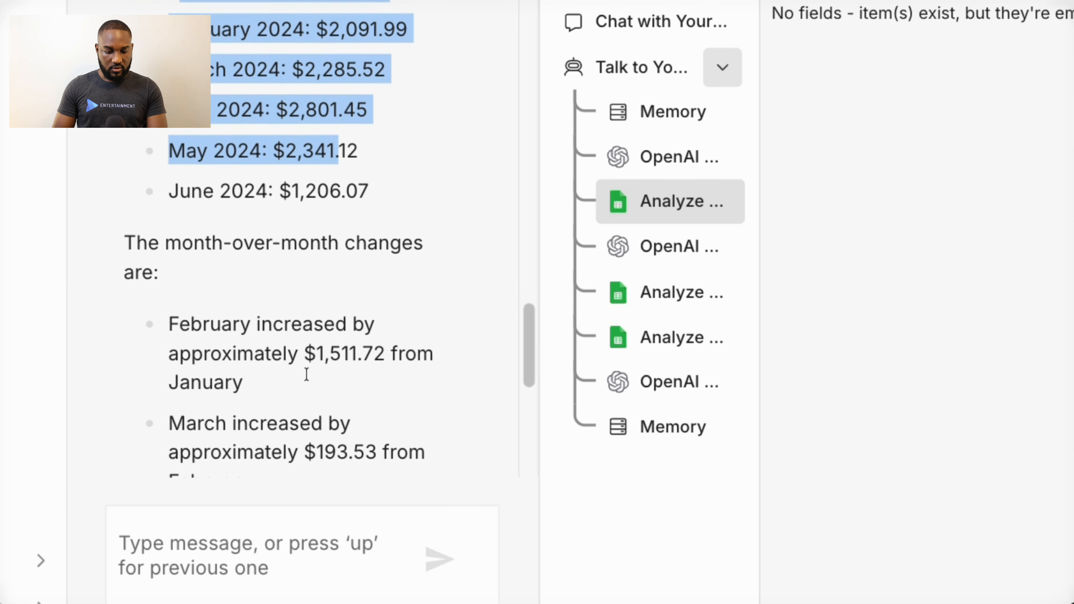
left_click_drag(169, 278, 240, 334)
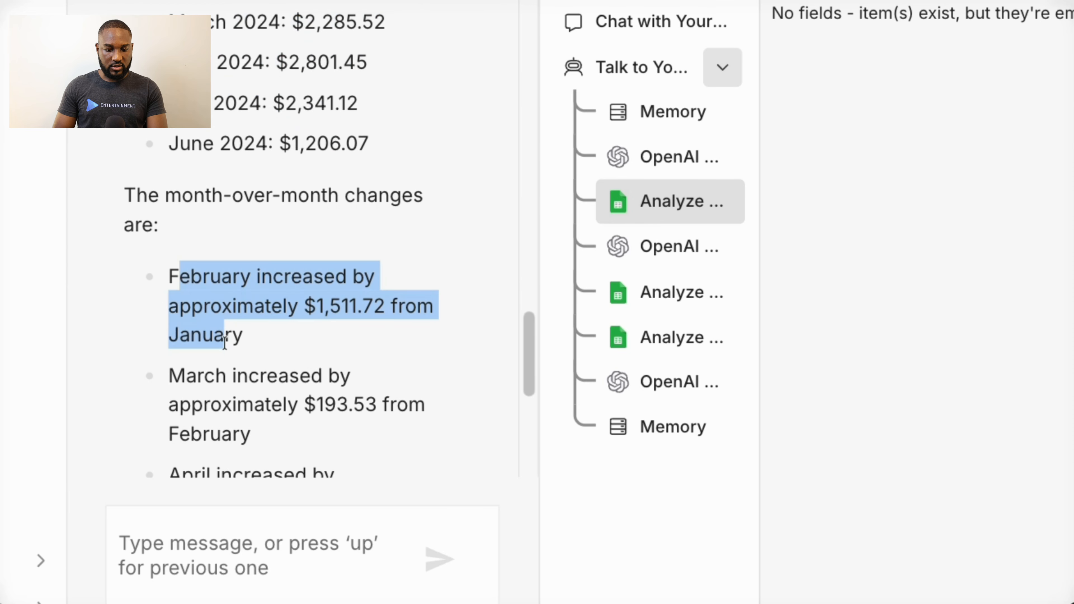
scroll(223, 338, "down", 9)
scroll(227, 348, "down", 2)
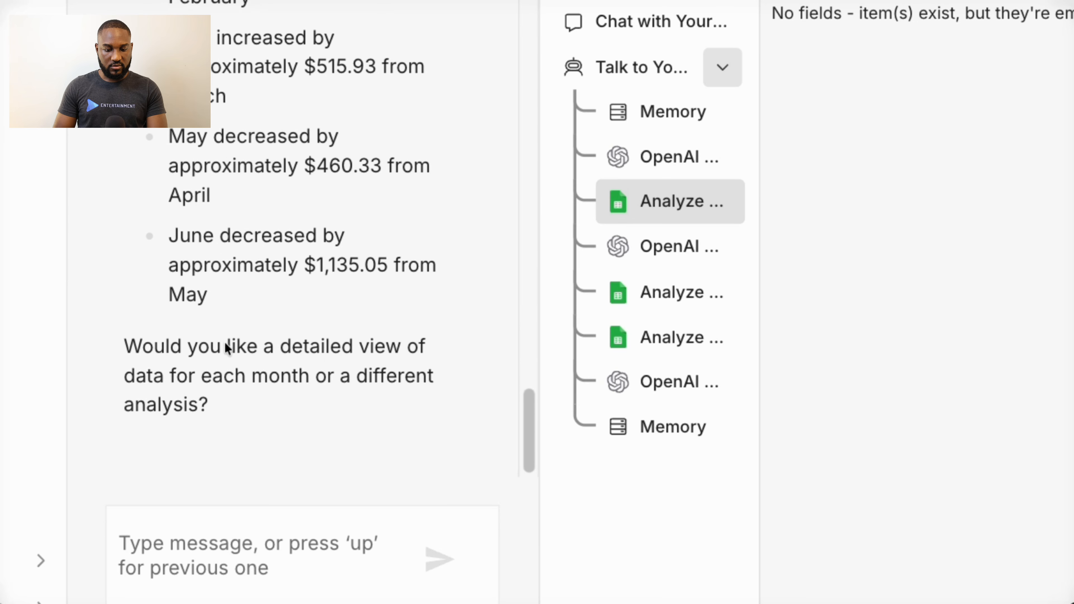
left_click(195, 546)
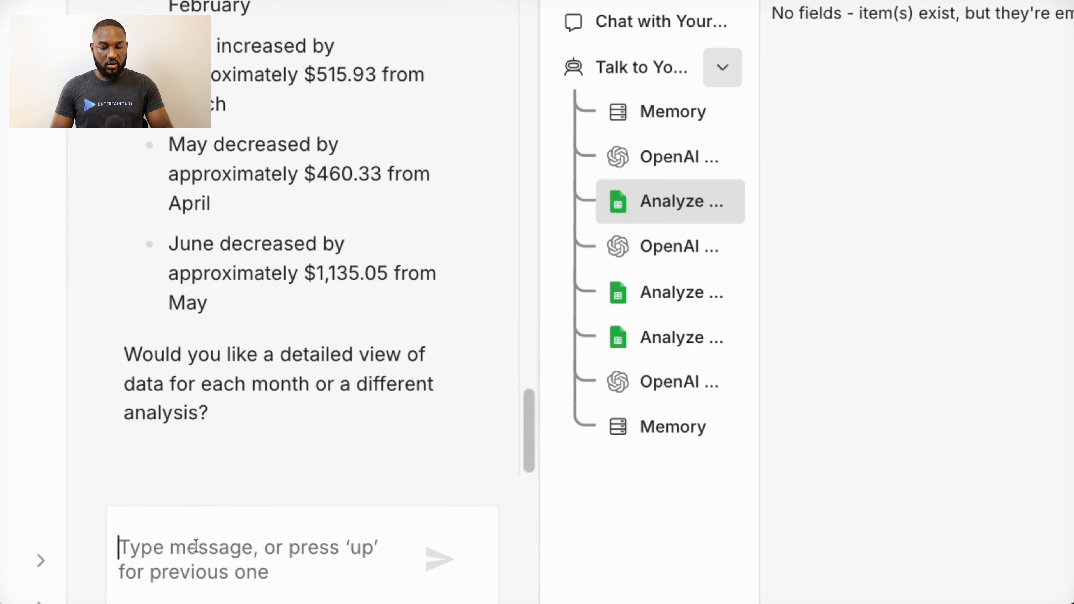
type("which a")
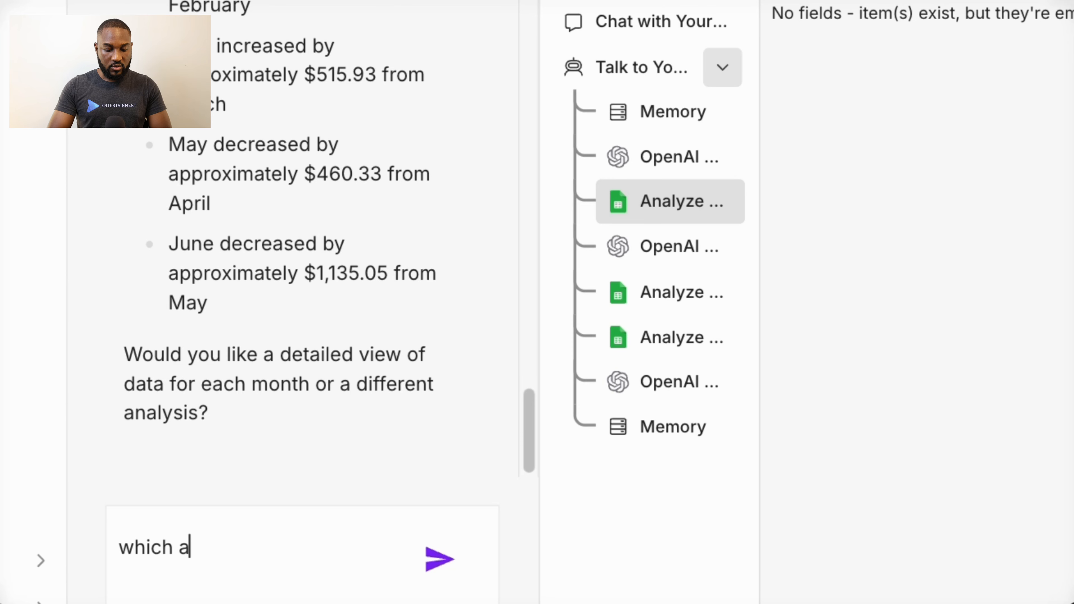
type("ds is the p")
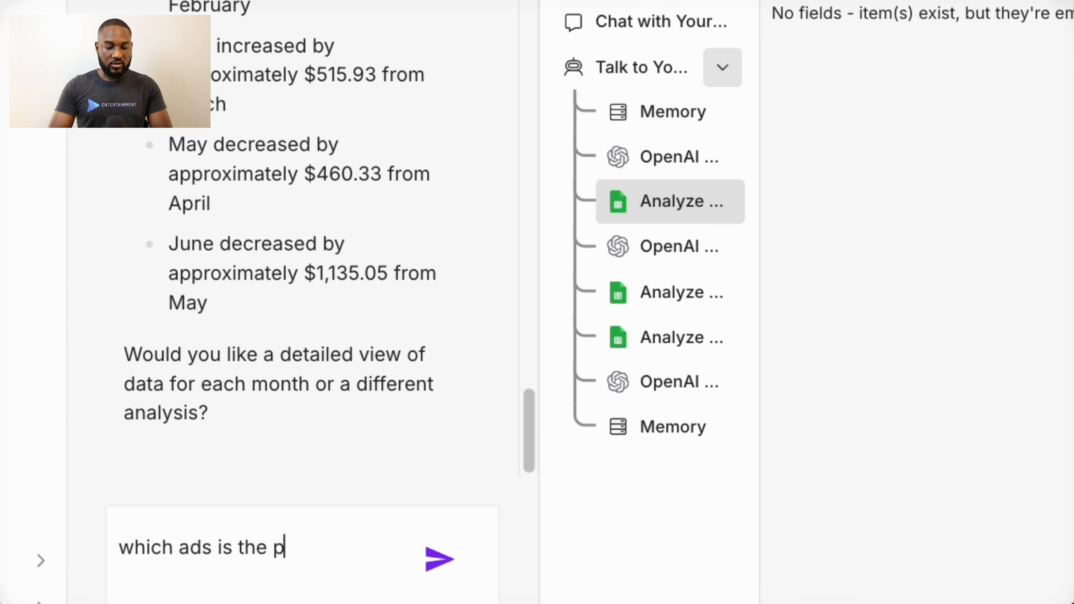
key("BackSpace")
type("mosy")
key("BackSpace")
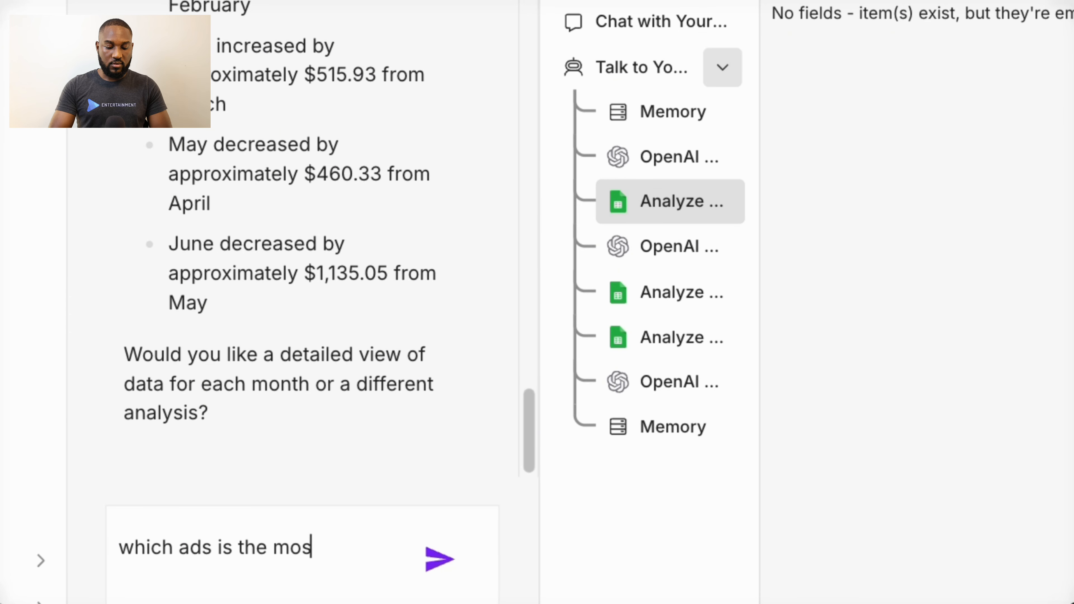
type("t")
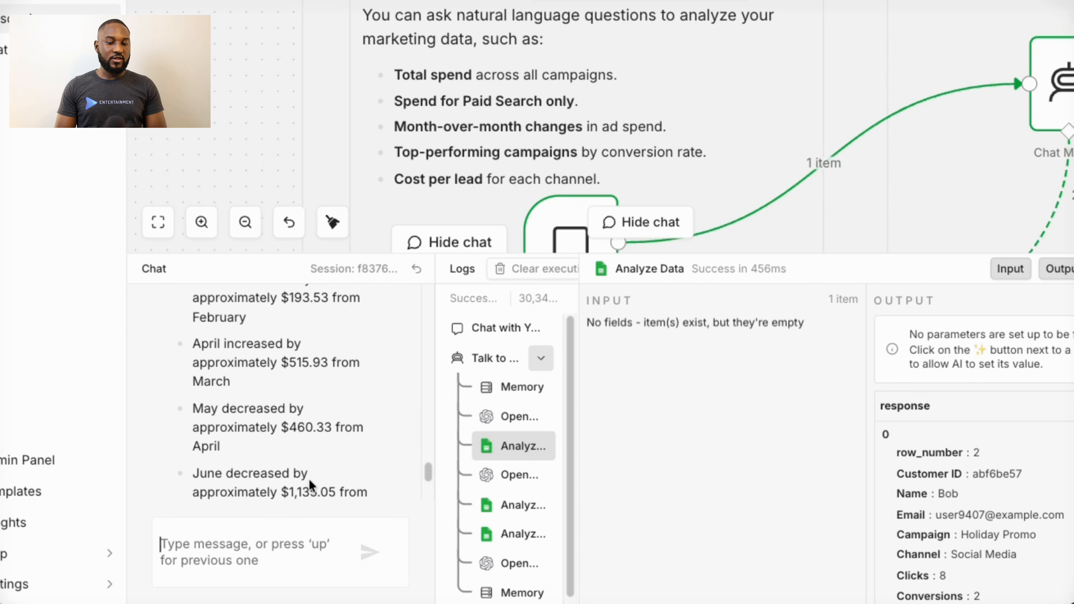
Step: Send the chat message "which month is the best month that the campaign did well", correcting the draft's wording first
type("which most the best month that the campaign did well")
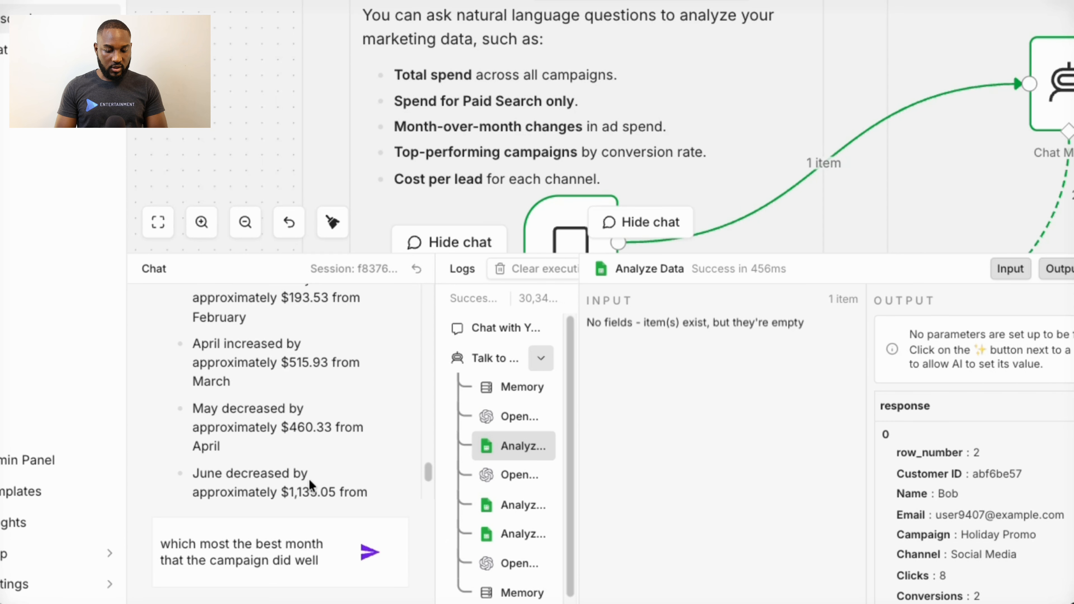
type("Get the the month over month changes in ads campaign spends")
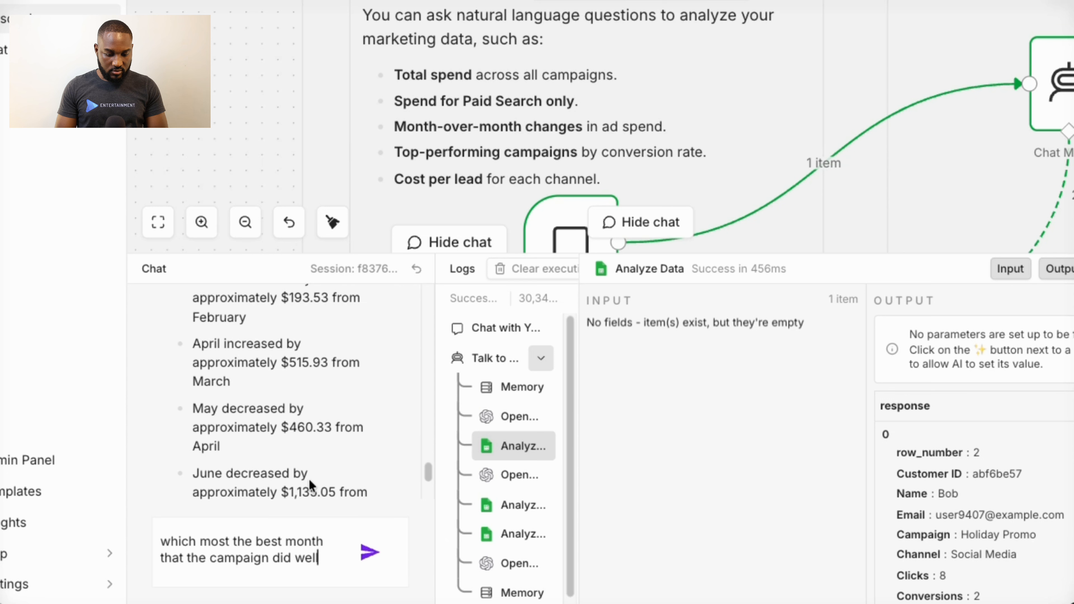
key("ctrl+a")
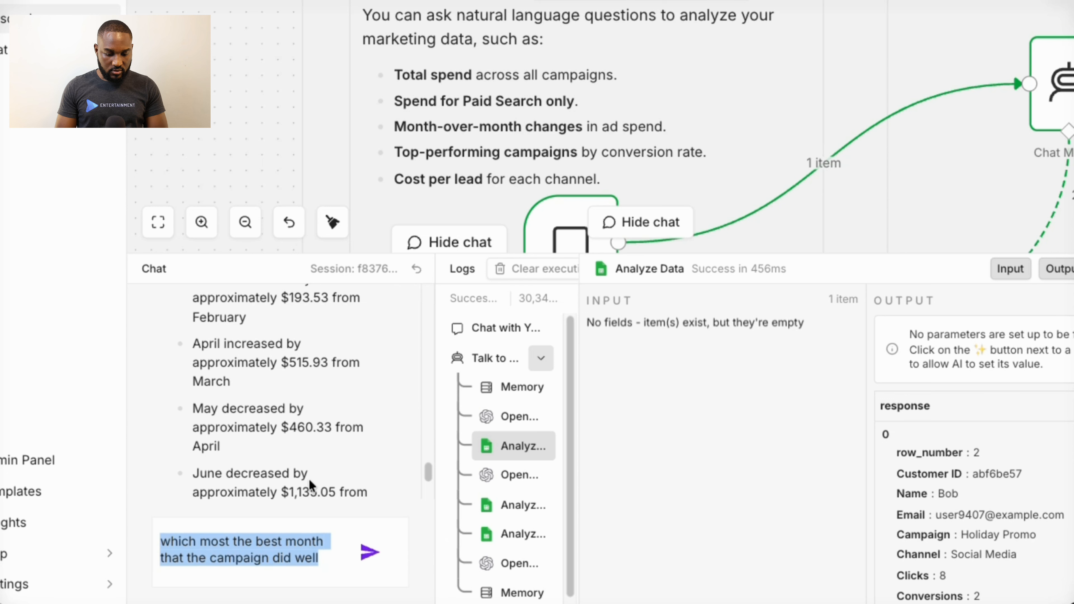
key("Right")
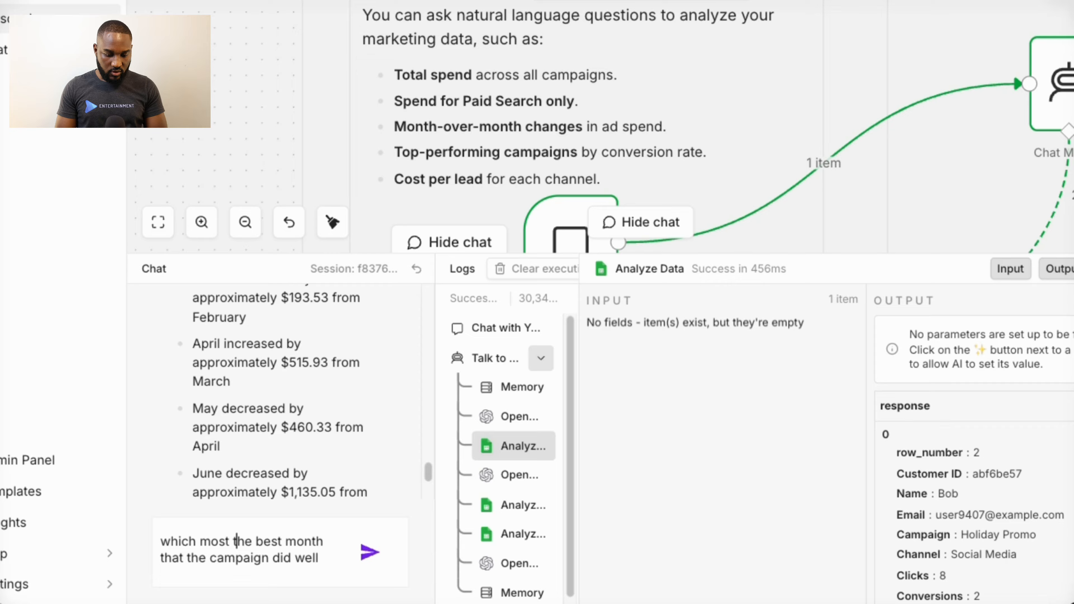
key("BackSpace")
key("BackSpace")
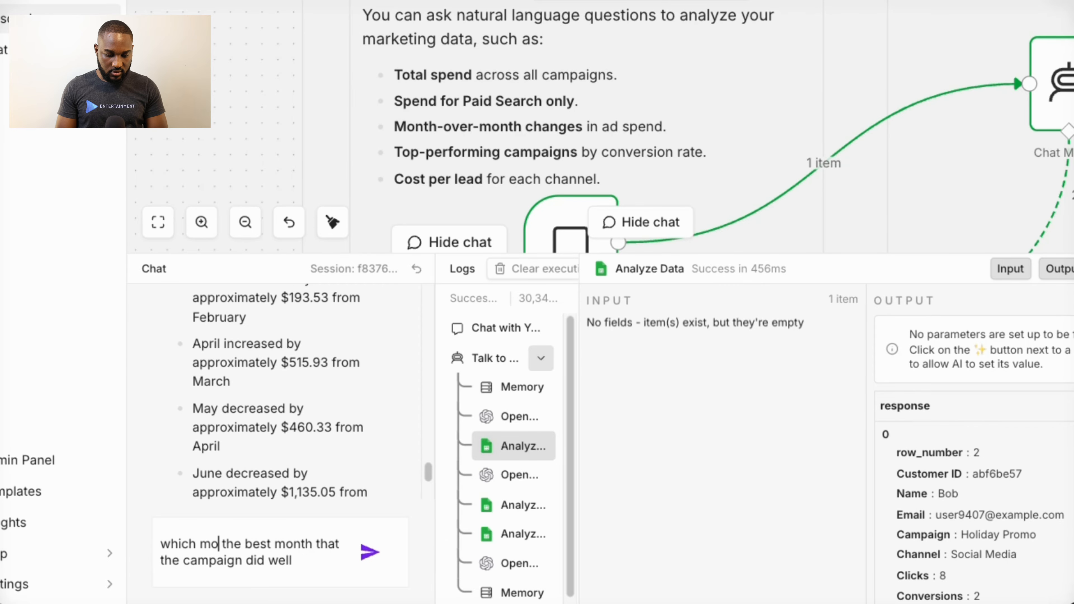
type("nth is")
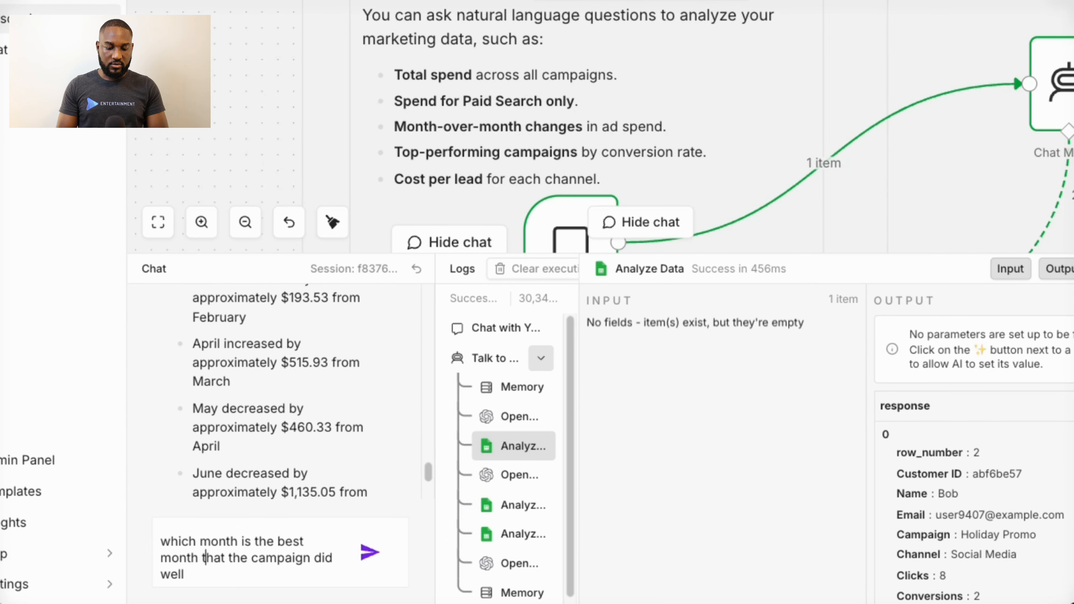
key("Return")
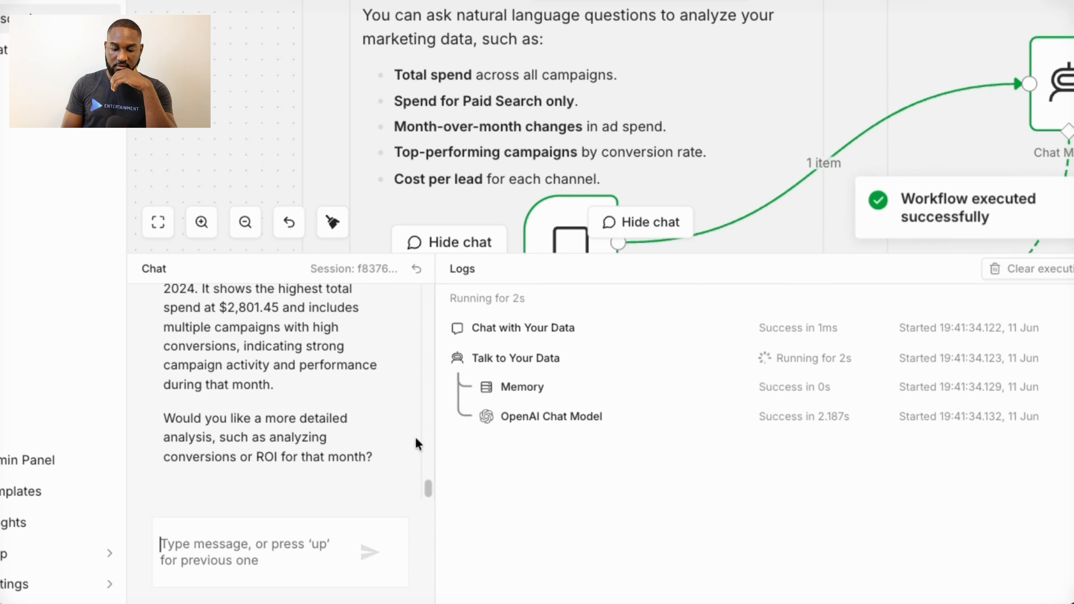
Step: Read the chat's answer about the best campaign month and reply "yes please" to its offer of a more detailed analysis
scroll(338, 443, "up", 4)
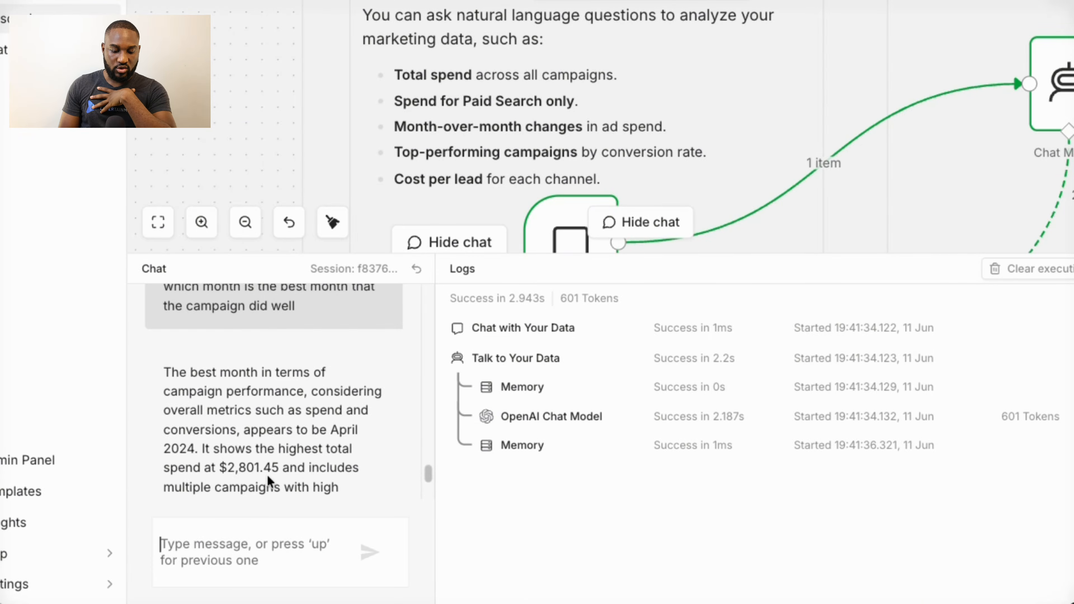
scroll(311, 476, "down", 2)
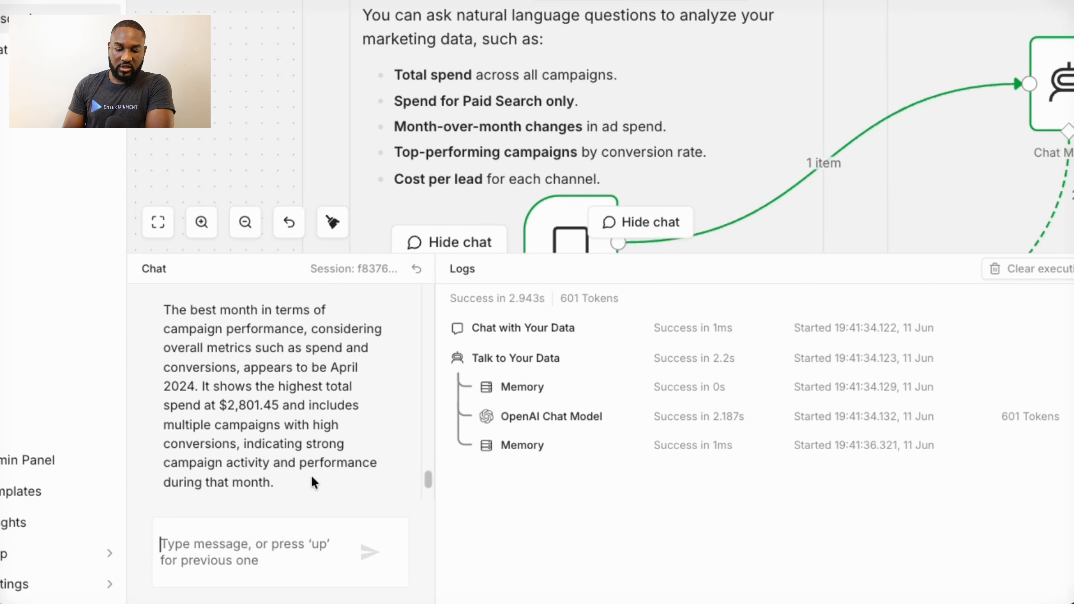
scroll(313, 482, "down", 3)
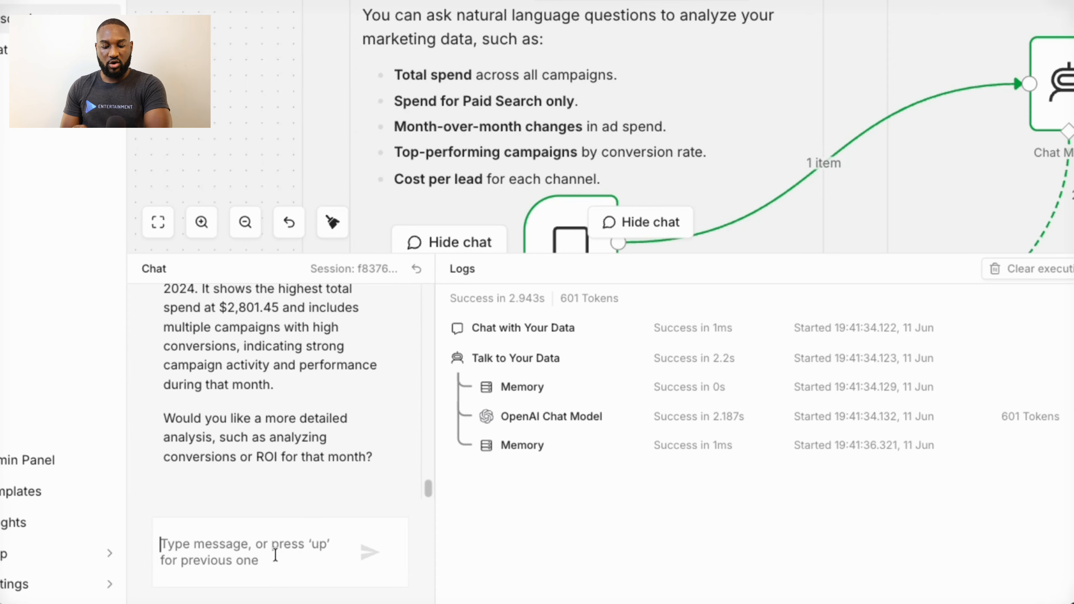
type("yes ")
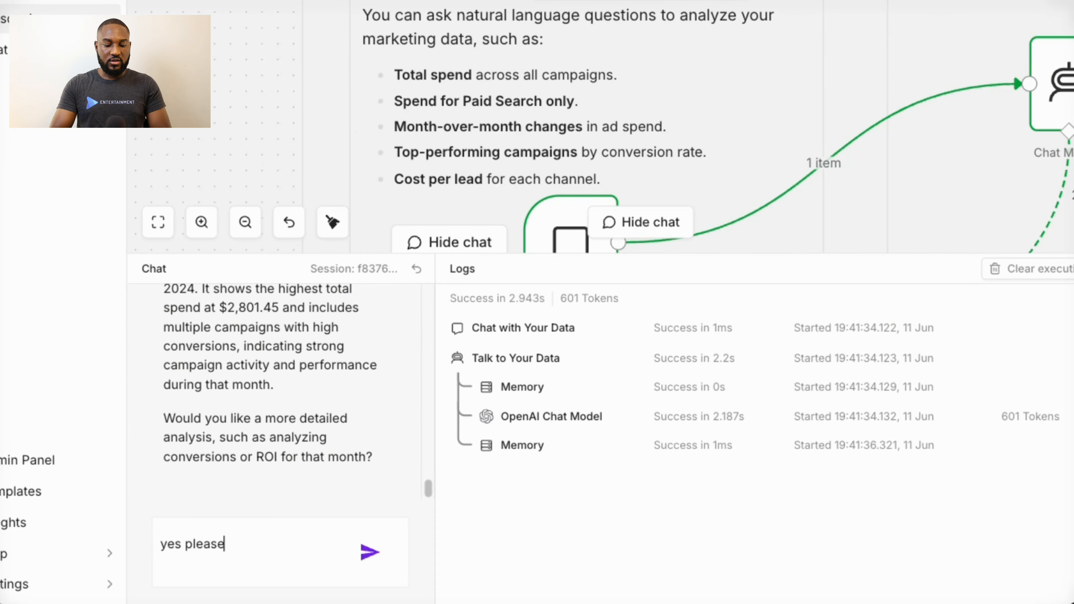
type("please")
key("Return")
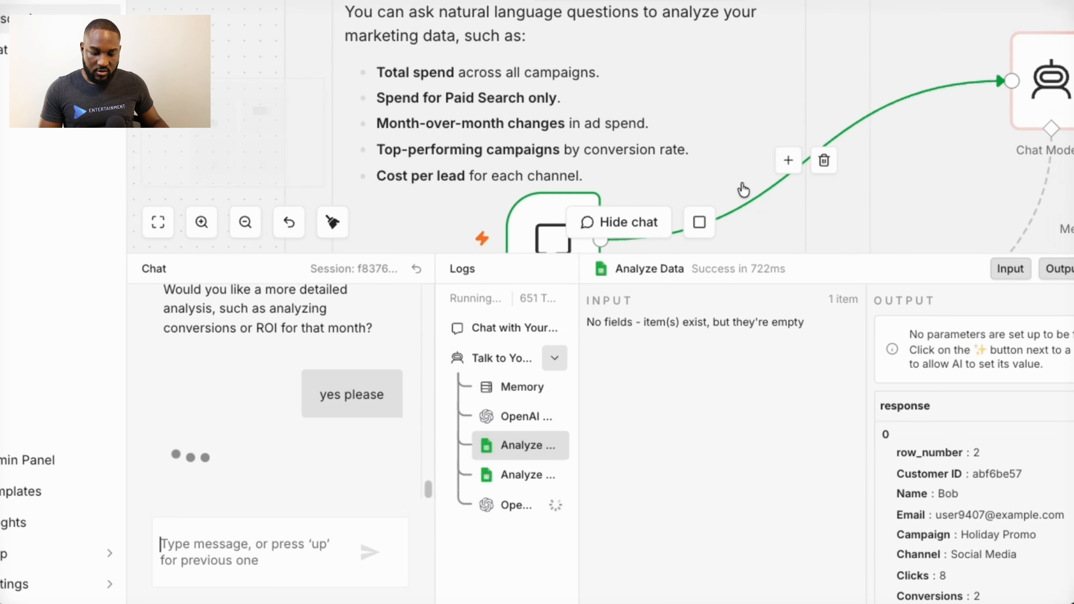
Step: Follow the workflow run on the canvas from the Talk to Your Data agent through Memory to the Google Sheet preparation notes
scroll(743, 189, "right", 3)
scroll(743, 189, "down", 3)
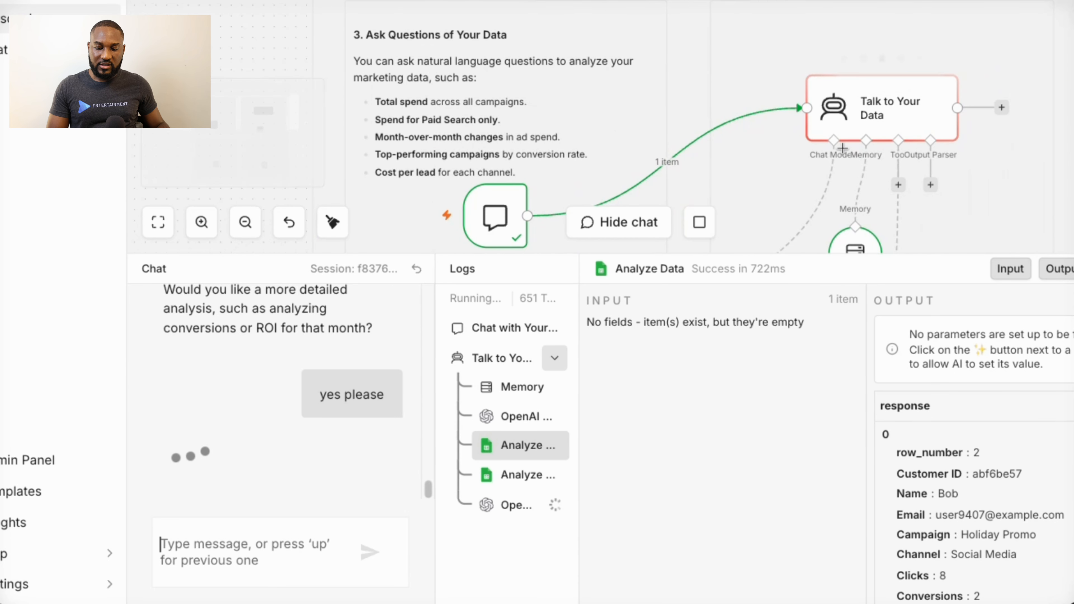
scroll(818, 181, "down", 2)
scroll(818, 181, "right", 3)
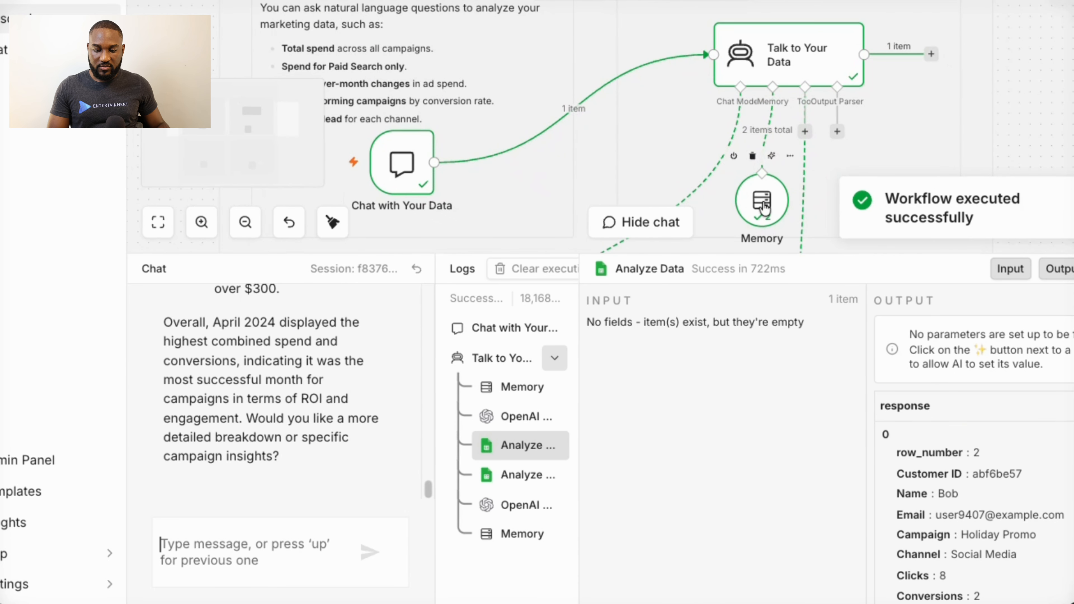
scroll(764, 207, "down", 1)
scroll(763, 207, "up", 1)
scroll(764, 208, "down", 4)
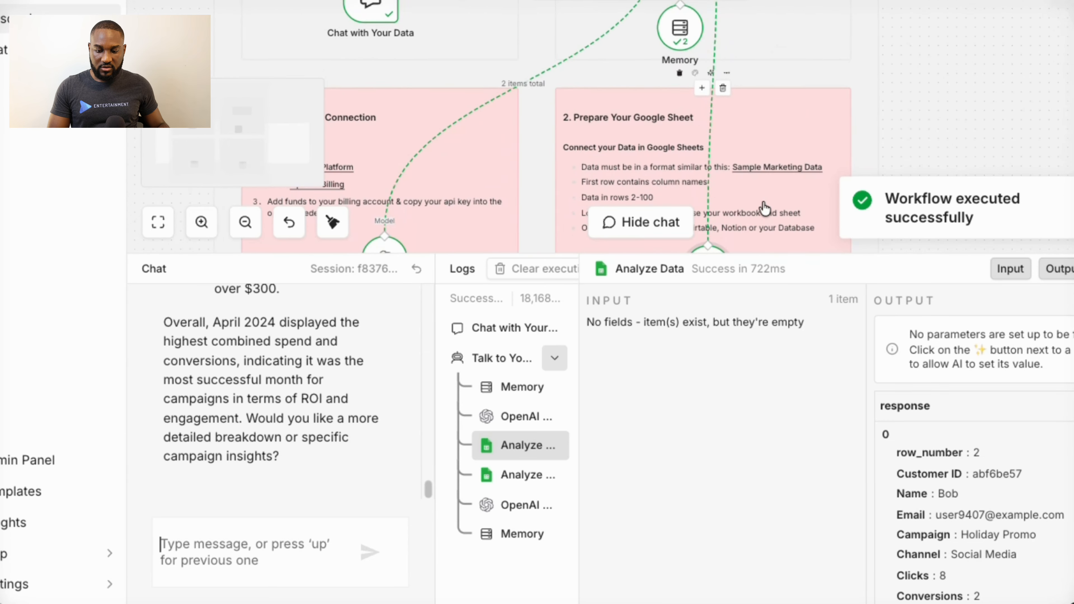
scroll(764, 207, "down", 3)
scroll(711, 123, "up", 3)
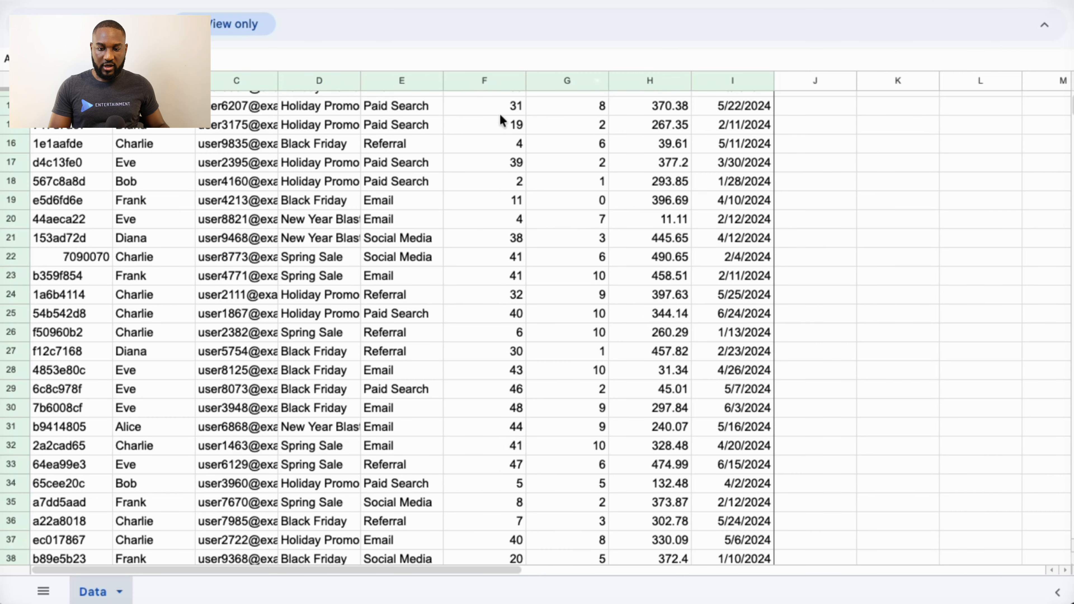
Step: Switch to the Google Sheets sample data and review its rows and the Clicks, Spend ($), Date and Campaign columns
scroll(436, 281, "down", 13)
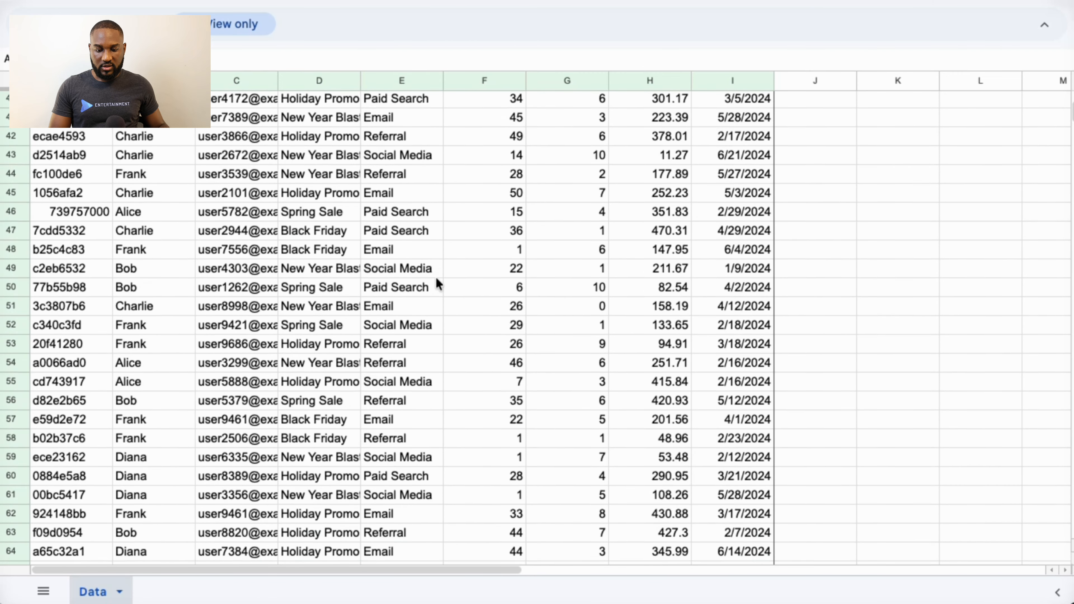
scroll(438, 283, "up", 18)
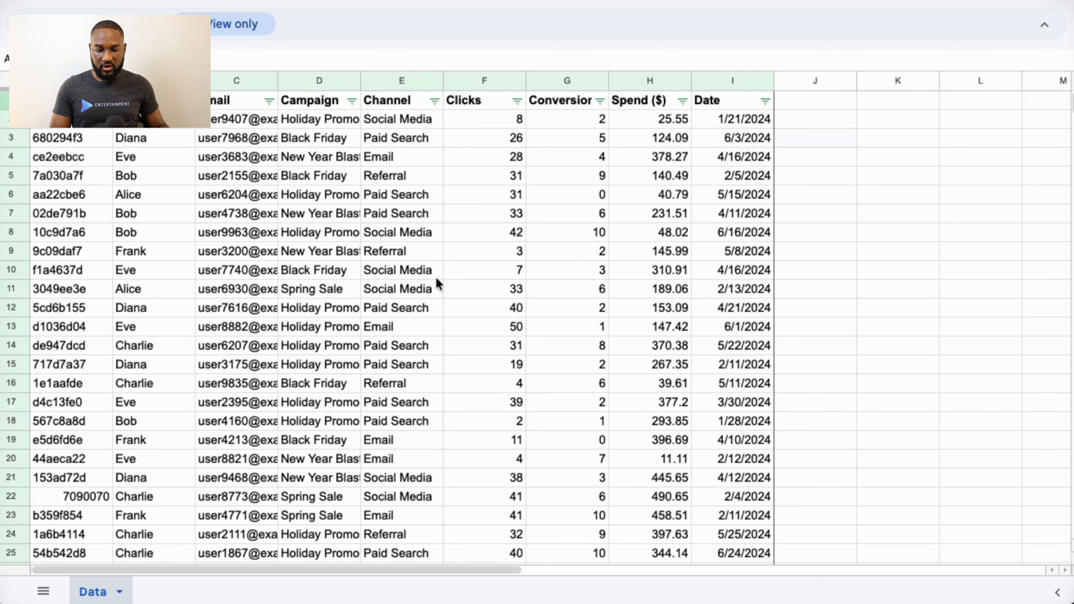
left_click(478, 100)
left_click(638, 101)
left_click(737, 108)
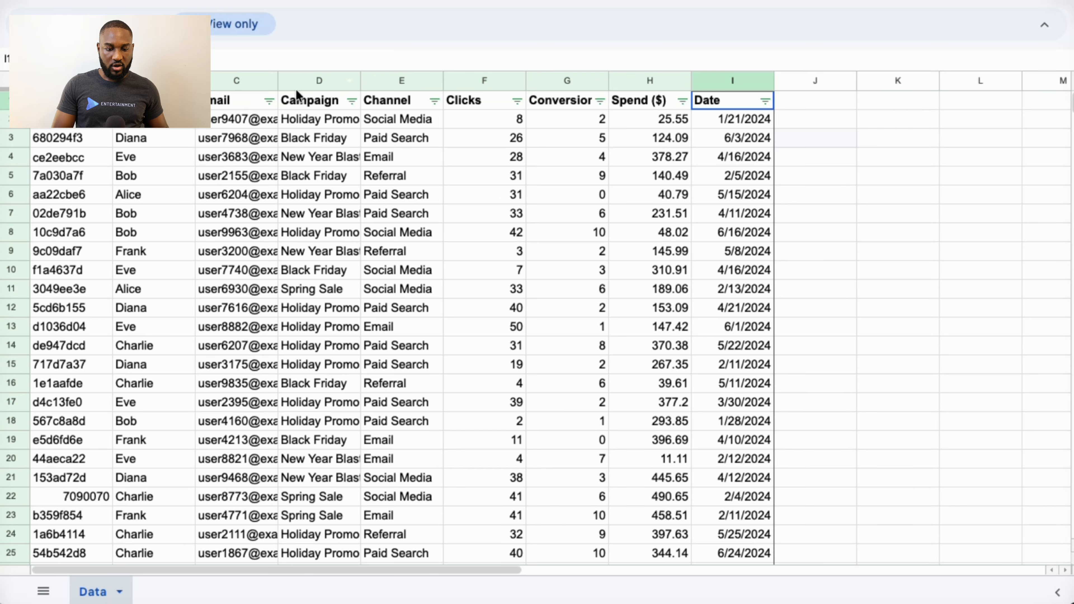
left_click(308, 80)
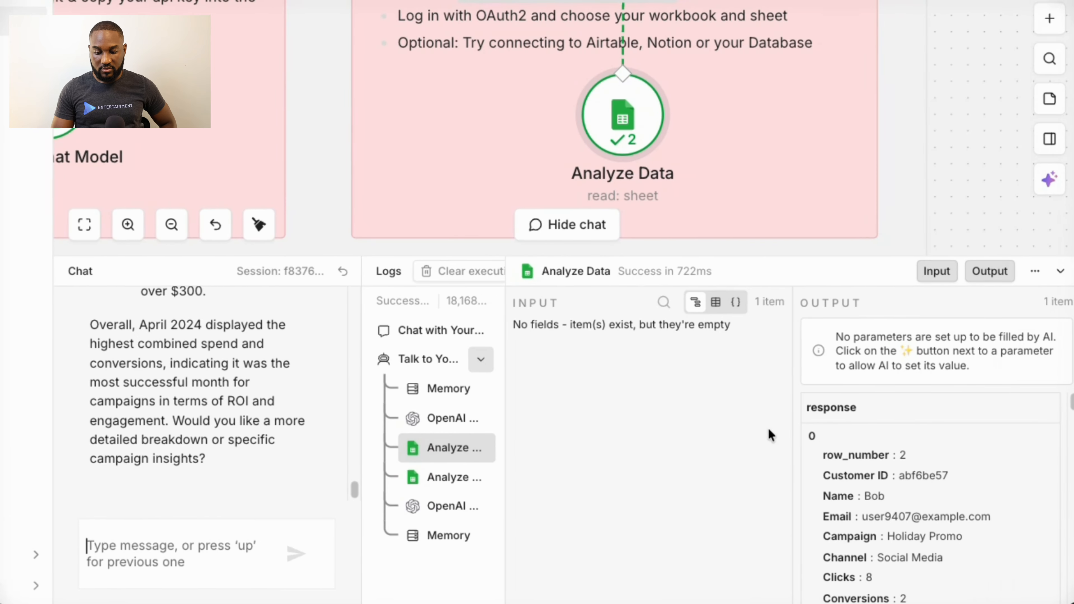
Step: Return to n8n and check the Analyze Data output records in the logs against the chat's detailed campaign analysis
scroll(871, 456, "down", 1)
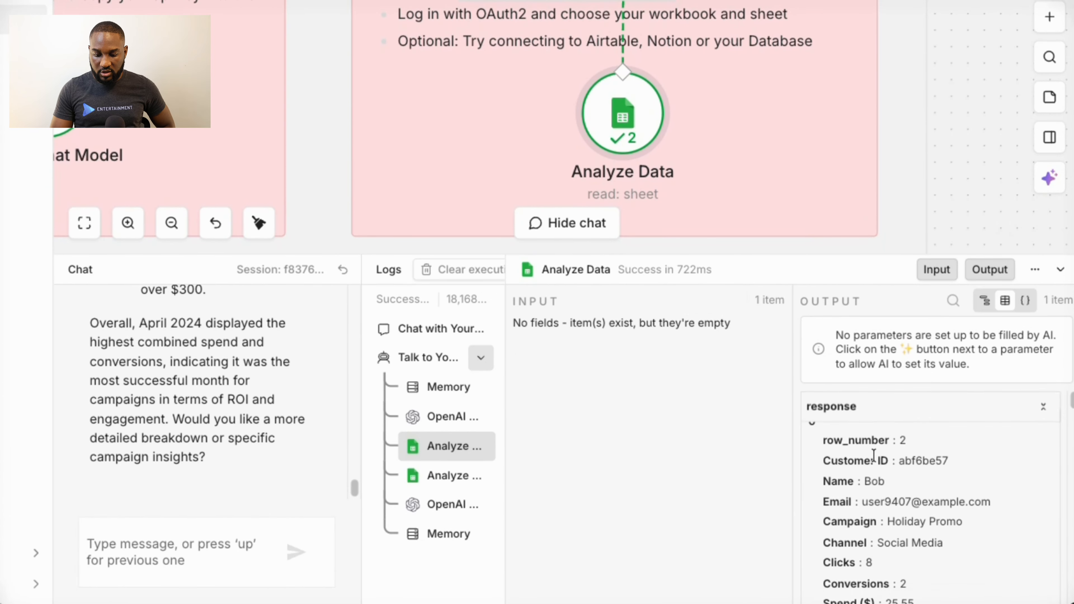
scroll(874, 456, "down", 15)
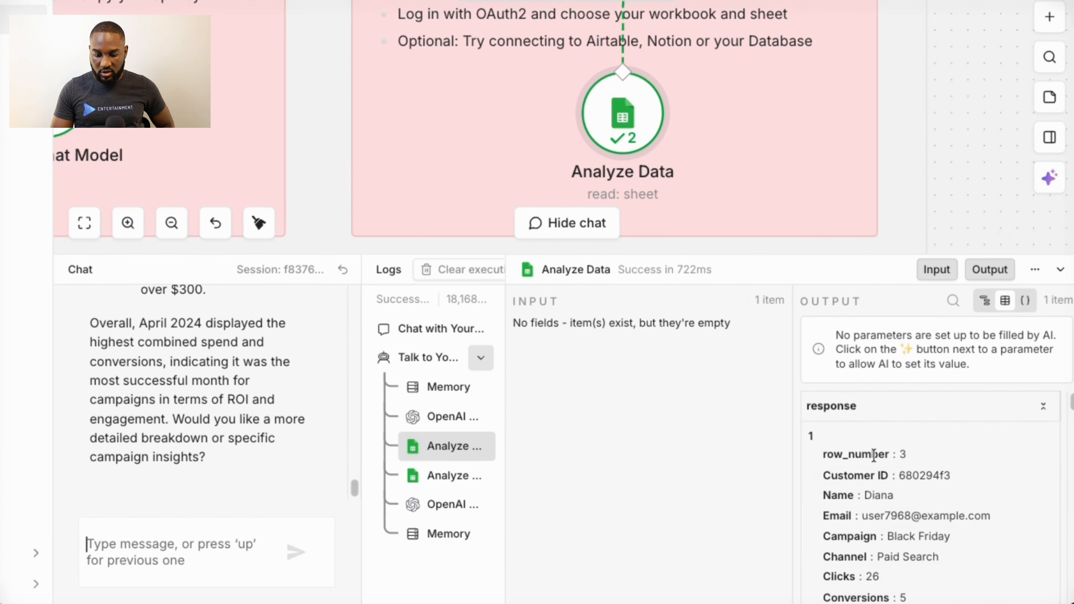
scroll(874, 456, "down", 5)
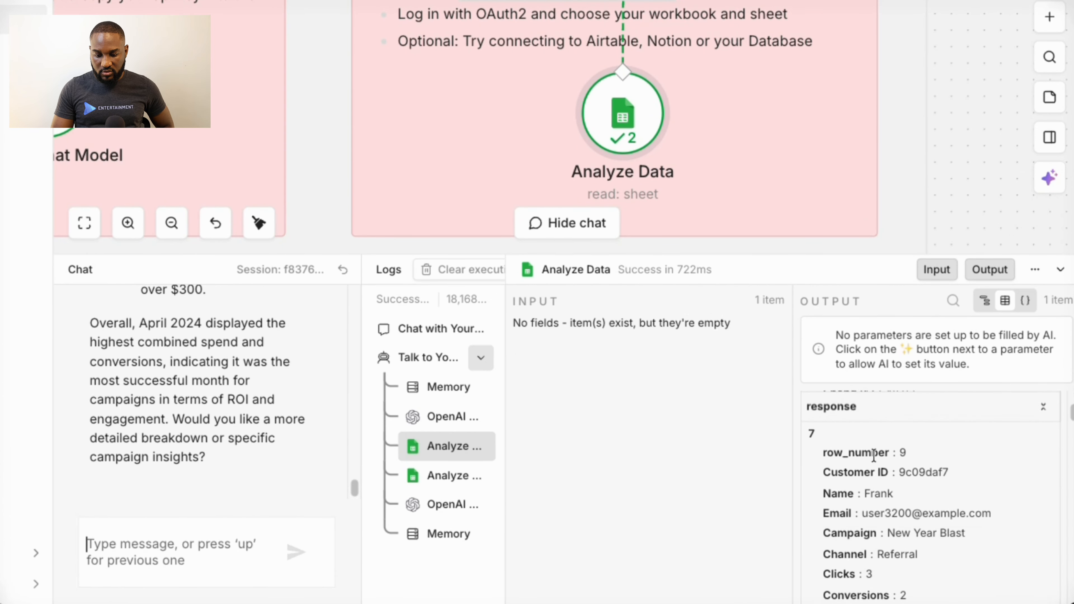
scroll(874, 456, "up", 8)
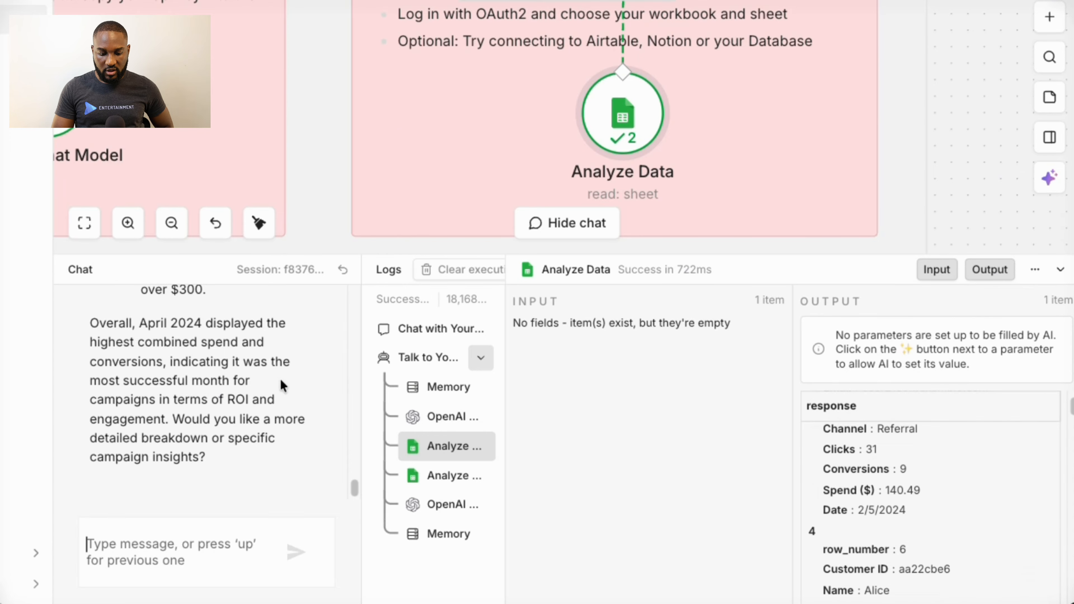
scroll(210, 399, "up", 5)
scroll(206, 406, "down", 5)
scroll(207, 405, "up", 3)
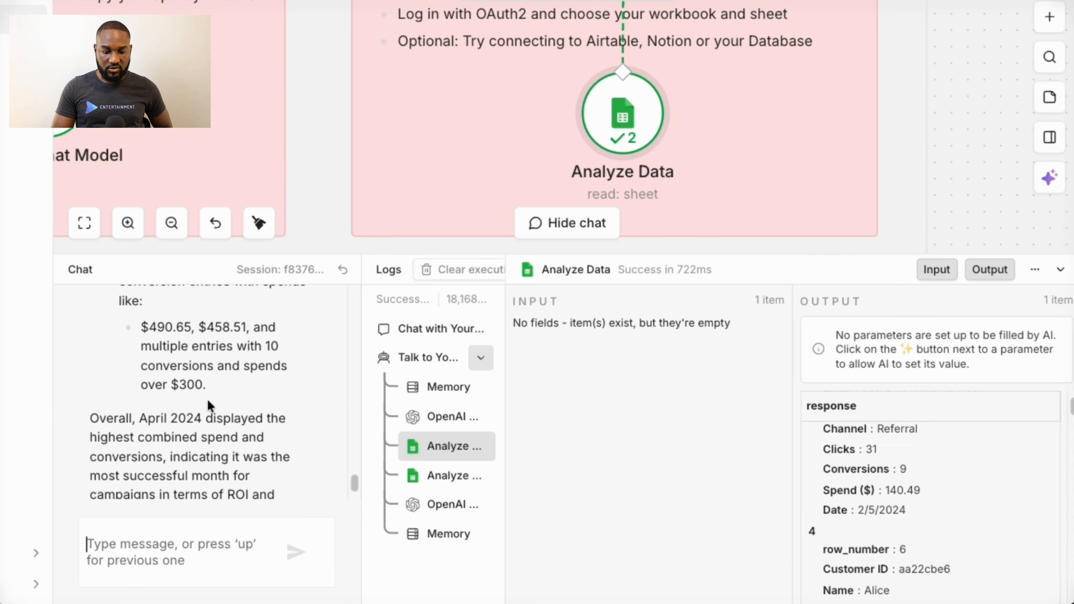
Step: View the Analyze Data log entry's input and output separately, and leave both shown side by side
left_click(990, 270)
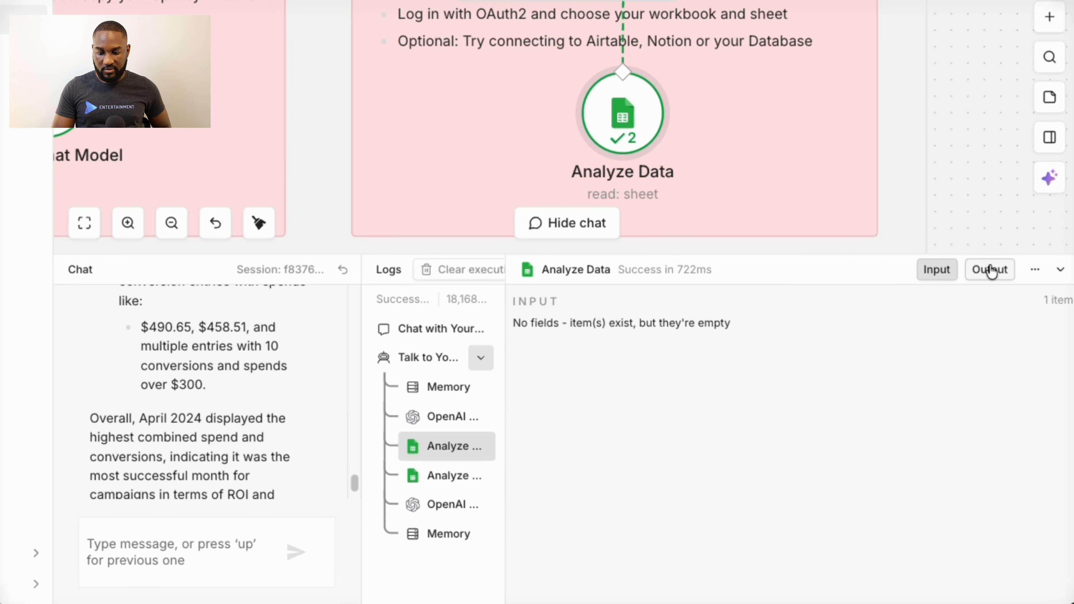
left_click(944, 271)
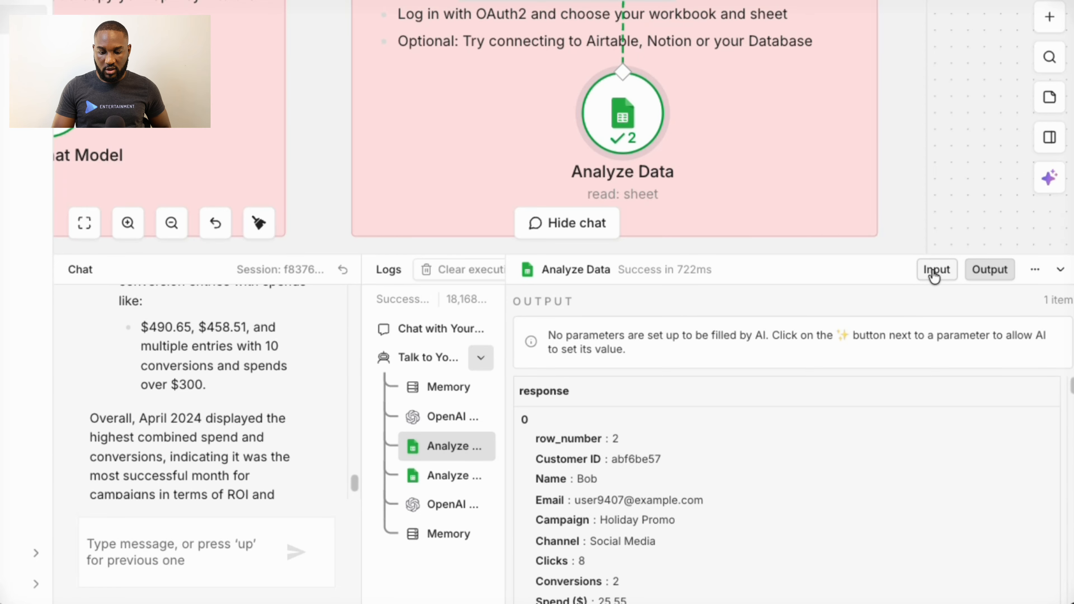
left_click(937, 270)
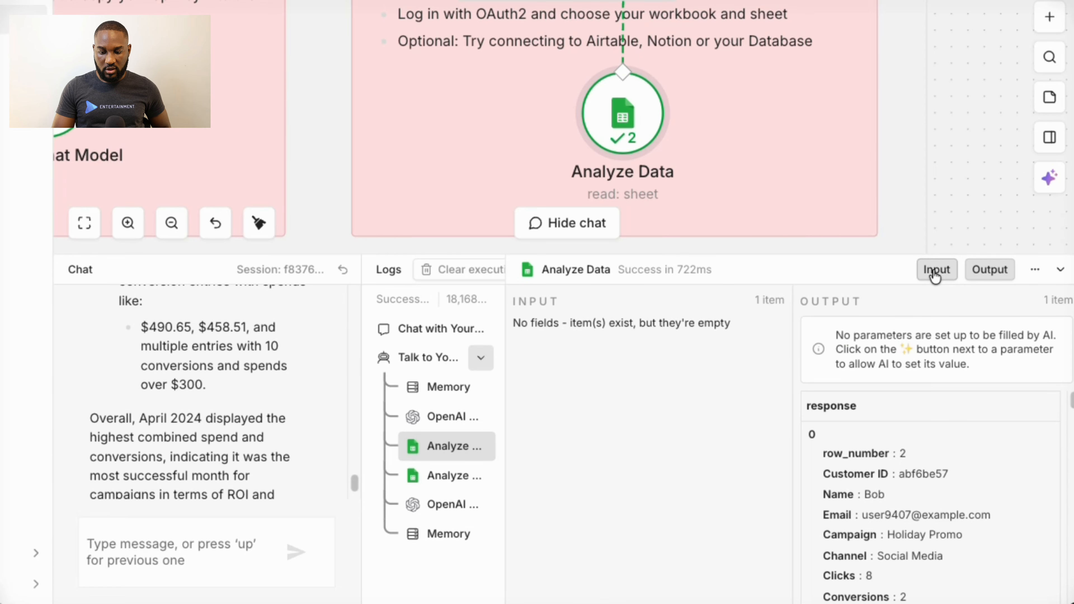
left_click(978, 273)
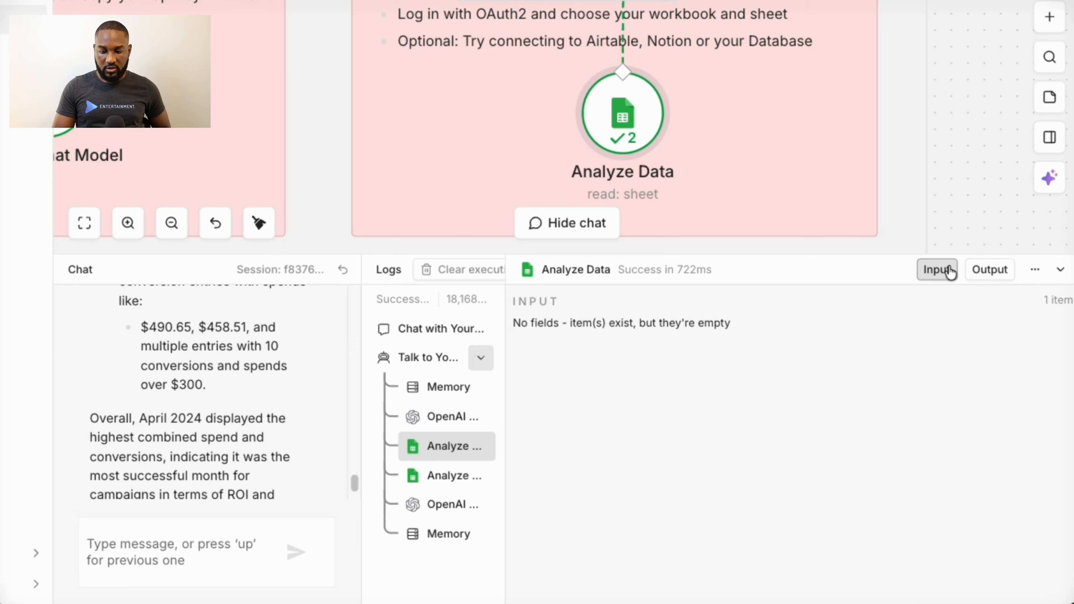
left_click(949, 272)
left_click(952, 272)
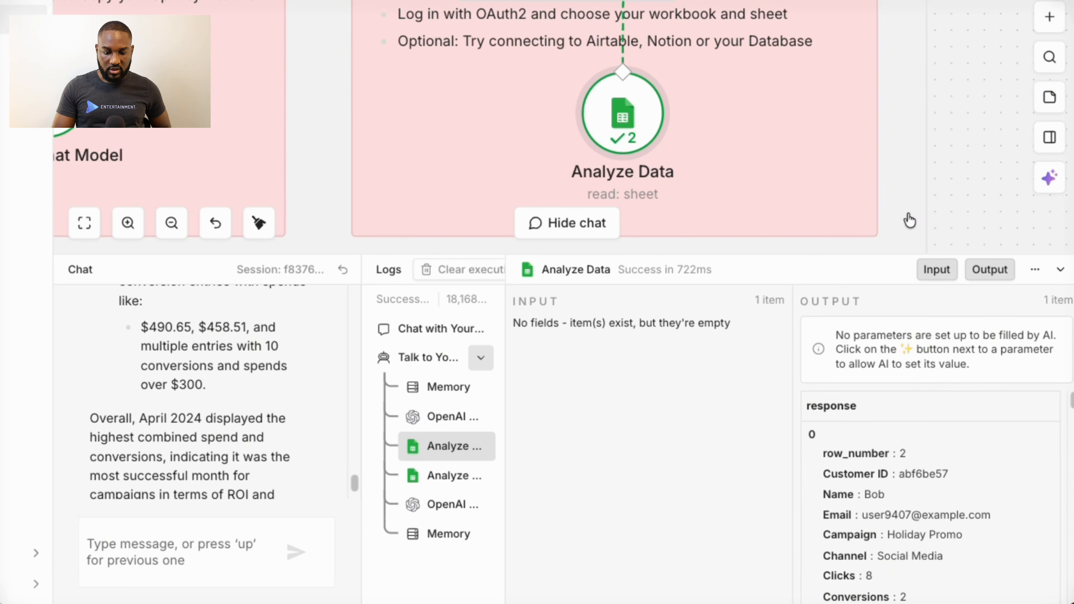
Step: Shorten the chat and logs area to enlarge the canvas, and review the executed workflow from the Analyze Data tool up to the template description
scroll(930, 201, "down", 5)
scroll(929, 201, "up", 2)
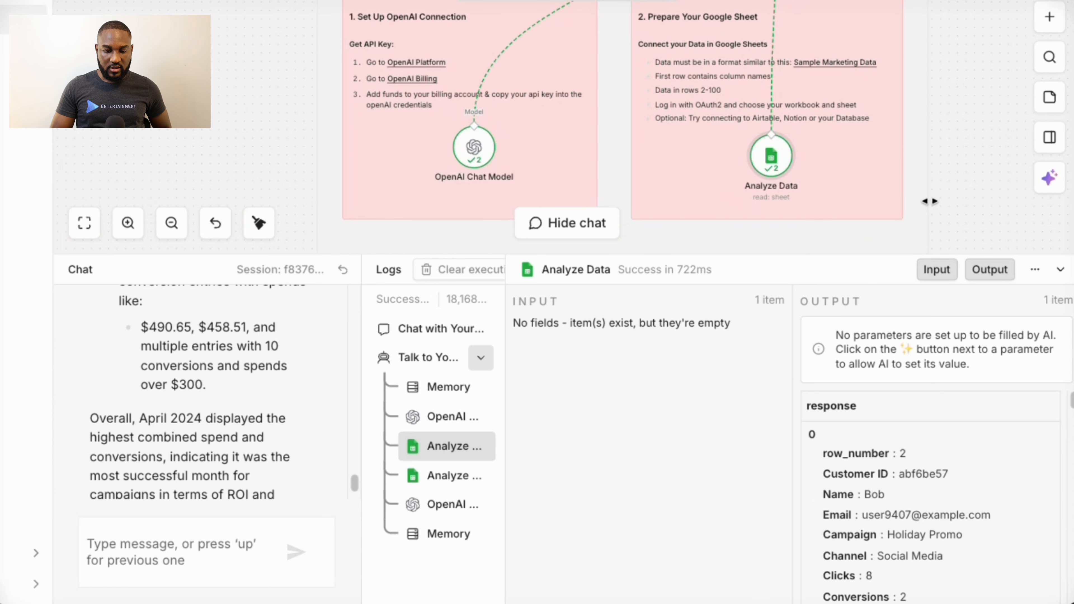
left_click_drag(845, 254, 861, 447)
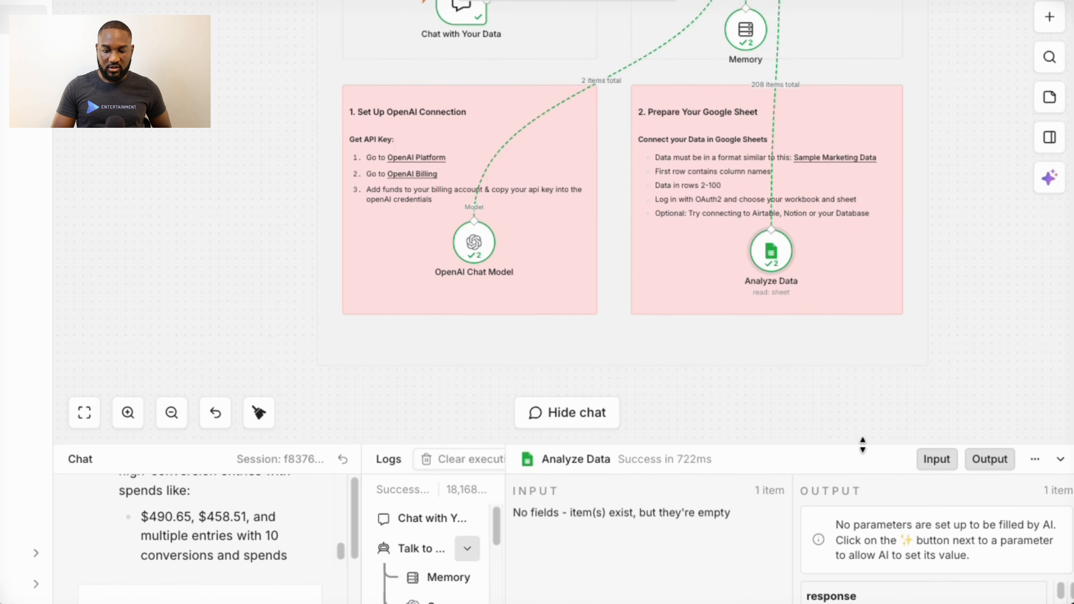
scroll(887, 232, "up", 2)
scroll(887, 233, "right", 2)
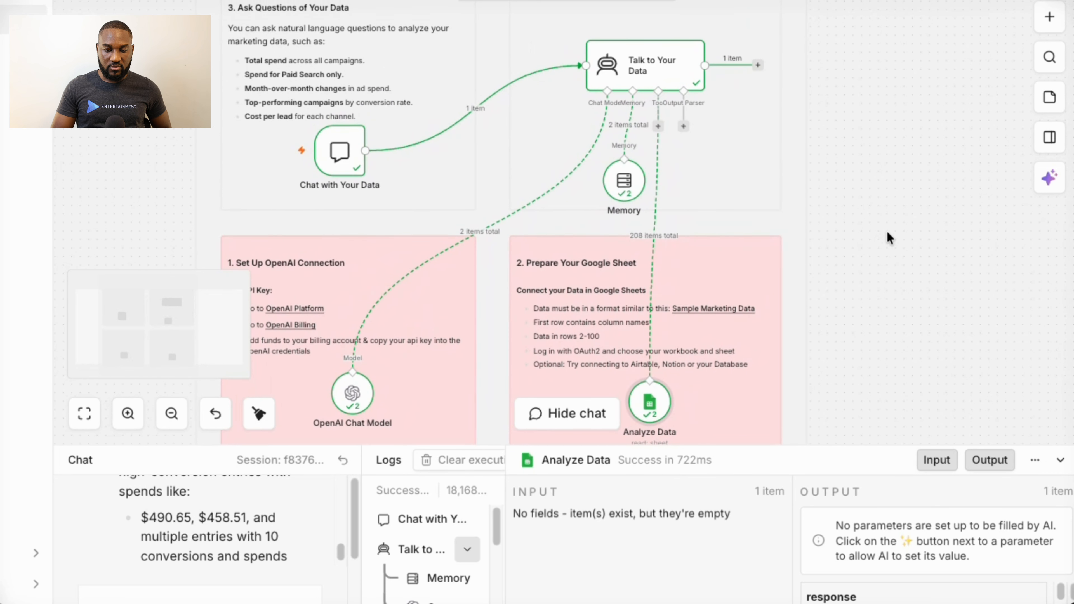
scroll(867, 221, "up", 2)
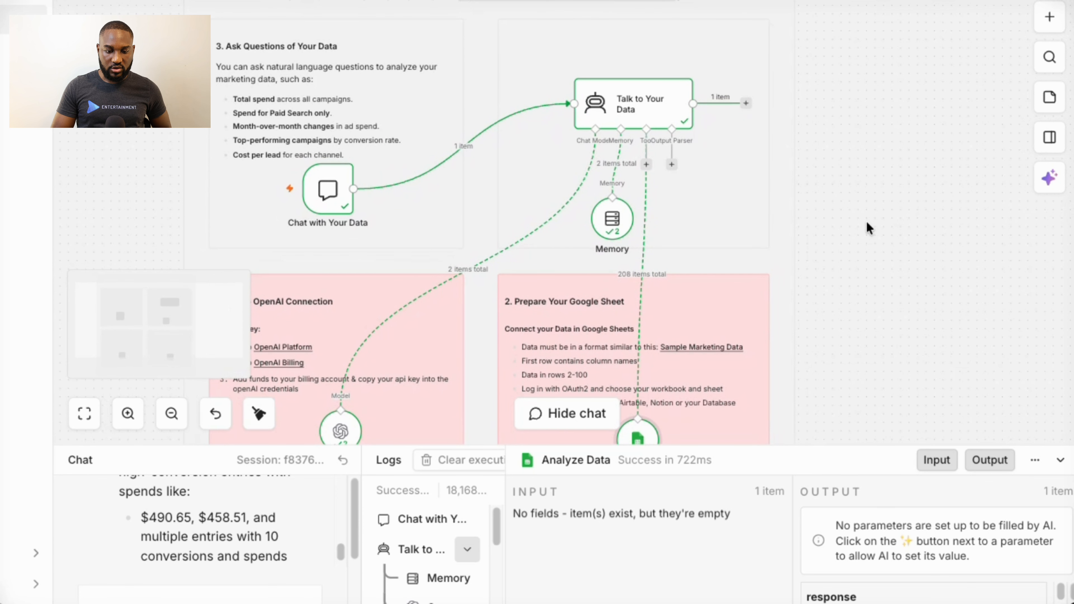
scroll(867, 223, "down", 2)
scroll(867, 223, "left", 1)
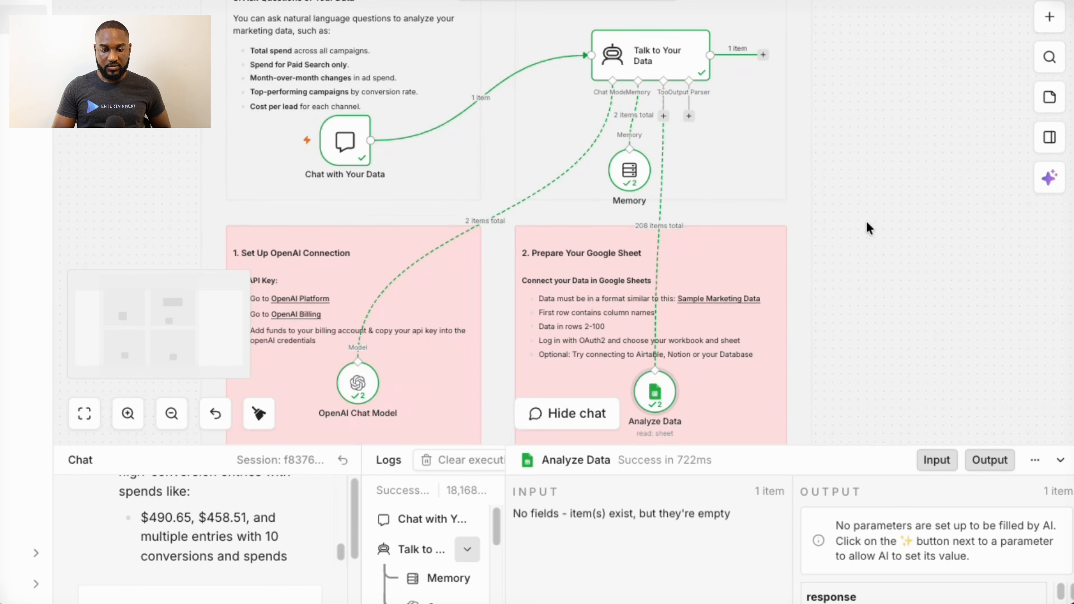
scroll(866, 223, "up", 3)
scroll(866, 221, "down", 1)
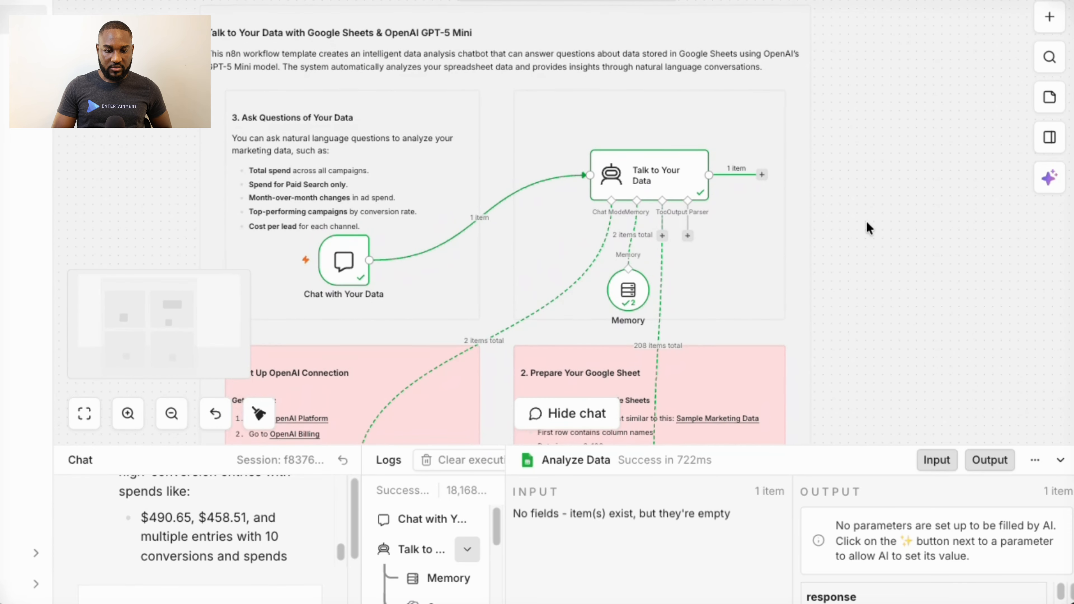